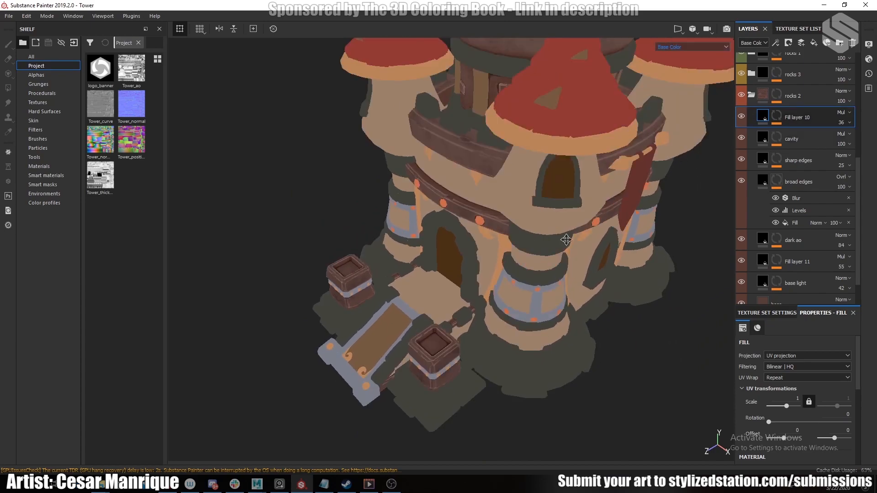
# Display the mask of Fill layer 10 on the tower, and return to the layer's fill content
pyautogui.keyDown('alt'); pyautogui.click(776, 117); pyautogui.keyUp('alt')
pyautogui.keyDown('alt'); pyautogui.moveTo(511, 218); pyautogui.dragTo(594, 215); pyautogui.keyUp('alt')
pyautogui.click(759, 120)
pyautogui.scroll(3, 565, 261)
pyautogui.keyDown('alt'); pyautogui.moveTo(565, 261); pyautogui.dragTo(566, 326); pyautogui.keyUp('alt')
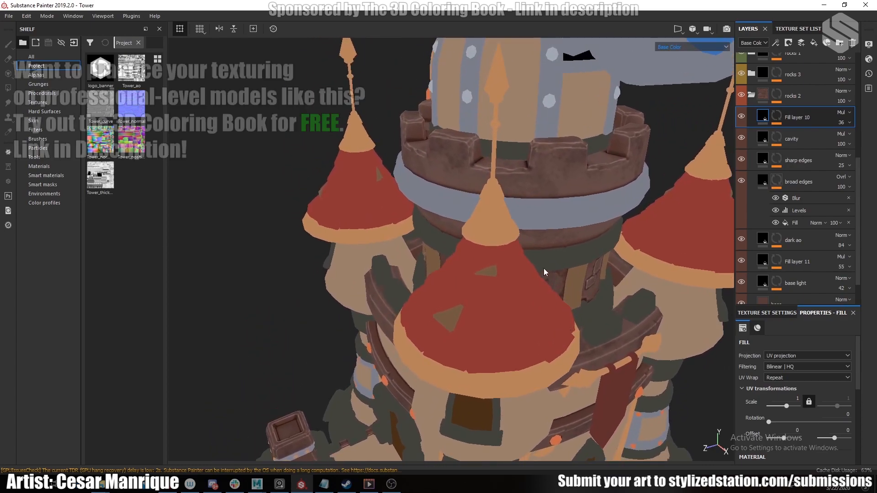
# Display the tower with its full material and inspect it from several angles
pyautogui.scroll(3, 450, 227)
pyautogui.press('m')
pyautogui.keyDown('alt'); pyautogui.moveTo(449, 227); pyautogui.dragTo(492, 210); pyautogui.keyUp('alt')
pyautogui.keyDown('alt'); pyautogui.moveTo(446, 169); pyautogui.dragTo(527, 269); pyautogui.keyUp('alt')
pyautogui.keyDown('alt'); pyautogui.moveTo(527, 266); pyautogui.dragTo(477, 317, button='middle'); pyautogui.keyUp('alt')
# Examine the mask of Fill layer 10 once more, and collapse the rocks 2 group
pyautogui.keyDown('alt'); pyautogui.click(776, 116); pyautogui.keyUp('alt')
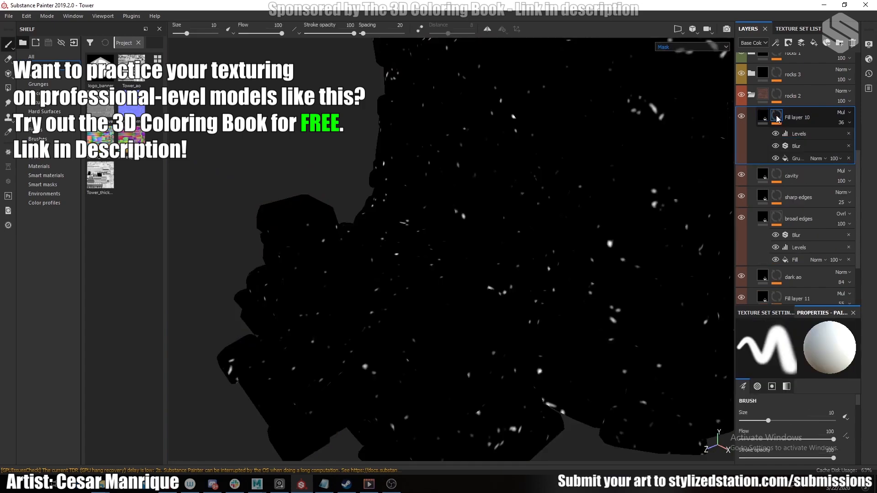
pyautogui.click(765, 119)
pyautogui.click(752, 95)
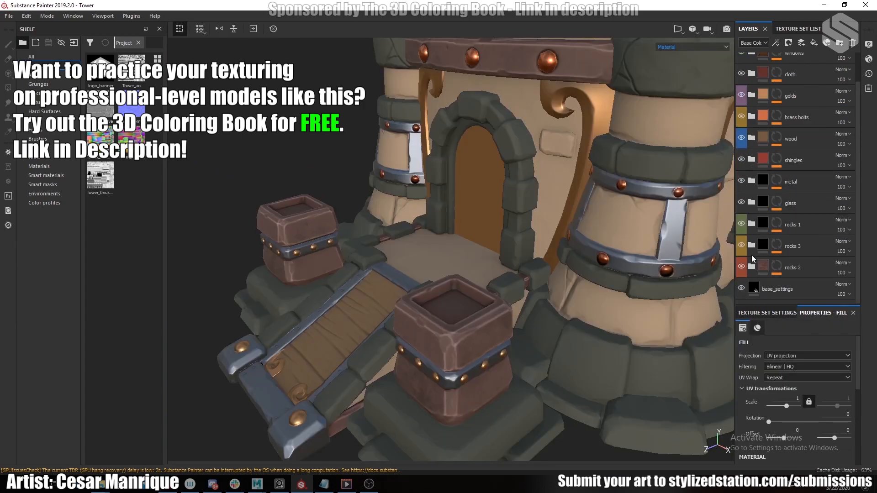
# Switch the tower's display from the full material to the Base Color channel
pyautogui.scroll(-3, 506, 297)
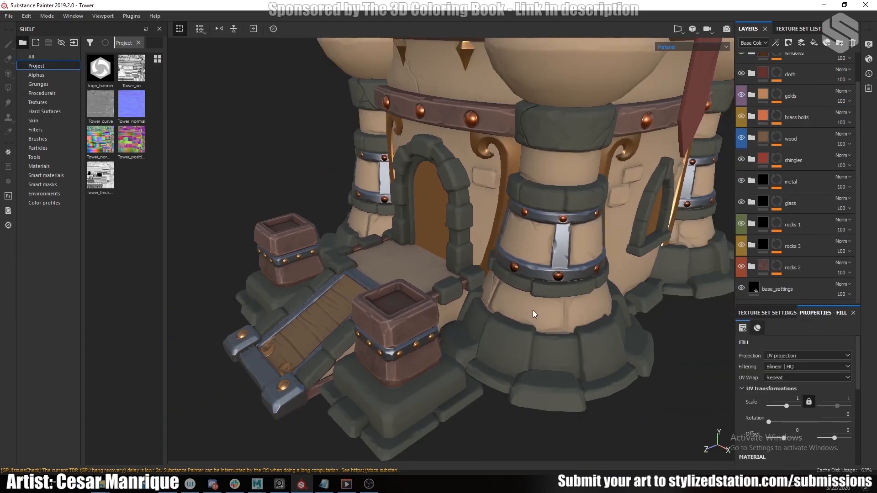
pyautogui.press('c')
pyautogui.press('c')
pyautogui.scroll(-3, 462, 324)
pyautogui.keyDown('alt'); pyautogui.moveTo(507, 237); pyautogui.dragTo(529, 148); pyautogui.keyUp('alt')
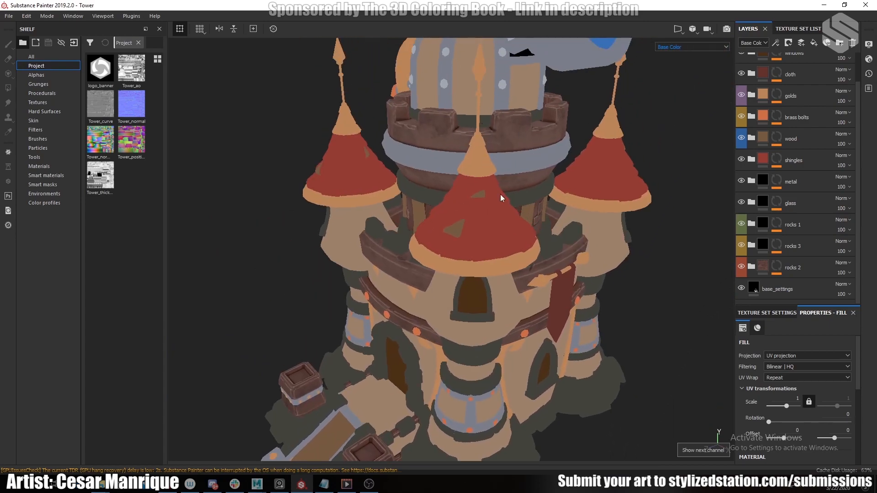
pyautogui.keyDown('alt'); pyautogui.moveTo(500, 194); pyautogui.dragTo(550, 226); pyautogui.keyUp('alt')
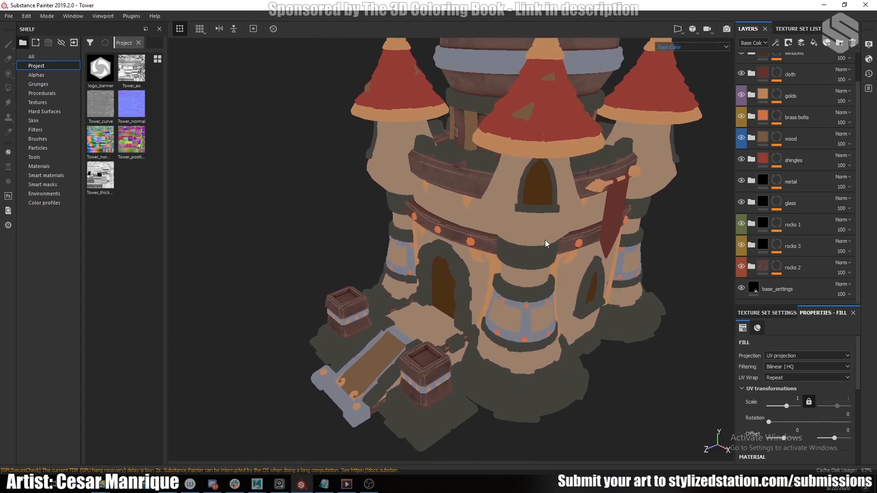
# Expand the rocks 3 group to reveal its individual layers
pyautogui.scroll(2, 549, 226)
pyautogui.click(749, 244)
pyautogui.scroll(-5, 801, 213)
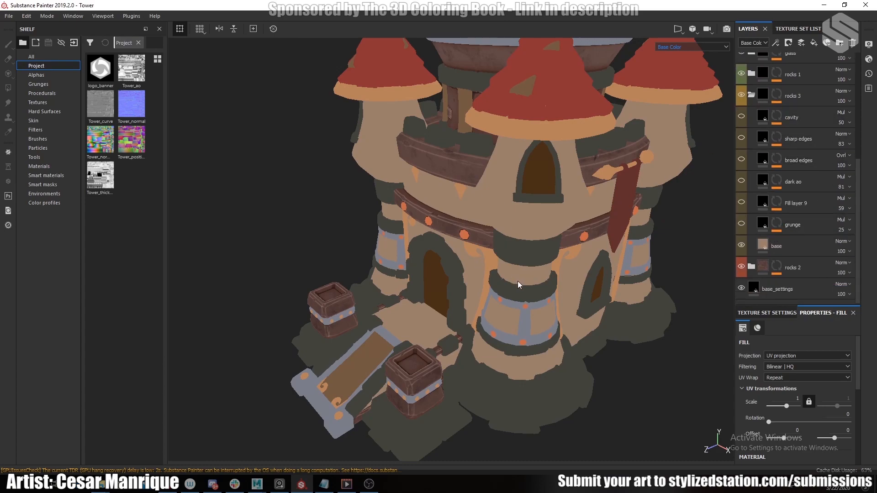
pyautogui.keyDown('alt'); pyautogui.moveTo(515, 292); pyautogui.dragTo(510, 297, button='middle'); pyautogui.keyUp('alt')
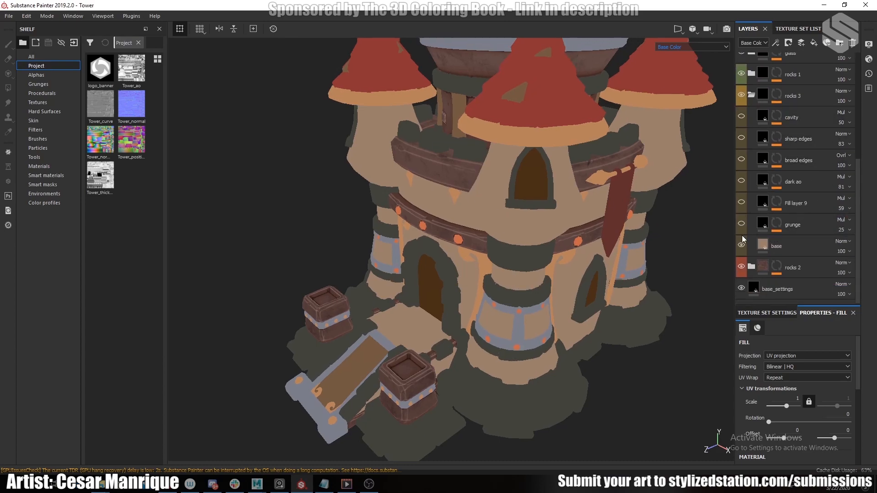
# Make the grunge and Fill layer 9 layers of rocks 3 visible, and inspect the lower wall
pyautogui.click(741, 222)
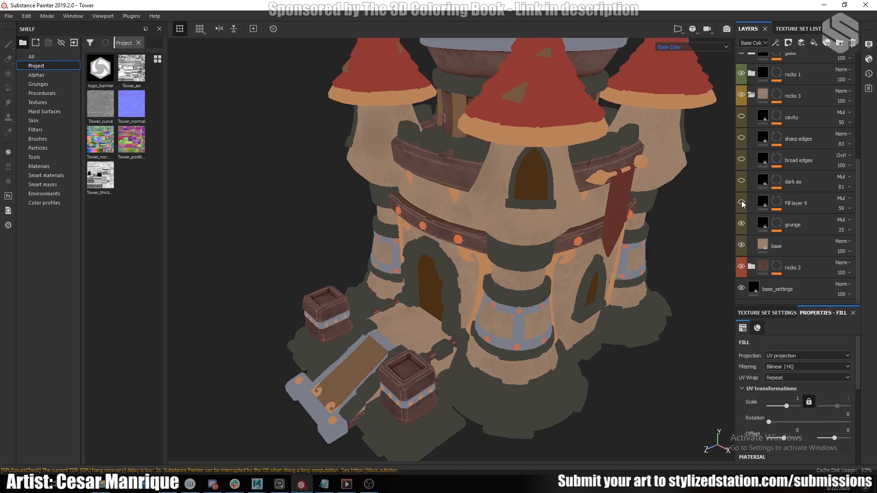
pyautogui.click(740, 201)
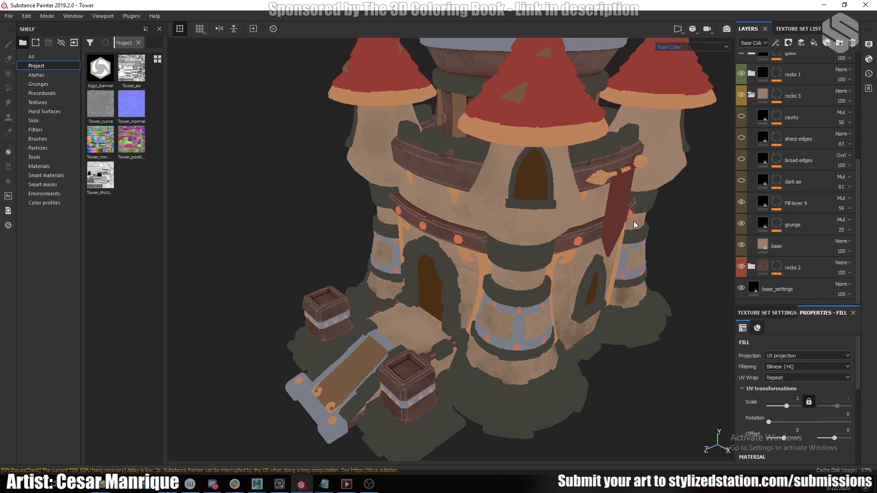
pyautogui.scroll(8, 525, 284)
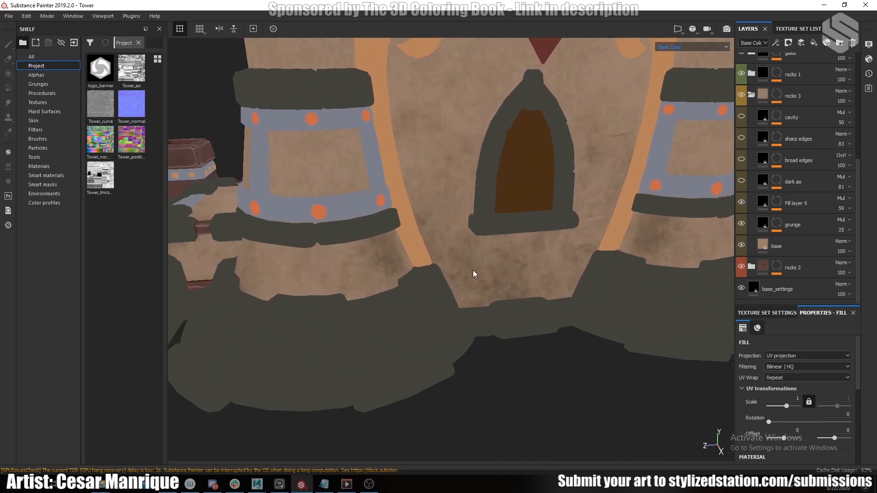
pyautogui.scroll(-6, 469, 269)
pyautogui.scroll(4, 484, 286)
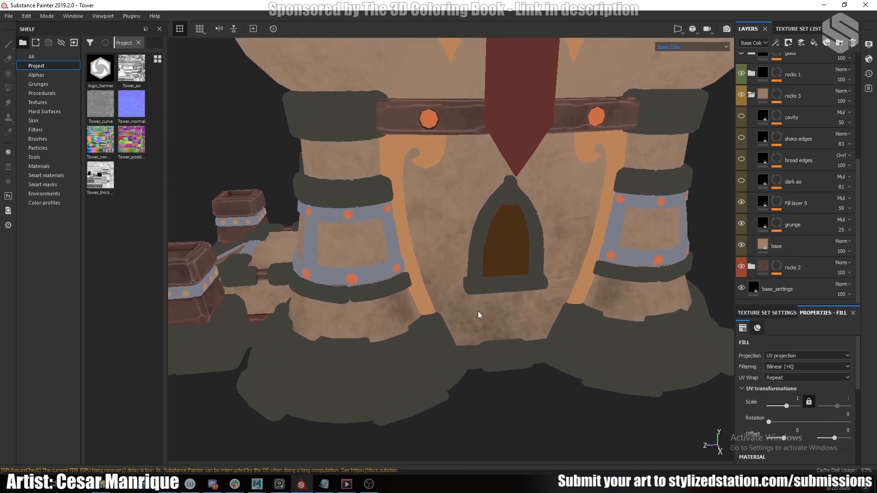
pyautogui.scroll(4, 467, 327)
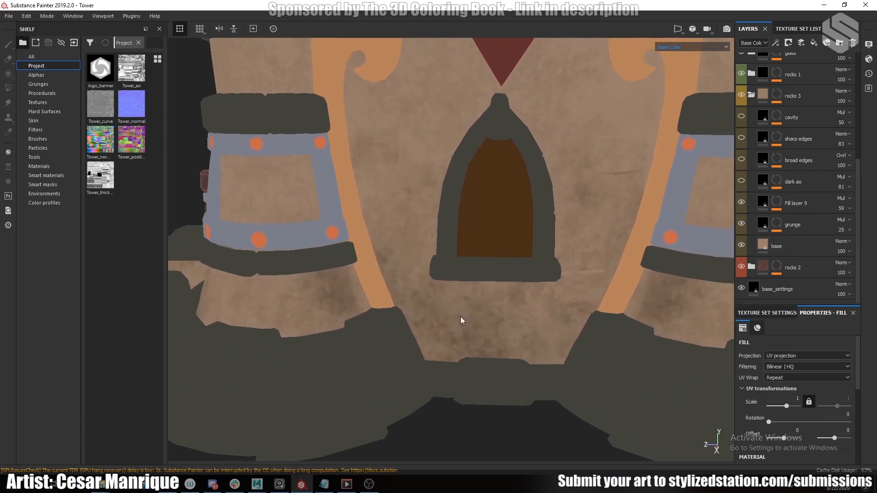
# Make the dark ao layer of rocks 3 visible, and check the shading around the wall bricks
pyautogui.click(741, 180)
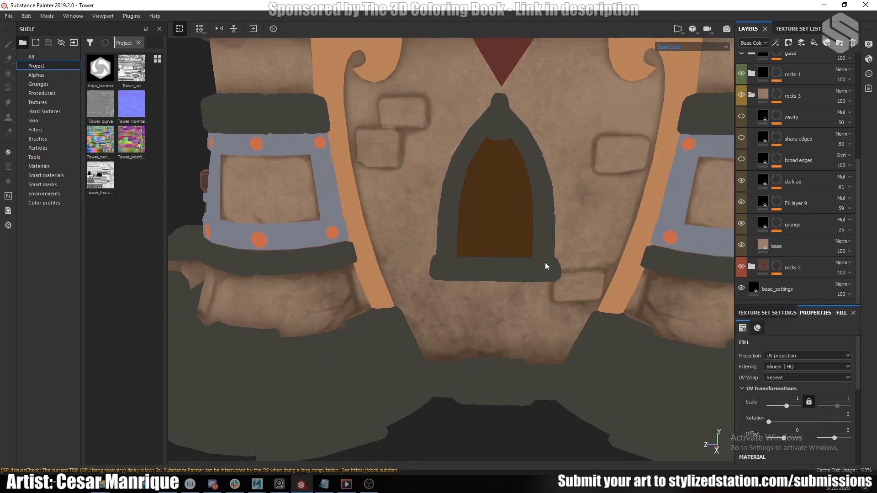
pyautogui.scroll(-6, 544, 264)
pyautogui.scroll(3, 530, 276)
pyautogui.keyDown('alt'); pyautogui.moveTo(530, 274); pyautogui.dragTo(549, 266, button='right'); pyautogui.keyUp('alt')
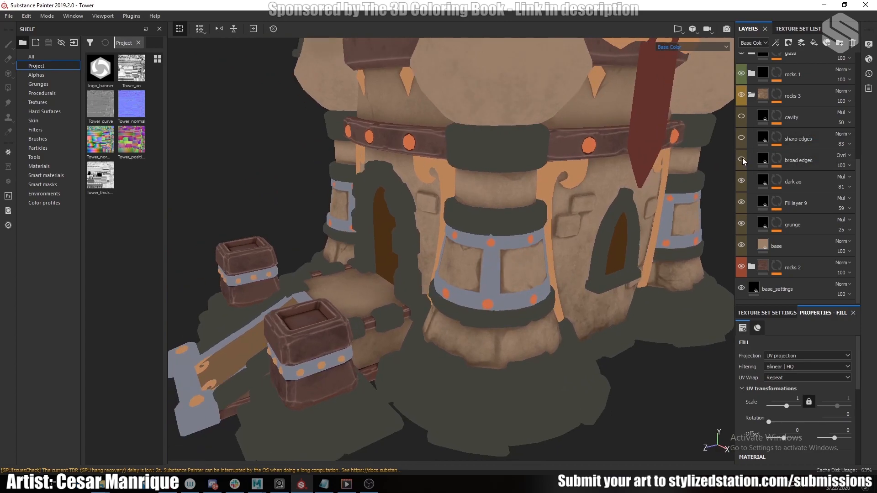
# Make the broad edges layer of rocks 3 visible, and inspect the raised bricks beside the window up close
pyautogui.click(741, 160)
pyautogui.scroll(6, 431, 224)
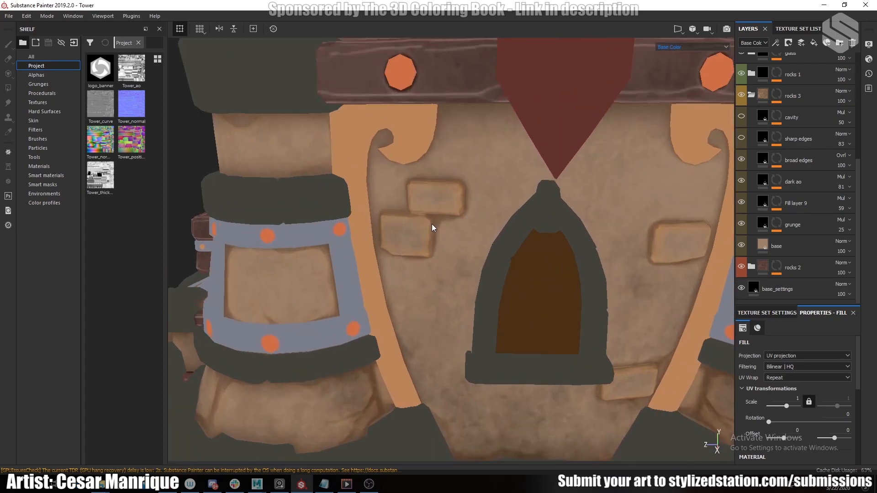
pyautogui.scroll(3, 432, 223)
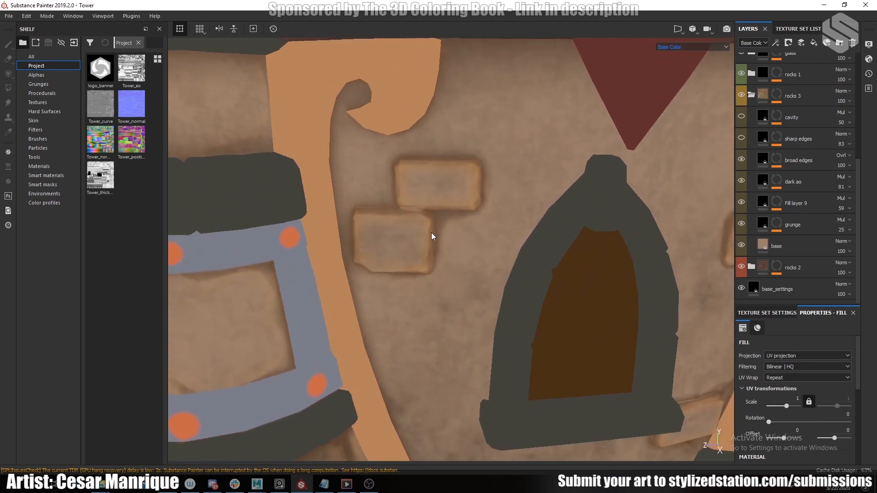
pyautogui.keyDown('alt'); pyautogui.moveTo(431, 234); pyautogui.dragTo(502, 227, button='middle'); pyautogui.keyUp('alt')
pyautogui.keyDown('alt'); pyautogui.moveTo(502, 227); pyautogui.dragTo(422, 220); pyautogui.keyUp('alt')
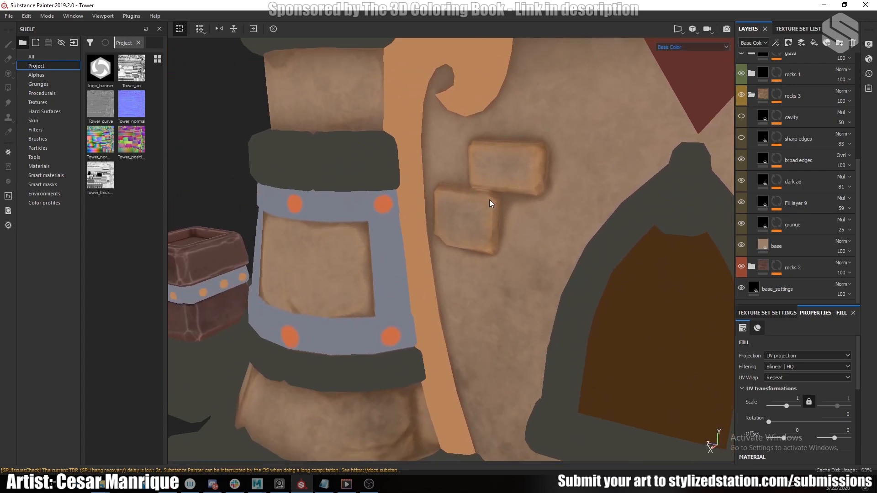
# Make the sharp edges layer of rocks 3 visible, and inspect the edge highlights around the tower
pyautogui.scroll(-4, 497, 261)
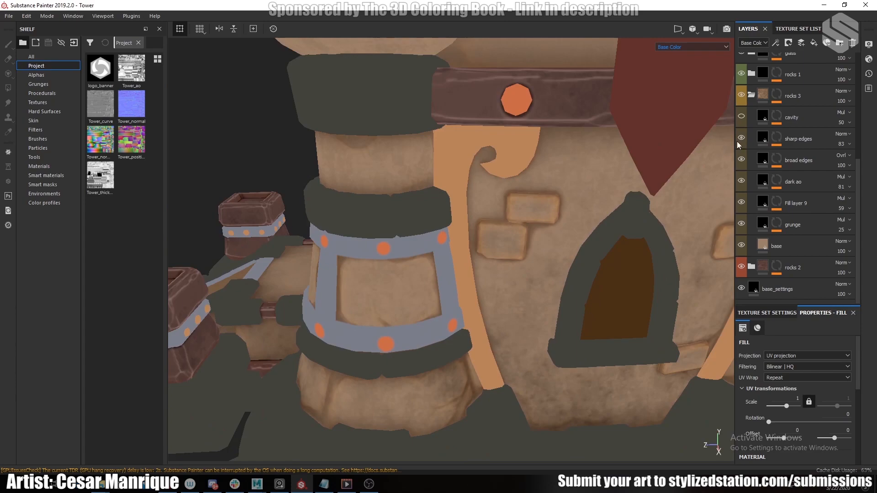
pyautogui.moveTo(467, 268)
pyautogui.keyDown('alt'); pyautogui.mouseDown()
pyautogui.moveTo(444, 274)
pyautogui.moveTo(463, 281)
pyautogui.mouseUp(); pyautogui.keyUp('alt')
pyautogui.scroll(-4, 463, 282)
pyautogui.keyDown('alt'); pyautogui.moveTo(463, 281); pyautogui.dragTo(492, 251, button='middle'); pyautogui.keyUp('alt')
pyautogui.keyDown('alt'); pyautogui.moveTo(492, 251); pyautogui.dragTo(466, 268); pyautogui.keyUp('alt')
pyautogui.scroll(3, 466, 268)
pyautogui.scroll(-5, 485, 259)
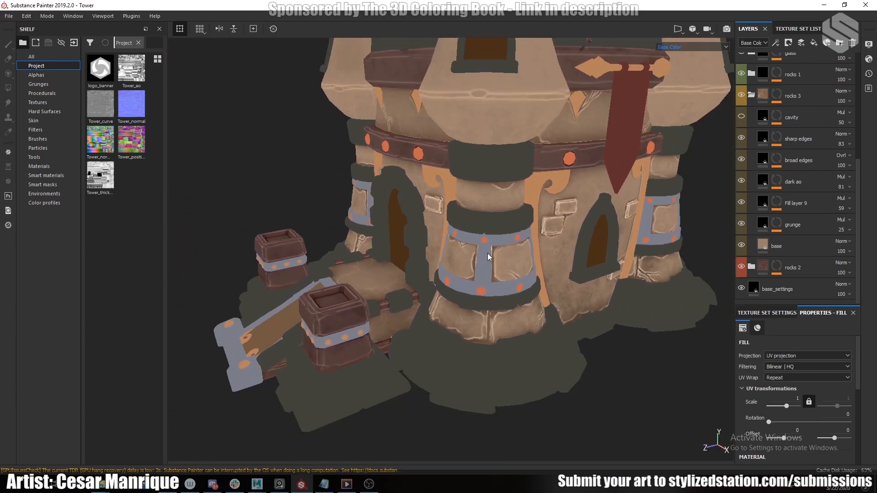
pyautogui.keyDown('alt'); pyautogui.moveTo(485, 258); pyautogui.dragTo(492, 258, button='middle'); pyautogui.keyUp('alt')
pyautogui.keyDown('alt'); pyautogui.moveTo(453, 237); pyautogui.dragTo(460, 231); pyautogui.keyUp('alt')
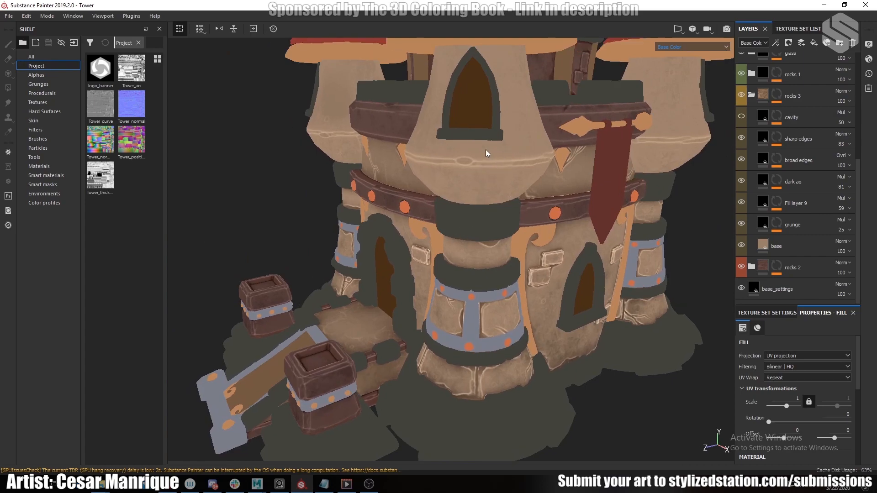
pyautogui.keyDown('alt'); pyautogui.moveTo(472, 157); pyautogui.dragTo(498, 176, button='middle'); pyautogui.keyUp('alt')
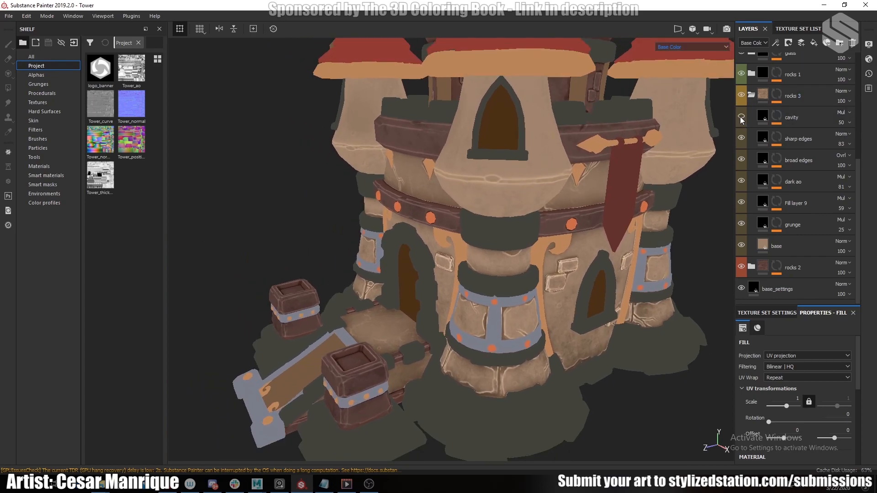
# Turn on the cavity layer of rocks 3, toggling its visibility to compare its effect on the stonework
pyautogui.click(740, 117)
pyautogui.keyDown('alt'); pyautogui.moveTo(555, 368); pyautogui.dragTo(514, 269, button='middle'); pyautogui.keyUp('alt')
pyautogui.scroll(4, 515, 269)
pyautogui.click(741, 116)
pyautogui.click(742, 117)
pyautogui.click(741, 117)
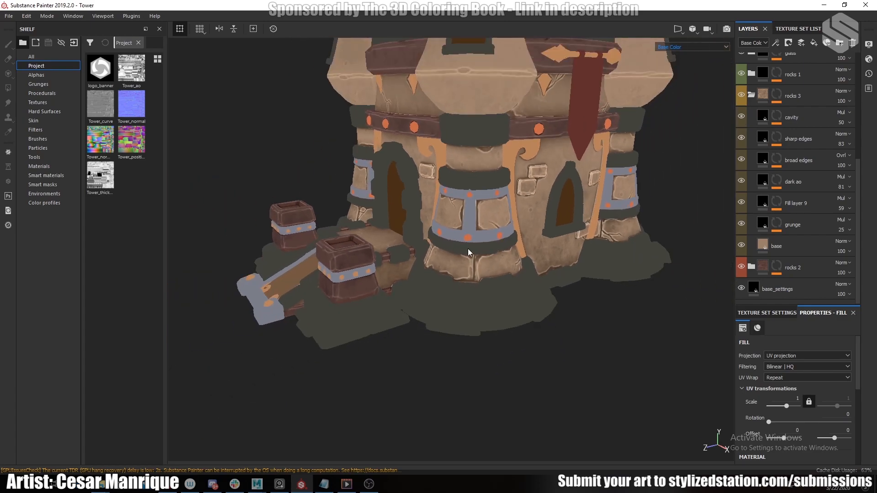
pyautogui.keyDown('alt'); pyautogui.moveTo(473, 223); pyautogui.dragTo(482, 270, button='middle'); pyautogui.keyUp('alt')
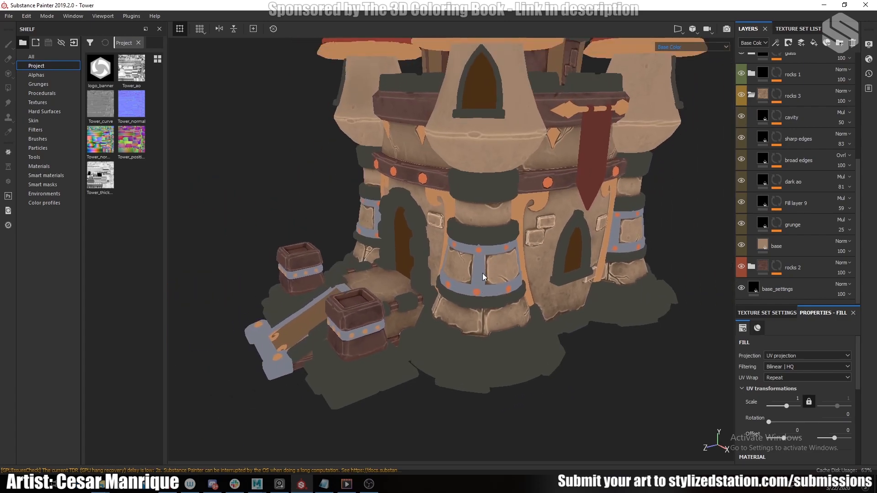
pyautogui.scroll(2, 475, 269)
pyautogui.moveTo(467, 265)
pyautogui.keyDown('alt'); pyautogui.mouseDown()
pyautogui.moveTo(475, 294)
pyautogui.moveTo(473, 281)
pyautogui.mouseUp(); pyautogui.keyUp('alt')
pyautogui.scroll(-3, 479, 290)
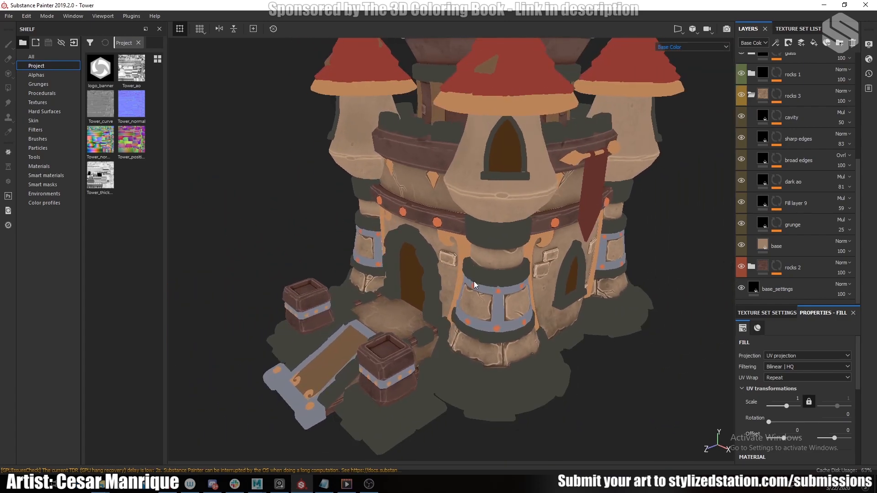
pyautogui.keyDown('alt'); pyautogui.moveTo(473, 281); pyautogui.dragTo(483, 295, button='middle'); pyautogui.keyUp('alt')
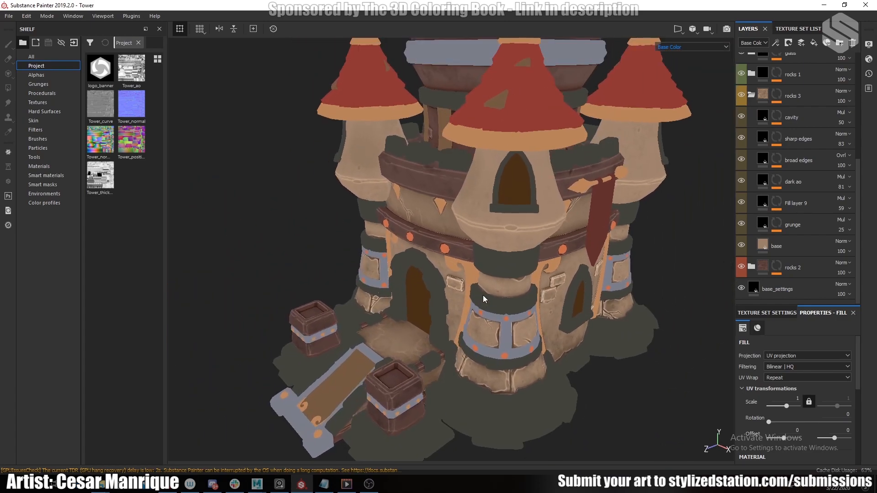
# Collapse the rocks 3 group and expand the rocks 1 group
pyautogui.click(751, 94)
pyautogui.scroll(4, 775, 215)
pyautogui.scroll(-2, 777, 219)
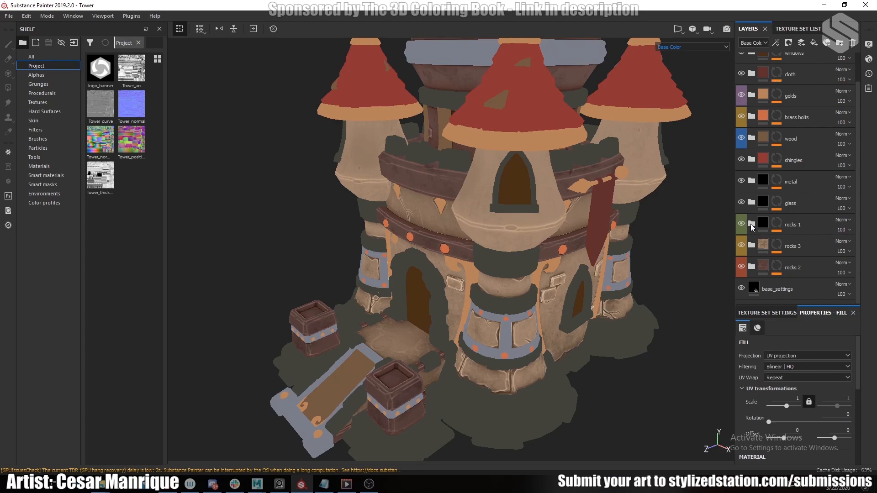
pyautogui.click(750, 223)
pyautogui.scroll(-5, 754, 231)
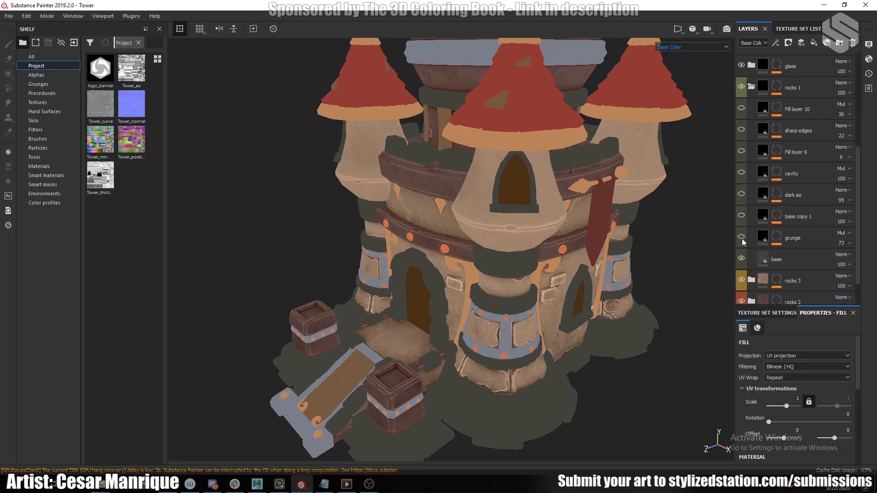
# Make the grunge layer of rocks 1 visible, and inspect the dark stones at the tower's base
pyautogui.click(743, 238)
pyautogui.keyDown('alt'); pyautogui.moveTo(543, 352); pyautogui.dragTo(546, 227, button='middle'); pyautogui.keyUp('alt')
pyautogui.keyDown('alt'); pyautogui.moveTo(545, 228); pyautogui.dragTo(568, 250, button='right'); pyautogui.keyUp('alt')
pyautogui.keyDown('alt'); pyautogui.moveTo(569, 250); pyautogui.dragTo(497, 344, button='middle'); pyautogui.keyUp('alt')
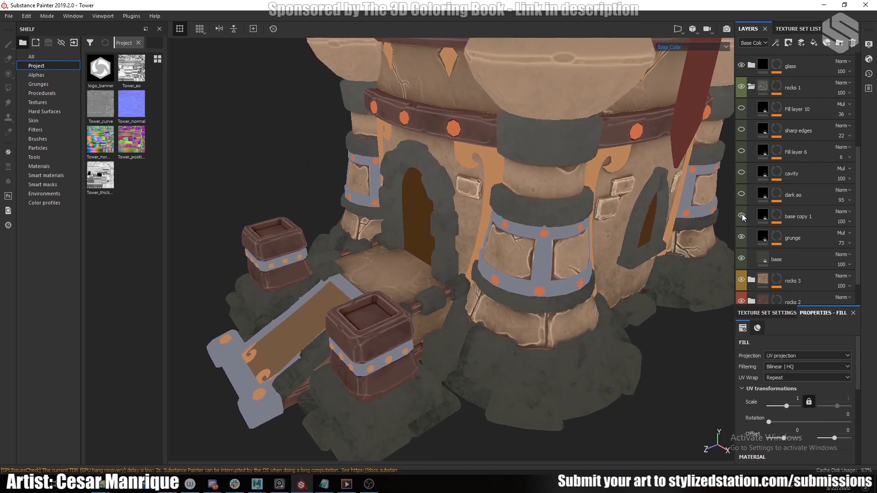
# Turn on the base copy 1 layer of rocks 1, toggling its visibility to compare the dark stone color
pyautogui.click(742, 217)
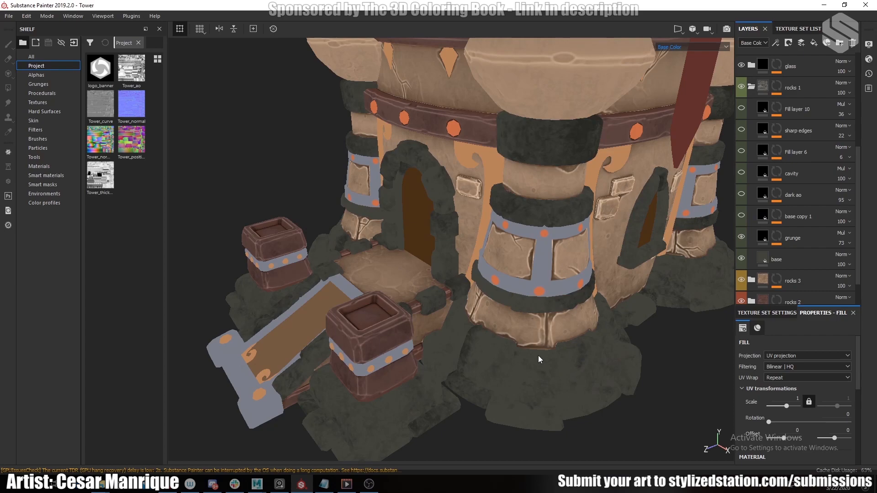
pyautogui.click(740, 218)
pyautogui.keyDown('alt'); pyautogui.moveTo(544, 362); pyautogui.dragTo(506, 308, button='right'); pyautogui.keyUp('alt')
pyautogui.keyDown('alt'); pyautogui.moveTo(494, 276); pyautogui.dragTo(467, 306, button='middle'); pyautogui.keyUp('alt')
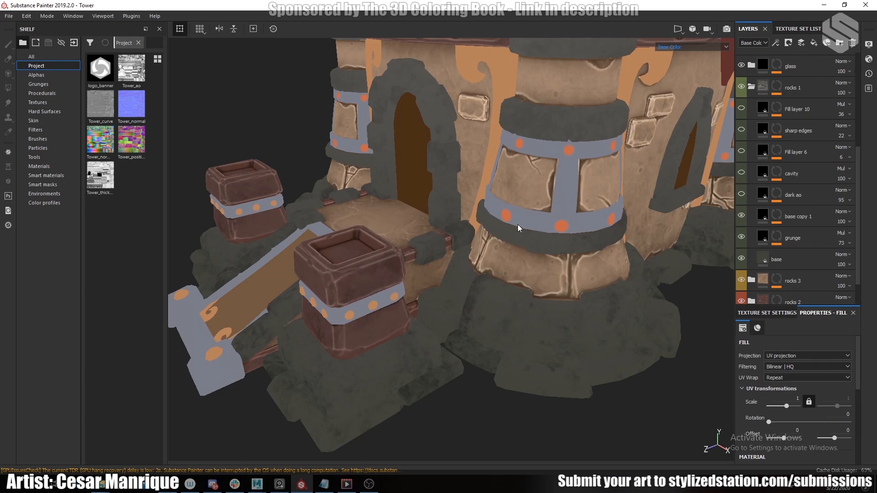
pyautogui.keyDown('alt'); pyautogui.moveTo(428, 291); pyautogui.dragTo(462, 302, button='middle'); pyautogui.keyUp('alt')
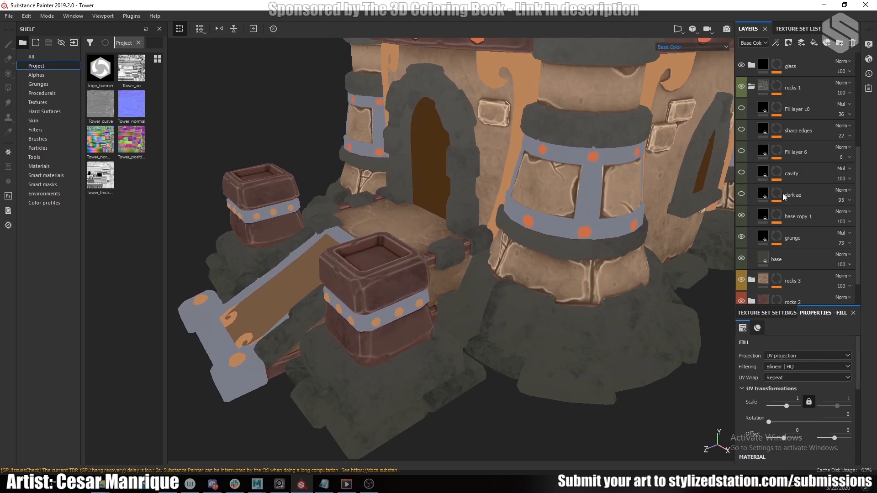
pyautogui.keyDown('alt'); pyautogui.moveTo(610, 258); pyautogui.dragTo(580, 284, button='middle'); pyautogui.keyUp('alt')
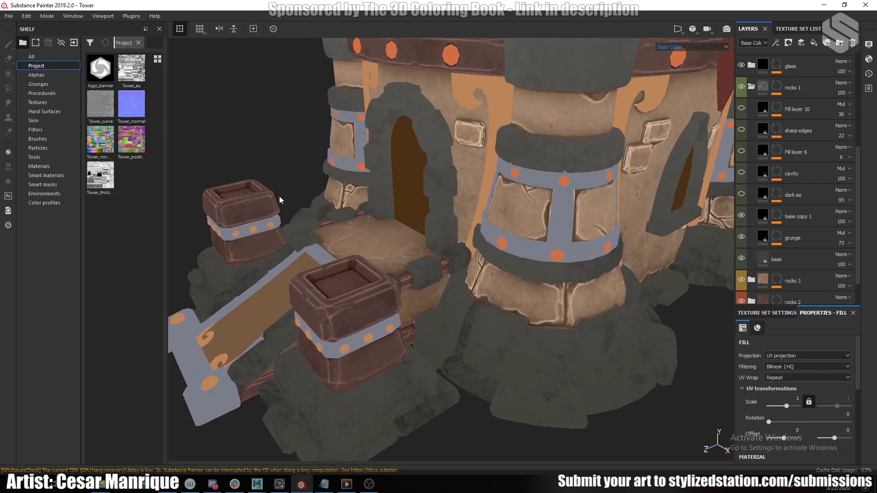
pyautogui.keyDown('alt'); pyautogui.moveTo(421, 242); pyautogui.dragTo(452, 252); pyautogui.keyUp('alt')
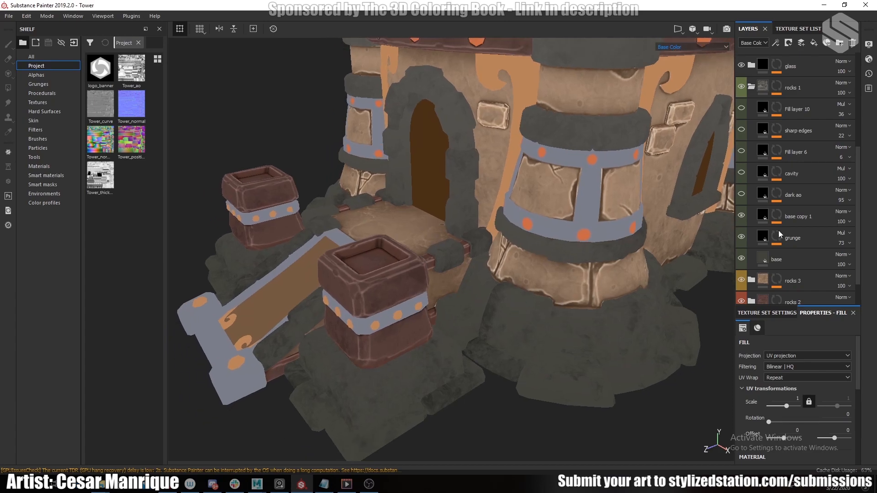
# Make the dark ao layer of rocks 1 visible, and inspect the crevices between the base stones
pyautogui.click(742, 193)
pyautogui.keyDown('alt'); pyautogui.moveTo(627, 264); pyautogui.dragTo(545, 326); pyautogui.keyUp('alt')
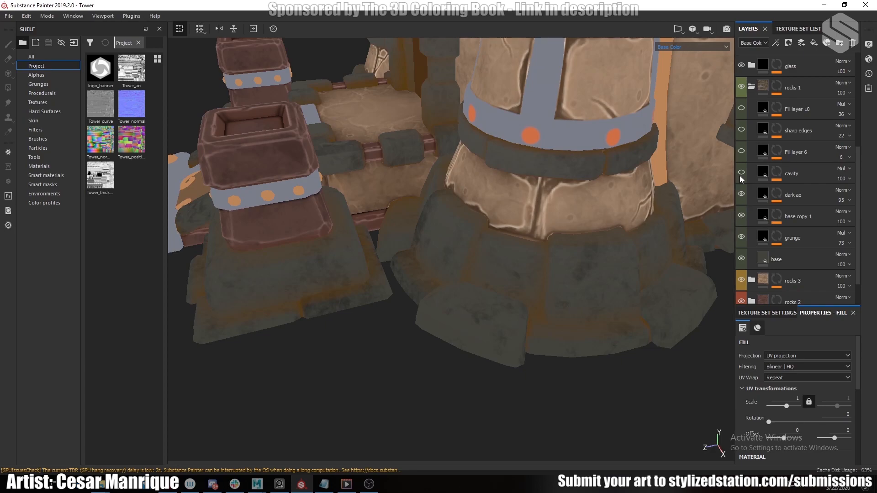
# Make the cavity layer of rocks 1 visible, and inspect the gaps between the tower's dark base stones
pyautogui.keyDown('alt'); pyautogui.moveTo(611, 232); pyautogui.dragTo(548, 309); pyautogui.keyUp('alt')
pyautogui.keyDown('alt'); pyautogui.moveTo(603, 294); pyautogui.dragTo(562, 271); pyautogui.keyUp('alt')
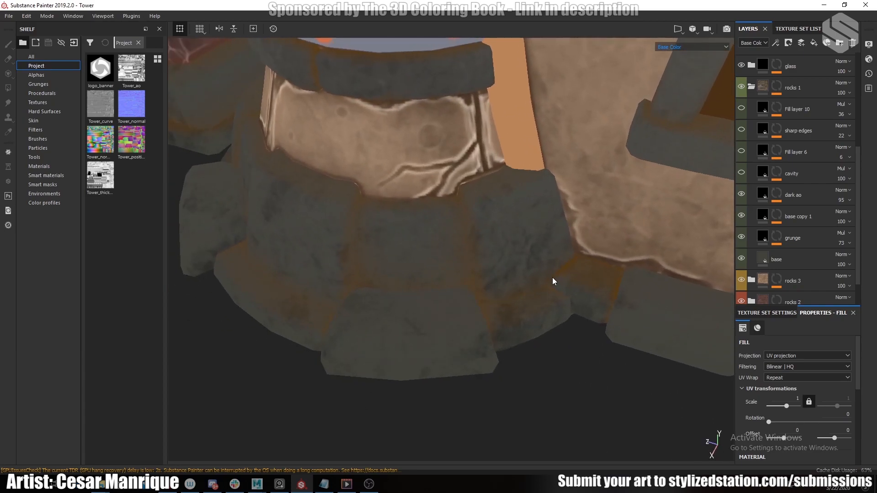
pyautogui.keyDown('alt'); pyautogui.moveTo(394, 298); pyautogui.dragTo(436, 299); pyautogui.keyUp('alt')
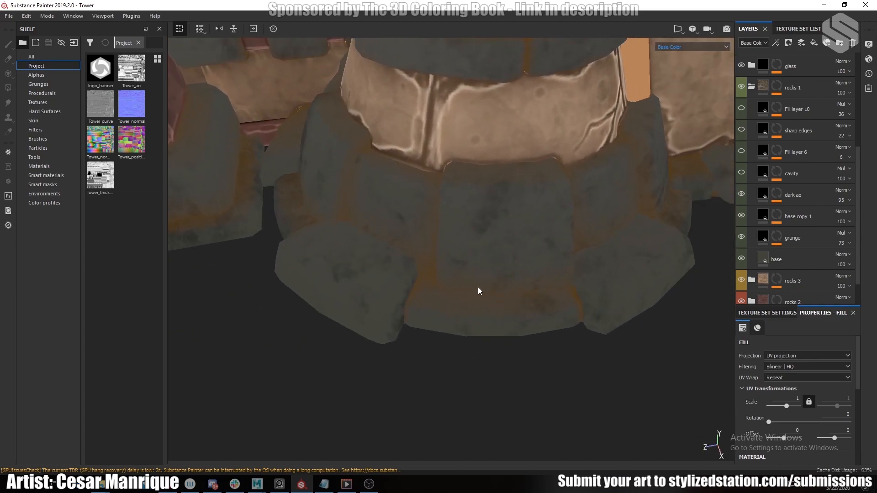
pyautogui.scroll(-3, 543, 291)
pyautogui.keyDown('alt'); pyautogui.moveTo(547, 290); pyautogui.dragTo(594, 283); pyautogui.keyUp('alt')
pyautogui.click(742, 172)
pyautogui.keyDown('alt'); pyautogui.moveTo(651, 242); pyautogui.dragTo(473, 278); pyautogui.keyUp('alt')
pyautogui.scroll(1, 517, 274)
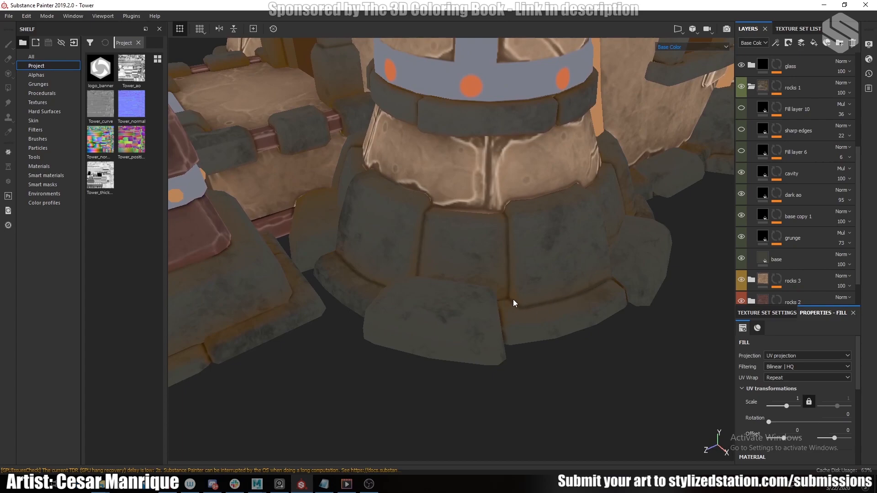
pyautogui.keyDown('alt'); pyautogui.moveTo(544, 270); pyautogui.dragTo(533, 293); pyautogui.keyUp('alt')
pyautogui.keyDown('alt'); pyautogui.moveTo(516, 281); pyautogui.dragTo(401, 243, button='right'); pyautogui.keyUp('alt')
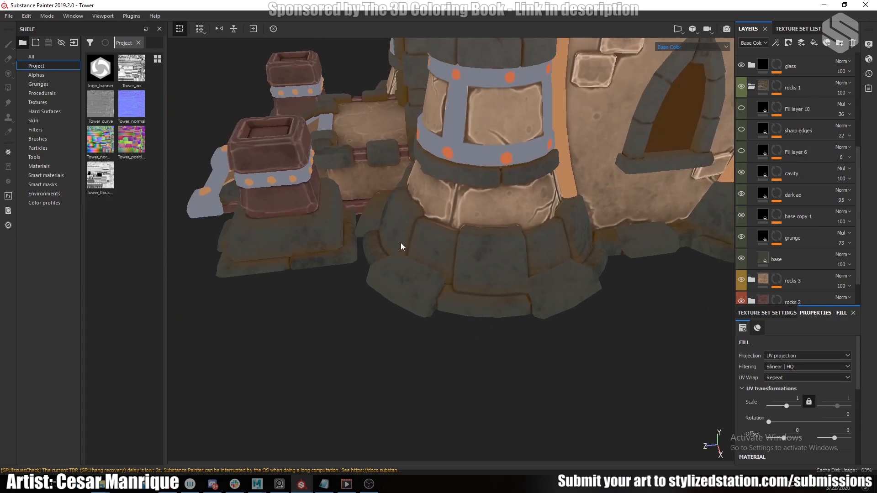
# Make Fill layer 6 of rocks 1 visible, and inspect the stones under the square pillar beside the ramp
pyautogui.keyDown('alt'); pyautogui.moveTo(401, 243); pyautogui.dragTo(450, 252); pyautogui.keyUp('alt')
pyautogui.keyDown('alt'); pyautogui.moveTo(450, 251); pyautogui.dragTo(527, 374, button='middle'); pyautogui.keyUp('alt')
pyautogui.keyDown('alt'); pyautogui.moveTo(527, 374); pyautogui.dragTo(508, 366, button='right'); pyautogui.keyUp('alt')
pyautogui.keyDown('alt'); pyautogui.moveTo(507, 365); pyautogui.dragTo(468, 324, button='middle'); pyautogui.keyUp('alt')
pyautogui.keyDown('alt'); pyautogui.moveTo(468, 325); pyautogui.dragTo(461, 341); pyautogui.keyUp('alt')
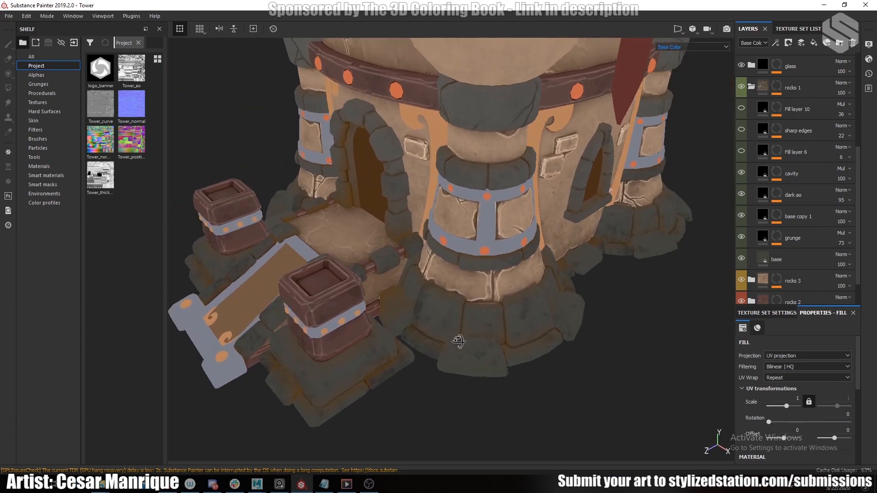
pyautogui.keyDown('alt'); pyautogui.moveTo(461, 341); pyautogui.dragTo(480, 304, button='middle'); pyautogui.keyUp('alt')
pyautogui.keyDown('alt'); pyautogui.moveTo(480, 302); pyautogui.dragTo(654, 178, button='right'); pyautogui.keyUp('alt')
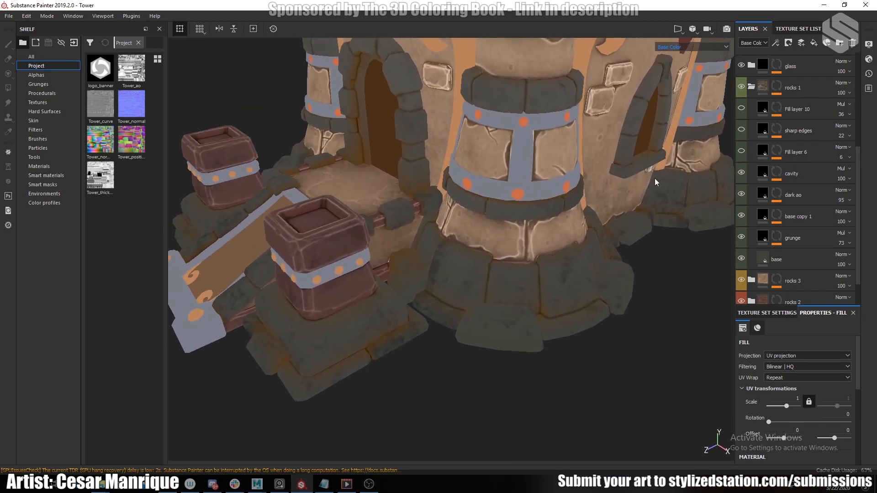
pyautogui.click(741, 151)
pyautogui.keyDown('alt'); pyautogui.moveTo(520, 306); pyautogui.dragTo(522, 276); pyautogui.keyUp('alt')
pyautogui.keyDown('alt'); pyautogui.moveTo(522, 274); pyautogui.dragTo(432, 287, button='right'); pyautogui.keyUp('alt')
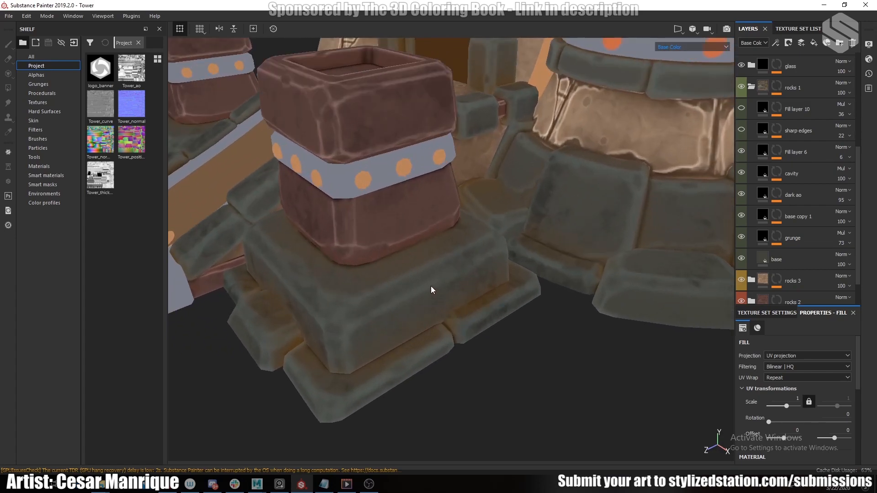
pyautogui.keyDown('alt'); pyautogui.moveTo(432, 286); pyautogui.dragTo(507, 259); pyautogui.keyUp('alt')
pyautogui.keyDown('alt'); pyautogui.moveTo(411, 297); pyautogui.dragTo(470, 270, button='middle'); pyautogui.keyUp('alt')
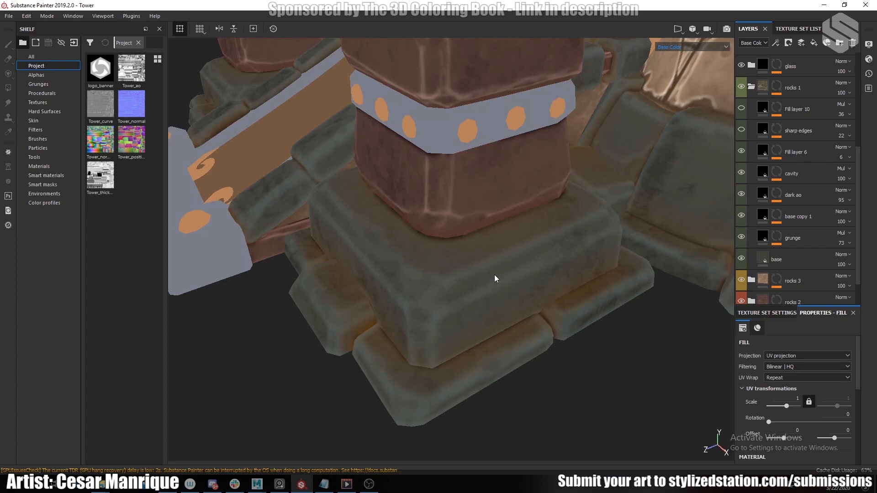
# Make the sharp edges layer of rocks 1 visible, and inspect the pillar's stone edges
pyautogui.click(741, 130)
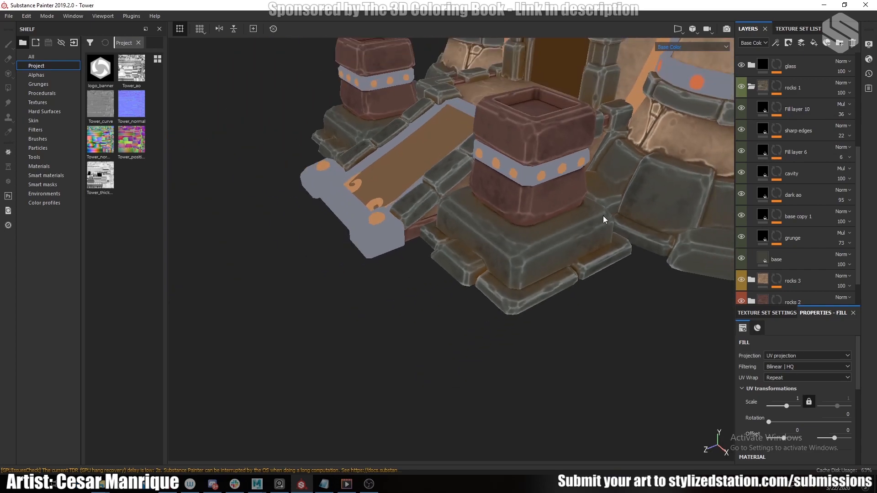
pyautogui.keyDown('alt'); pyautogui.moveTo(603, 216); pyautogui.dragTo(498, 269, button='middle'); pyautogui.keyUp('alt')
pyautogui.keyDown('alt'); pyautogui.moveTo(498, 268); pyautogui.dragTo(442, 272, button='right'); pyautogui.keyUp('alt')
pyautogui.keyDown('alt'); pyautogui.moveTo(442, 272); pyautogui.dragTo(512, 270, button='middle'); pyautogui.keyUp('alt')
# Switch the viewport to the full material view and make Fill layer 10 of rocks 1 visible
pyautogui.press('m')
pyautogui.scroll(-4, 628, 186)
pyautogui.scroll(4, 512, 269)
pyautogui.keyDown('alt'); pyautogui.moveTo(511, 269); pyautogui.dragTo(518, 259); pyautogui.keyUp('alt')
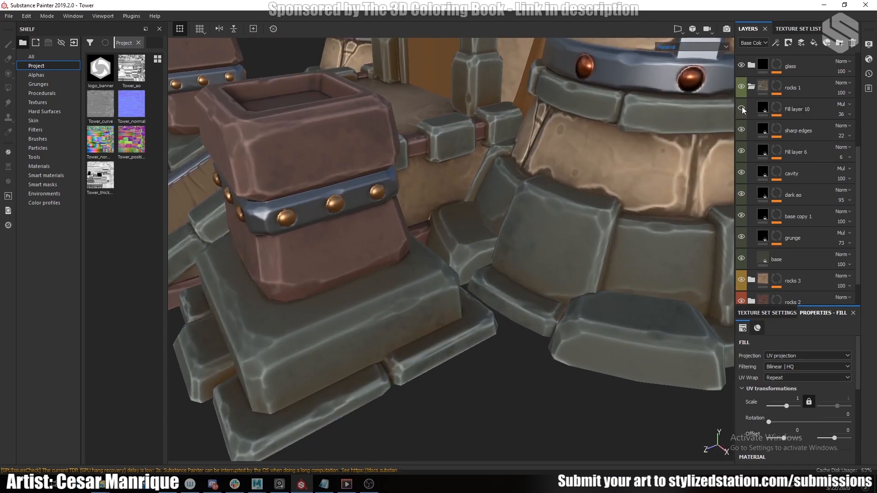
pyautogui.click(742, 106)
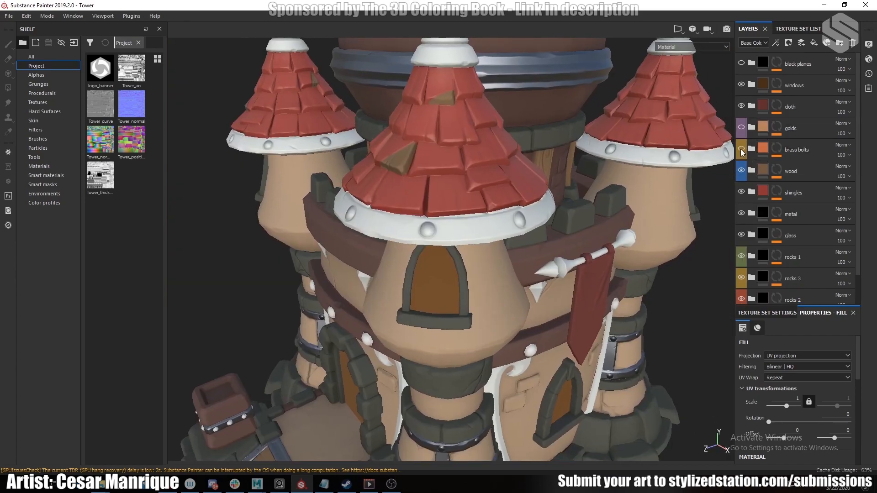
# Make the brass bolts and golds groups visible, and inspect the bolts and roof trims
pyautogui.click(742, 150)
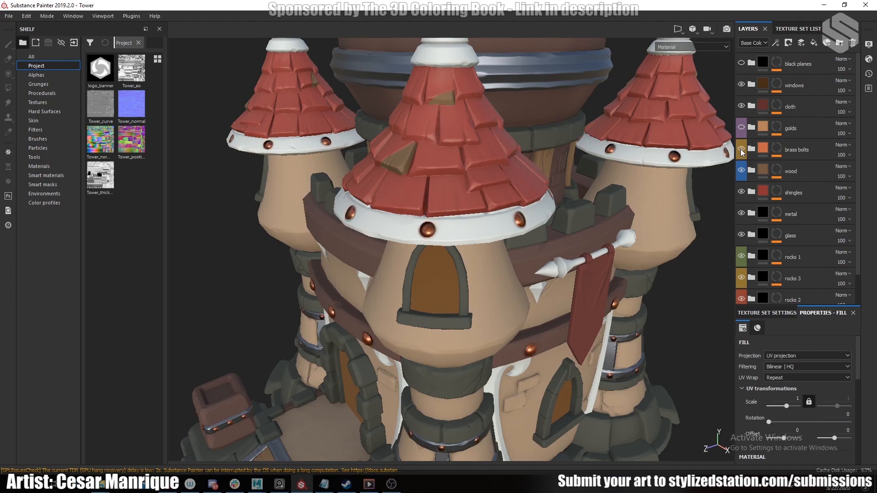
pyautogui.moveTo(493, 228)
pyautogui.keyDown('alt'); pyautogui.mouseDown()
pyautogui.moveTo(467, 226)
pyautogui.moveTo(494, 239)
pyautogui.moveTo(481, 237)
pyautogui.mouseUp(); pyautogui.keyUp('alt')
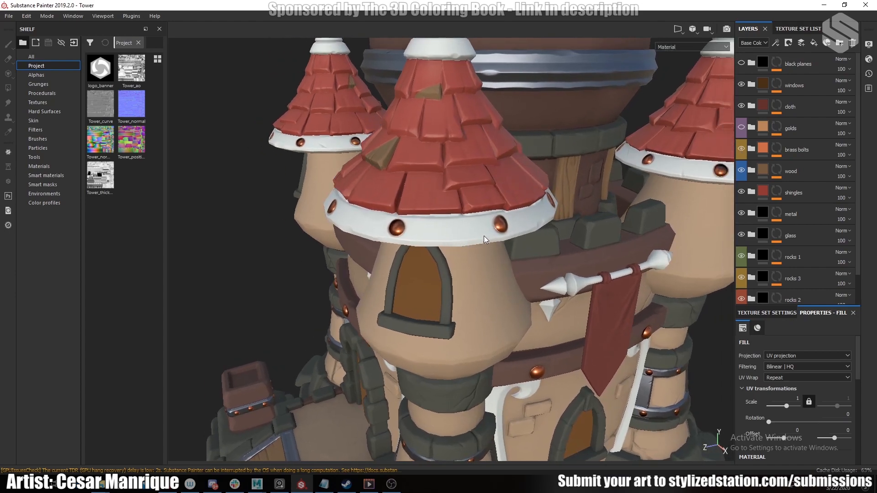
pyautogui.keyDown('alt'); pyautogui.moveTo(493, 279); pyautogui.dragTo(464, 213); pyautogui.keyUp('alt')
pyautogui.click(742, 128)
pyautogui.keyDown('alt'); pyautogui.moveTo(405, 252); pyautogui.dragTo(612, 182); pyautogui.keyUp('alt')
# Toggle the cloth group's visibility off and on to compare the hanging banner
pyautogui.click(742, 107)
pyautogui.click(742, 107)
pyautogui.keyDown('alt'); pyautogui.moveTo(502, 265); pyautogui.dragTo(461, 233); pyautogui.keyUp('alt')
pyautogui.keyDown('alt'); pyautogui.moveTo(461, 234); pyautogui.dragTo(462, 262, button='right'); pyautogui.keyUp('alt')
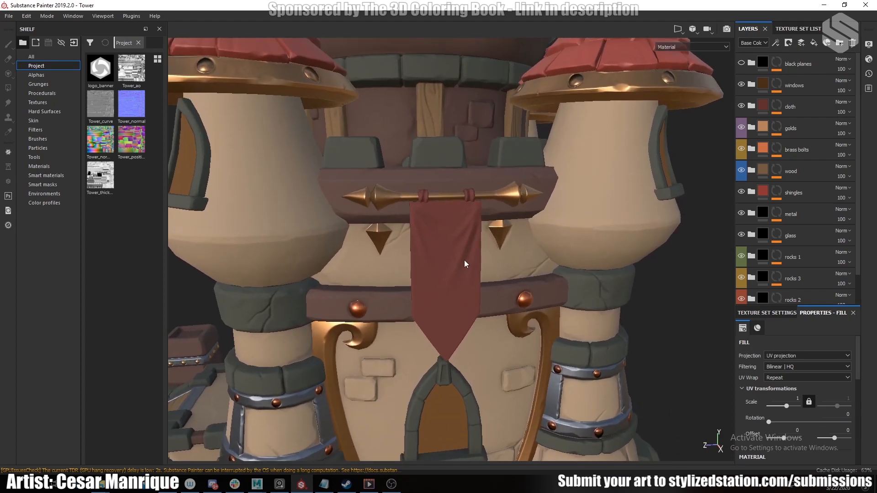
pyautogui.keyDown('alt'); pyautogui.moveTo(442, 224); pyautogui.dragTo(487, 260); pyautogui.keyUp('alt')
pyautogui.keyDown('alt'); pyautogui.moveTo(488, 260); pyautogui.dragTo(471, 182, button='right'); pyautogui.keyUp('alt')
# Examine the tower's roofs, gold spires, telescope and banner in material view
pyautogui.keyDown('alt'); pyautogui.moveTo(471, 182); pyautogui.dragTo(534, 388, button='middle'); pyautogui.keyUp('alt')
pyautogui.keyDown('alt'); pyautogui.moveTo(476, 276); pyautogui.dragTo(520, 290); pyautogui.keyUp('alt')
pyautogui.keyDown('alt'); pyautogui.moveTo(520, 289); pyautogui.dragTo(507, 192, button='right'); pyautogui.keyUp('alt')
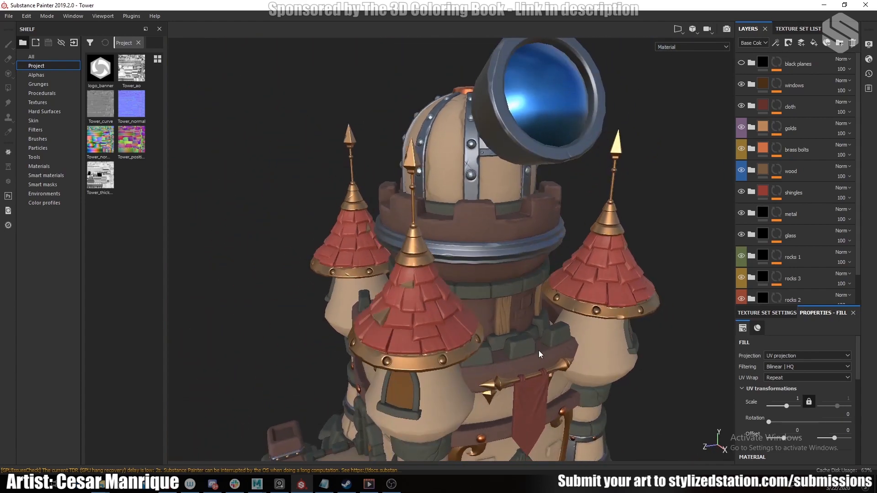
pyautogui.keyDown('alt'); pyautogui.moveTo(539, 346); pyautogui.dragTo(486, 254, button='middle'); pyautogui.keyUp('alt')
pyautogui.keyDown('alt'); pyautogui.moveTo(485, 255); pyautogui.dragTo(462, 260); pyautogui.keyUp('alt')
pyautogui.keyDown('alt'); pyautogui.moveTo(461, 261); pyautogui.dragTo(499, 346, button='right'); pyautogui.keyUp('alt')
pyautogui.keyDown('alt'); pyautogui.moveTo(499, 347); pyautogui.dragTo(495, 233, button='middle'); pyautogui.keyUp('alt')
pyautogui.keyDown('alt'); pyautogui.moveTo(496, 233); pyautogui.dragTo(553, 366, button='right'); pyautogui.keyUp('alt')
pyautogui.keyDown('alt'); pyautogui.moveTo(553, 366); pyautogui.dragTo(548, 361); pyautogui.keyUp('alt')
# Toggle the windows group's visibility off and on, and inspect the arched windows on the tower wall and turret
pyautogui.click(741, 84)
pyautogui.click(740, 84)
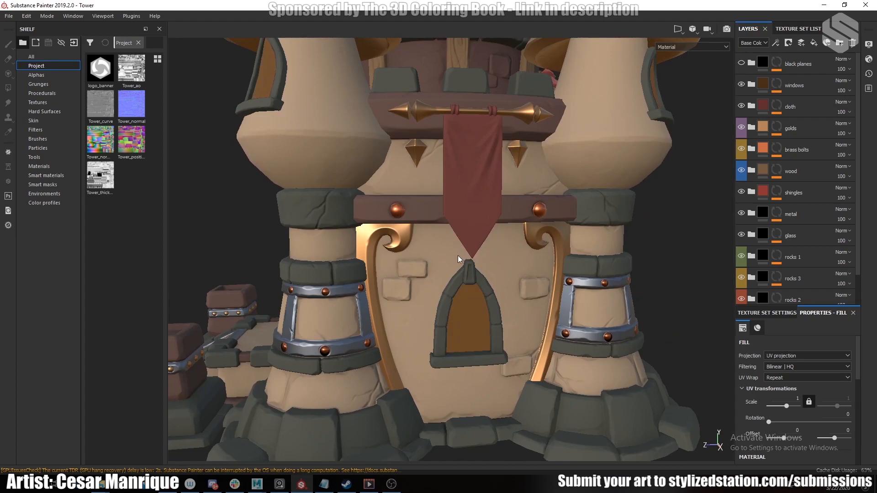
pyautogui.scroll(5, 450, 300)
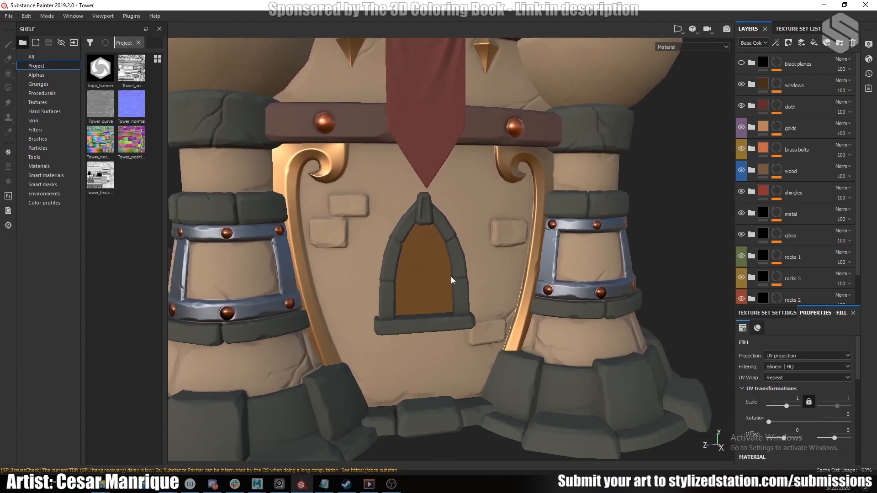
pyautogui.scroll(-4, 402, 279)
pyautogui.keyDown('alt'); pyautogui.moveTo(390, 278); pyautogui.dragTo(472, 294); pyautogui.keyUp('alt')
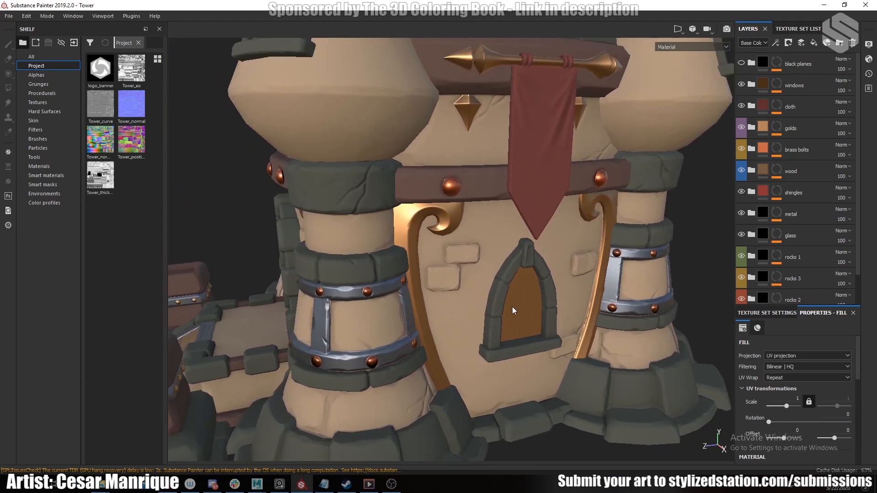
pyautogui.scroll(-3, 447, 271)
pyautogui.keyDown('alt'); pyautogui.moveTo(460, 207); pyautogui.dragTo(411, 287); pyautogui.keyUp('alt')
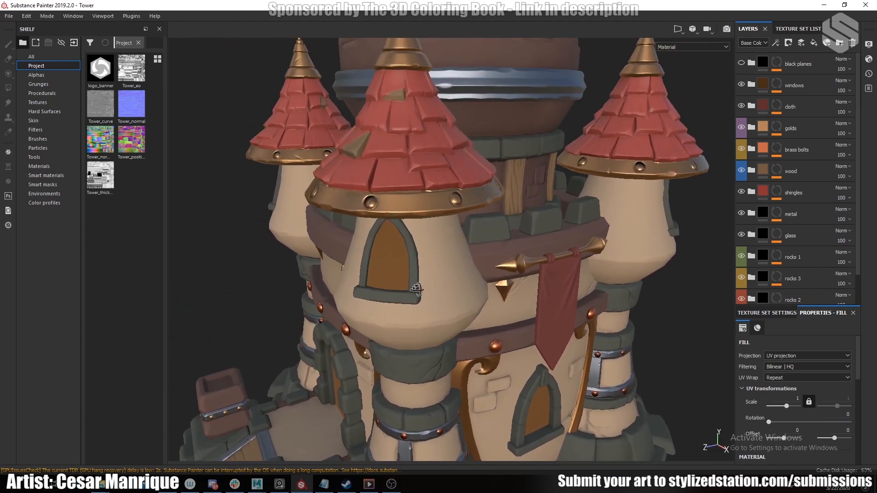
# Make the black planes group visible, and inspect the openings around the telescope mount from both sides
pyautogui.keyDown('alt'); pyautogui.moveTo(502, 206); pyautogui.dragTo(522, 262); pyautogui.keyUp('alt')
pyautogui.scroll(3, 501, 291)
pyautogui.keyDown('alt'); pyautogui.moveTo(522, 262); pyautogui.dragTo(405, 251, button='right'); pyautogui.keyUp('alt')
pyautogui.keyDown('alt'); pyautogui.moveTo(406, 251); pyautogui.dragTo(513, 290); pyautogui.keyUp('alt')
pyautogui.scroll(3, 439, 319)
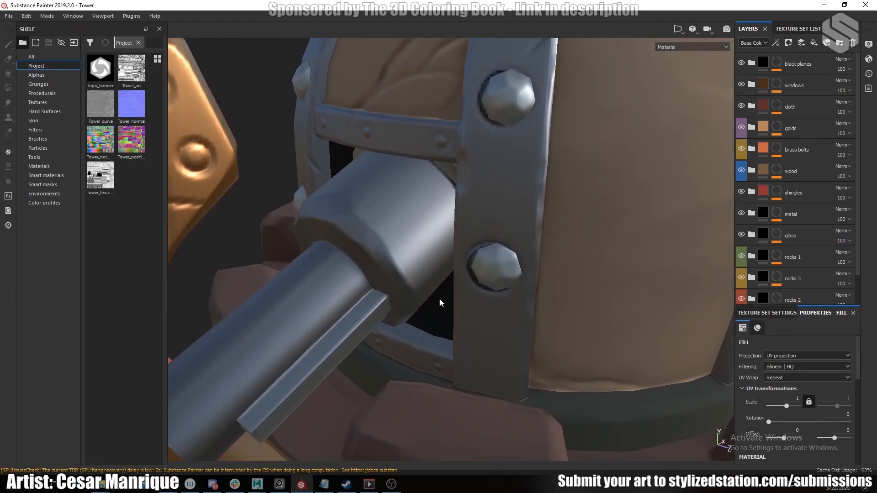
pyautogui.keyDown('alt'); pyautogui.moveTo(417, 290); pyautogui.dragTo(434, 303); pyautogui.keyUp('alt')
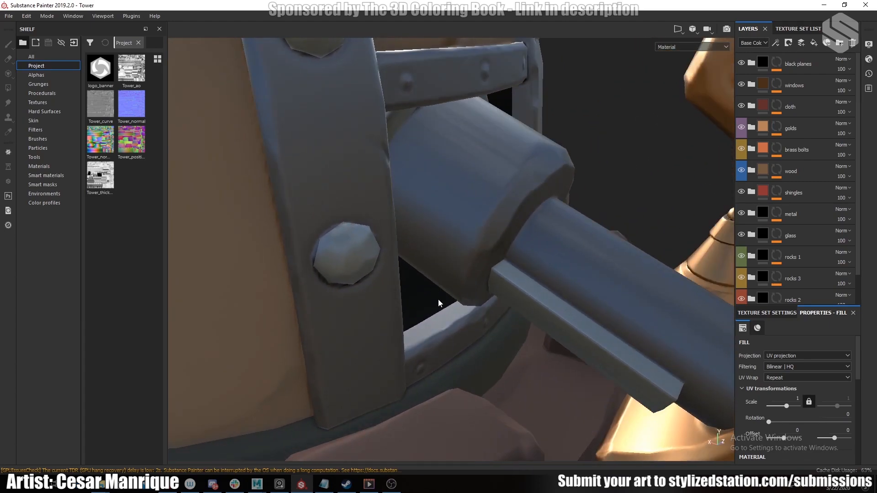
pyautogui.scroll(-8, 452, 274)
pyautogui.keyDown('alt'); pyautogui.moveTo(440, 271); pyautogui.dragTo(644, 297); pyautogui.keyUp('alt')
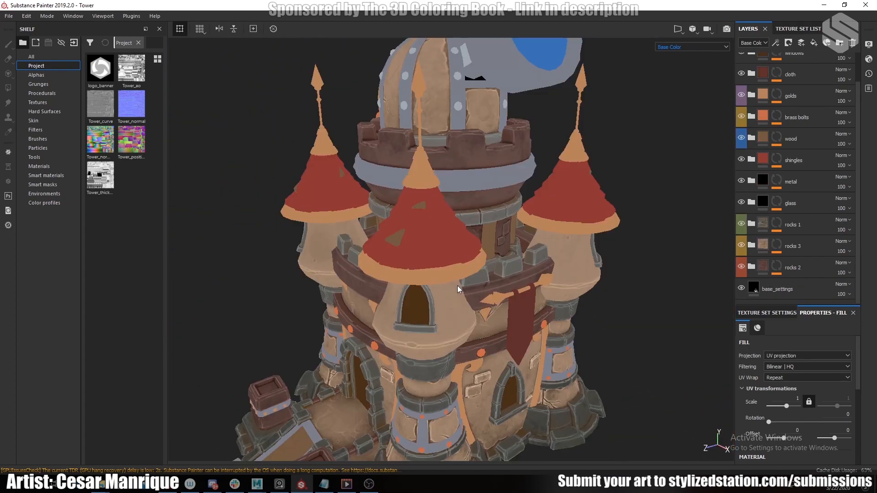
# Inspect the tower's roofs in base color view, and expand the shingles group to list its layers
pyautogui.keyDown('alt'); pyautogui.moveTo(458, 289); pyautogui.dragTo(511, 261); pyautogui.keyUp('alt')
pyautogui.scroll(4, 547, 259)
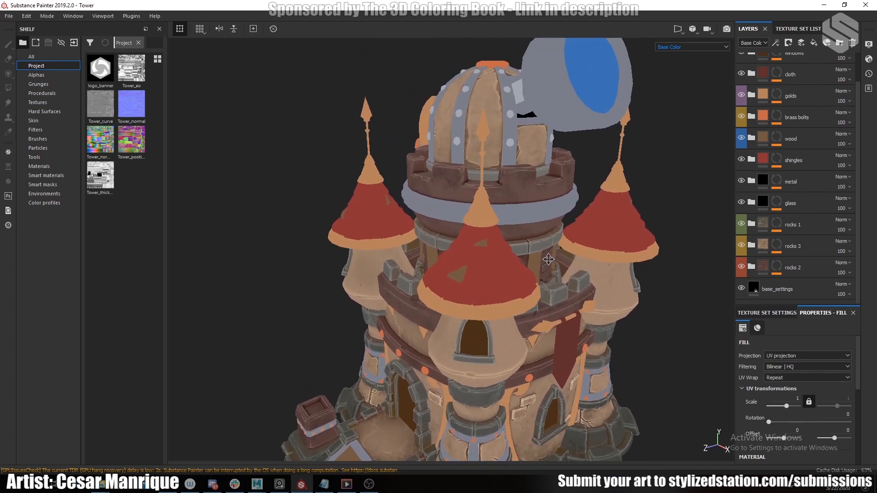
pyautogui.scroll(4, 517, 281)
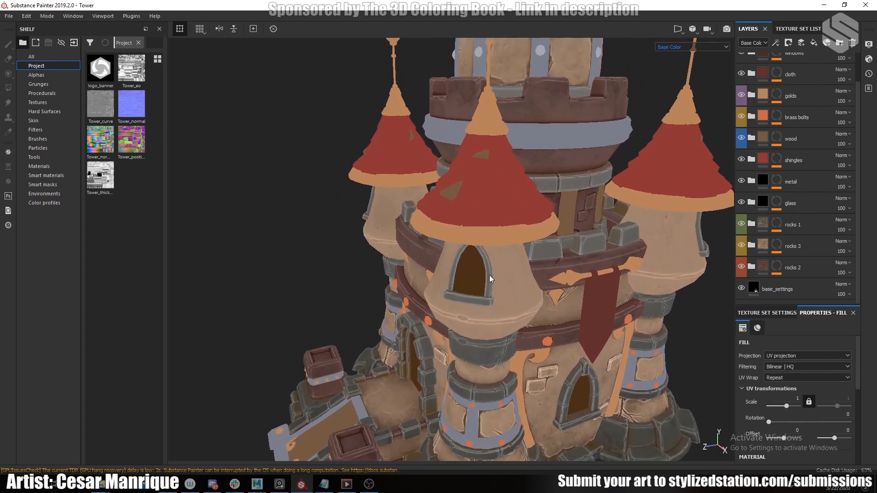
pyautogui.scroll(-2, 495, 268)
pyautogui.keyDown('alt'); pyautogui.moveTo(504, 274); pyautogui.dragTo(549, 234); pyautogui.keyUp('alt')
pyautogui.click(751, 159)
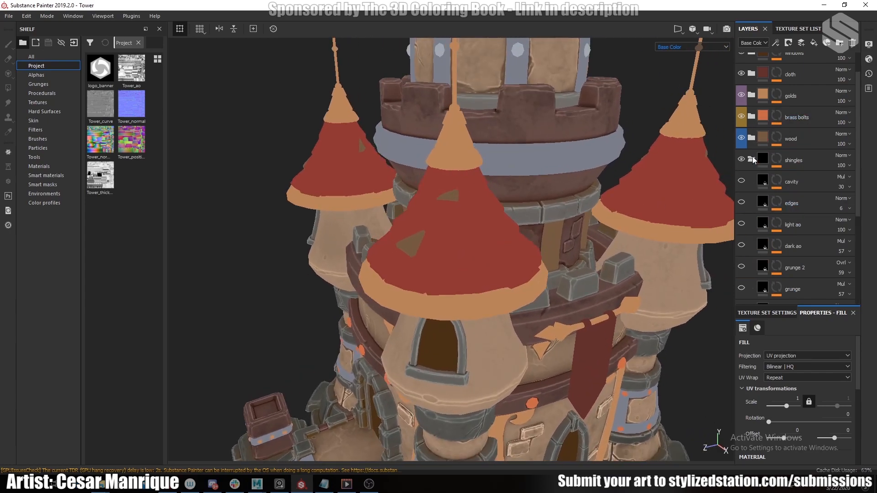
pyautogui.scroll(-2, 750, 214)
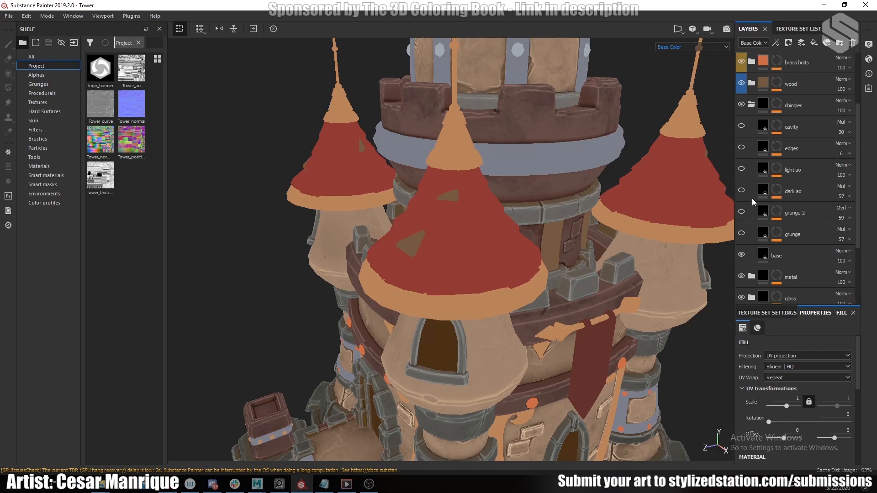
# Make the dark ao layer of shingles visible, and inspect the front turret's roof
pyautogui.scroll(2, 500, 246)
pyautogui.moveTo(511, 247)
pyautogui.keyDown('alt'); pyautogui.mouseDown()
pyautogui.moveTo(479, 246)
pyautogui.moveTo(525, 245)
pyautogui.moveTo(507, 256)
pyautogui.mouseUp(); pyautogui.keyUp('alt')
pyautogui.click(741, 190)
pyautogui.scroll(3, 489, 236)
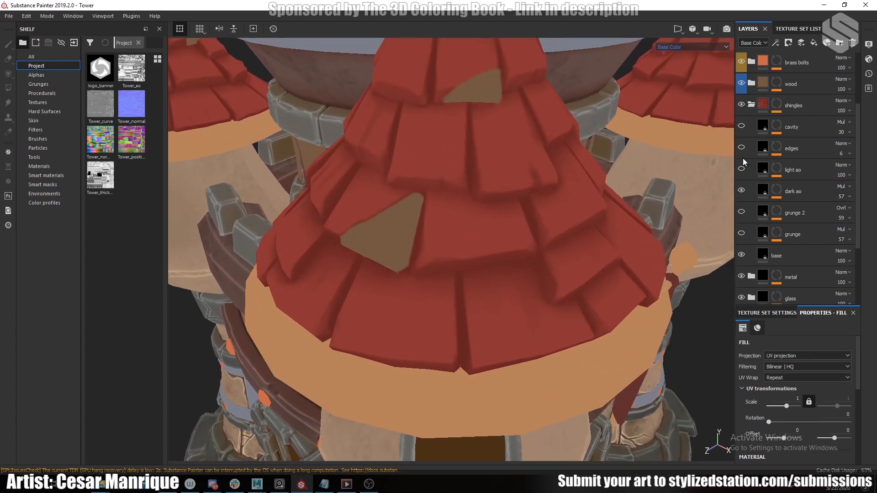
# Make the cavity and edges layers of shingles visible
pyautogui.click(742, 126)
pyautogui.keyDown('alt'); pyautogui.moveTo(497, 227); pyautogui.dragTo(514, 221); pyautogui.keyUp('alt')
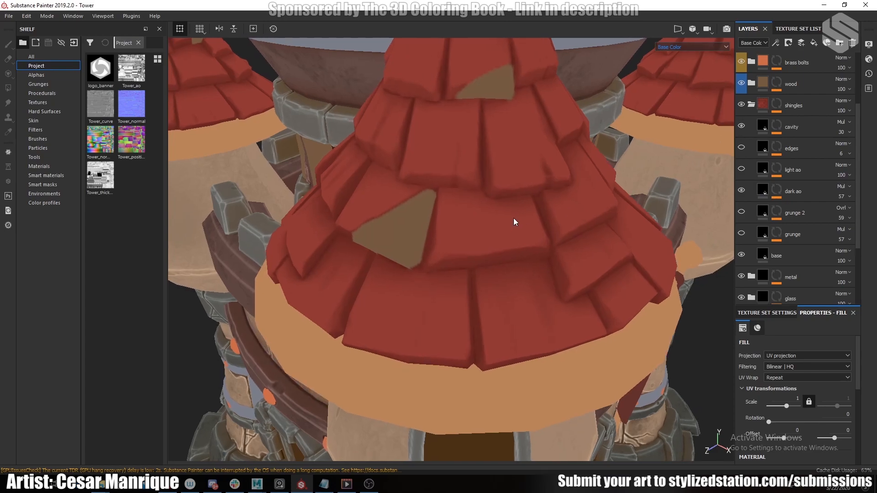
pyautogui.click(743, 147)
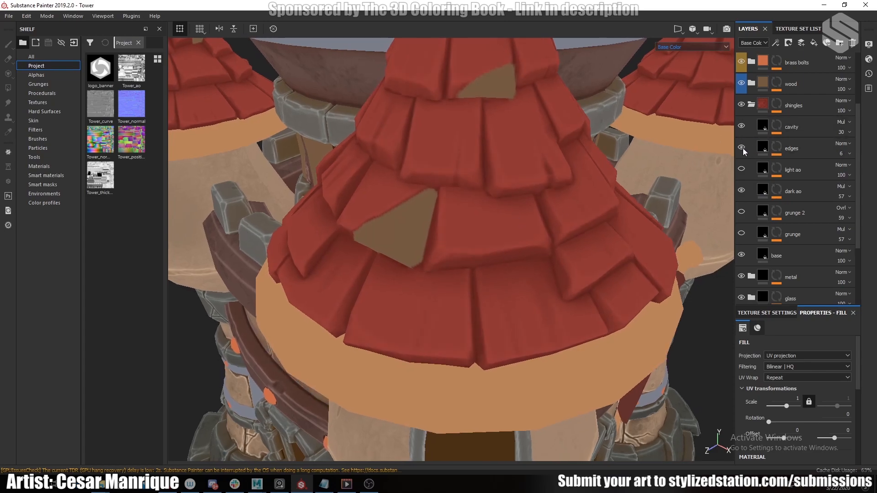
# Make the light ao layer of shingles visible, and inspect the red roof tiles from several angles
pyautogui.click(741, 169)
pyautogui.moveTo(603, 232)
pyautogui.keyDown('alt'); pyautogui.mouseDown()
pyautogui.moveTo(505, 254)
pyautogui.moveTo(501, 239)
pyautogui.moveTo(539, 219)
pyautogui.mouseUp(); pyautogui.keyUp('alt')
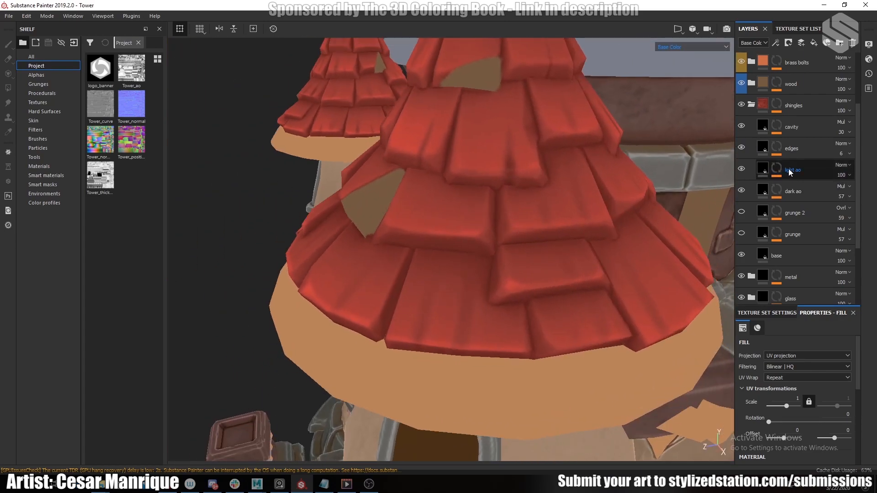
pyautogui.keyDown('alt'); pyautogui.moveTo(500, 270); pyautogui.dragTo(402, 226); pyautogui.keyUp('alt')
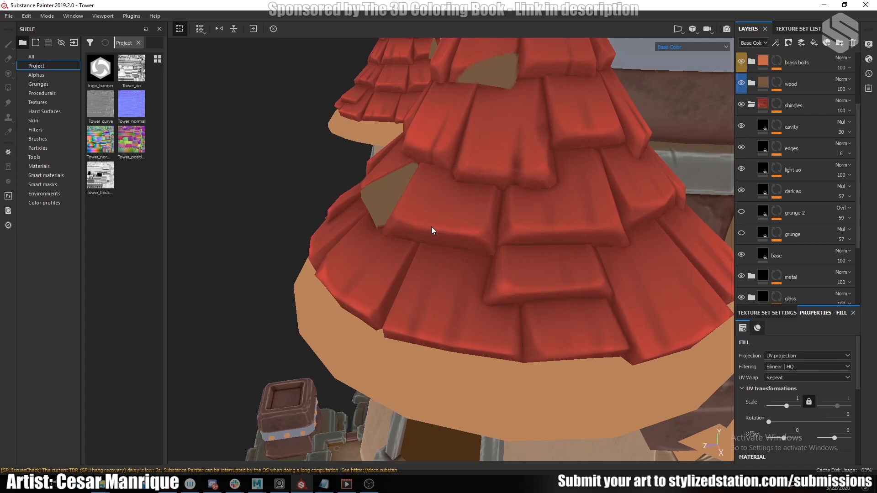
pyautogui.keyDown('alt'); pyautogui.moveTo(466, 243); pyautogui.dragTo(517, 230); pyautogui.keyUp('alt')
# Make the grunge and grunge 2 layers of shingles visible, and inspect the roof tiles
pyautogui.click(741, 234)
pyautogui.keyDown('alt'); pyautogui.moveTo(570, 235); pyautogui.dragTo(535, 230); pyautogui.keyUp('alt')
pyautogui.keyDown('alt'); pyautogui.moveTo(534, 229); pyautogui.dragTo(544, 230, button='middle'); pyautogui.keyUp('alt')
pyautogui.keyDown('alt'); pyautogui.moveTo(544, 230); pyautogui.dragTo(533, 227); pyautogui.keyUp('alt')
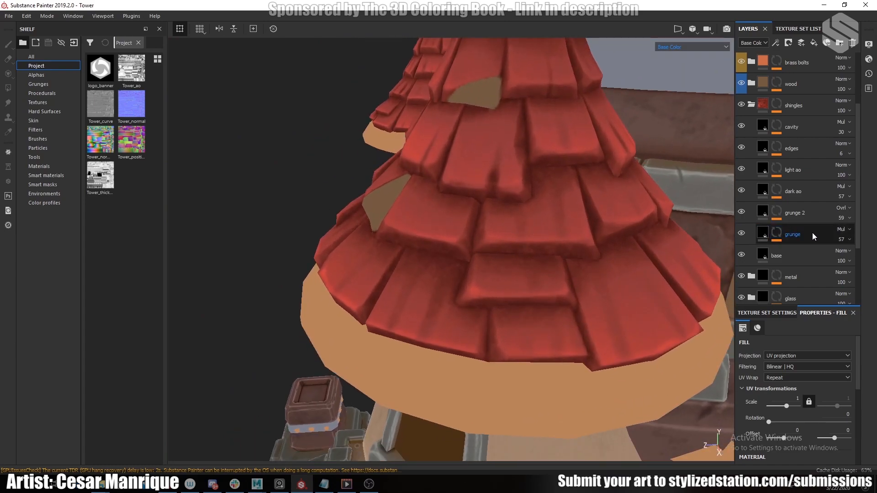
# Show only the mask of the shingles' grunge layer in the viewport, and inspect it on the roof
pyautogui.click(778, 233)
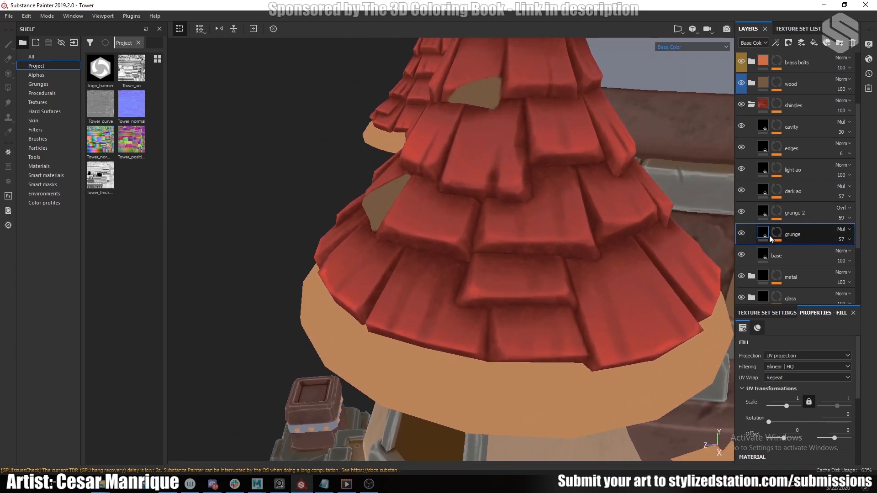
pyautogui.keyDown('alt'); pyautogui.click(776, 233); pyautogui.keyUp('alt')
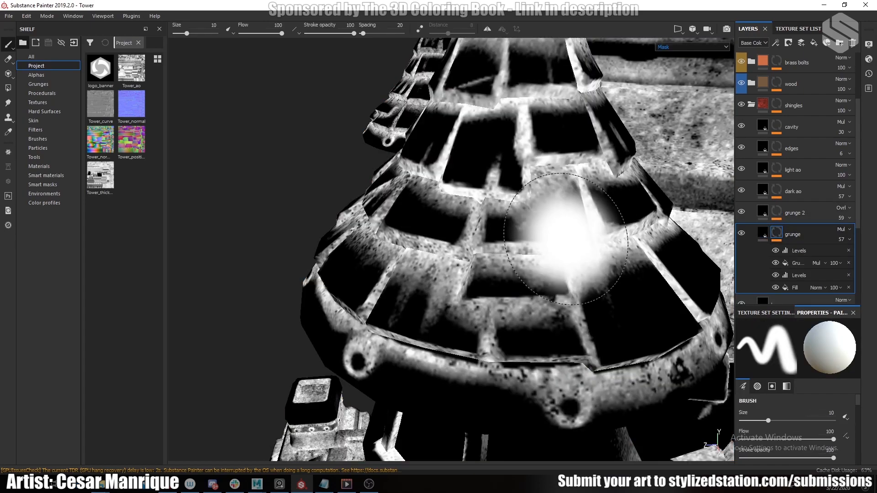
pyautogui.moveTo(461, 219)
pyautogui.keyDown('alt'); pyautogui.mouseDown()
pyautogui.moveTo(520, 262)
pyautogui.moveTo(465, 274)
pyautogui.moveTo(548, 255)
pyautogui.mouseUp(); pyautogui.keyUp('alt')
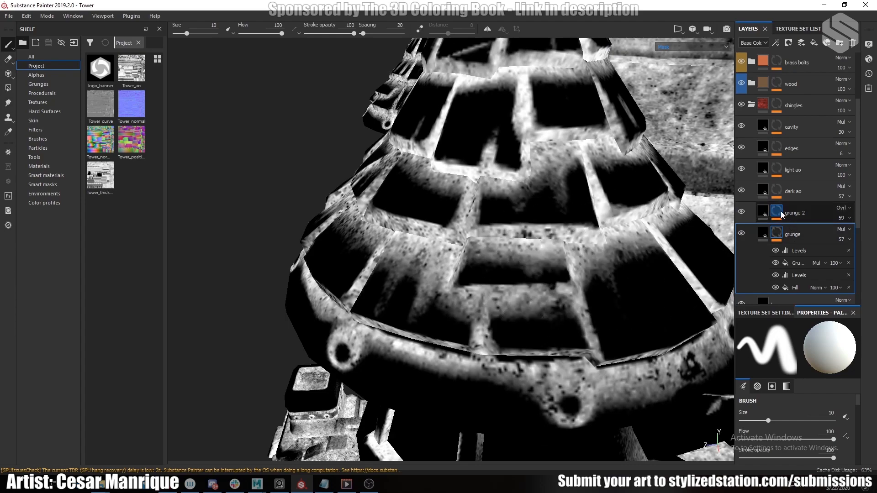
# Show only the mask of the shingles' grunge 2 layer, and return the viewport to the base color display
pyautogui.keyDown('alt'); pyautogui.click(780, 211); pyautogui.keyUp('alt')
pyautogui.click(762, 211)
pyautogui.moveTo(516, 272)
pyautogui.keyDown('alt'); pyautogui.mouseDown()
pyautogui.moveTo(501, 250)
pyautogui.moveTo(545, 260)
pyautogui.moveTo(519, 256)
pyautogui.mouseUp(); pyautogui.keyUp('alt')
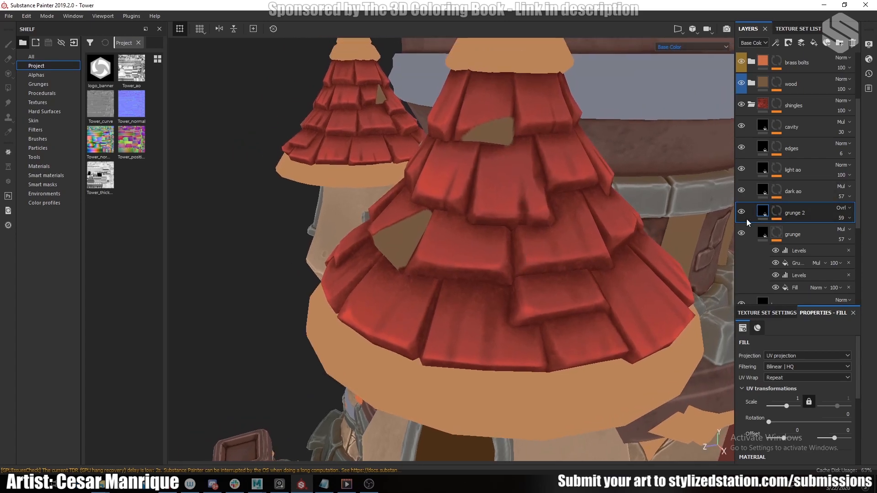
# Compare the red roof tiles with the shingles' grunge and grunge 2 layers each hidden and shown again
pyautogui.click(741, 233)
pyautogui.click(741, 233)
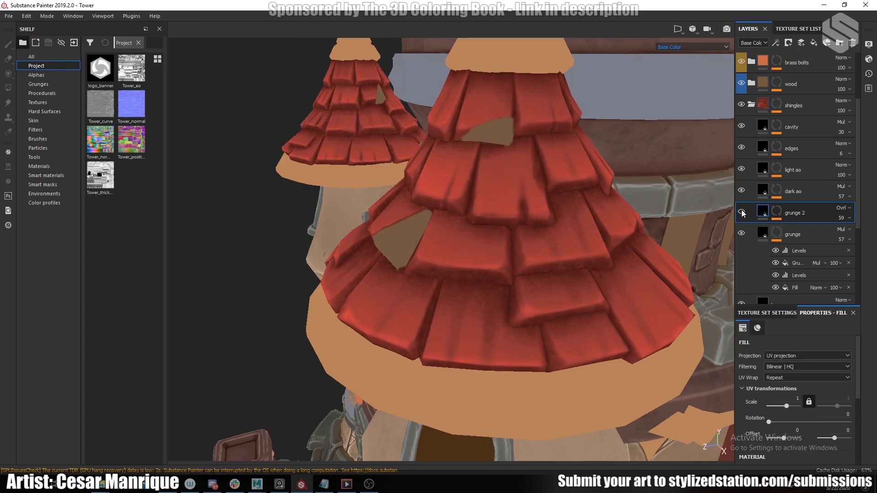
pyautogui.click(742, 212)
pyautogui.scroll(2, 484, 274)
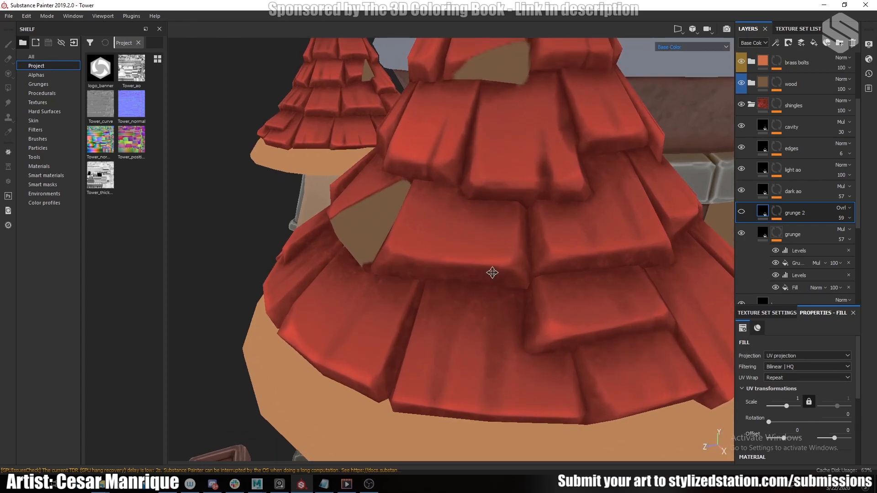
pyautogui.keyDown('alt'); pyautogui.moveTo(489, 276); pyautogui.dragTo(515, 244, button='middle'); pyautogui.keyUp('alt')
pyautogui.keyDown('alt'); pyautogui.moveTo(514, 245); pyautogui.dragTo(492, 257); pyautogui.keyUp('alt')
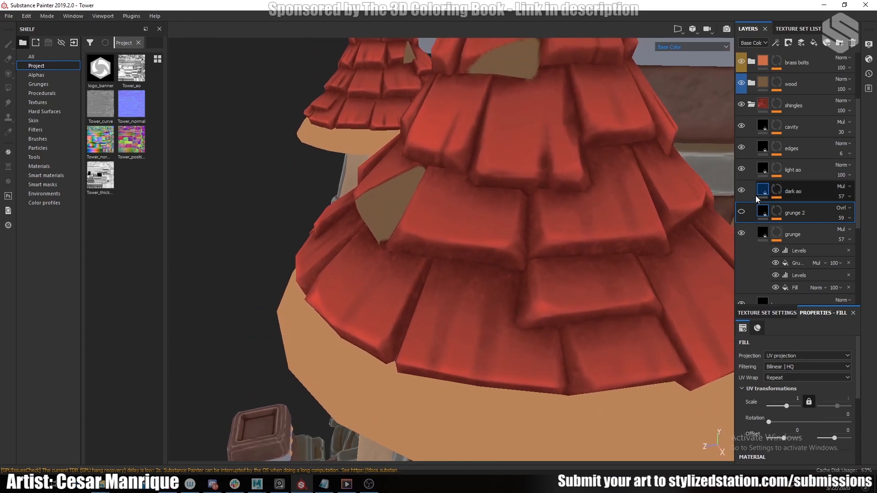
pyautogui.click(742, 212)
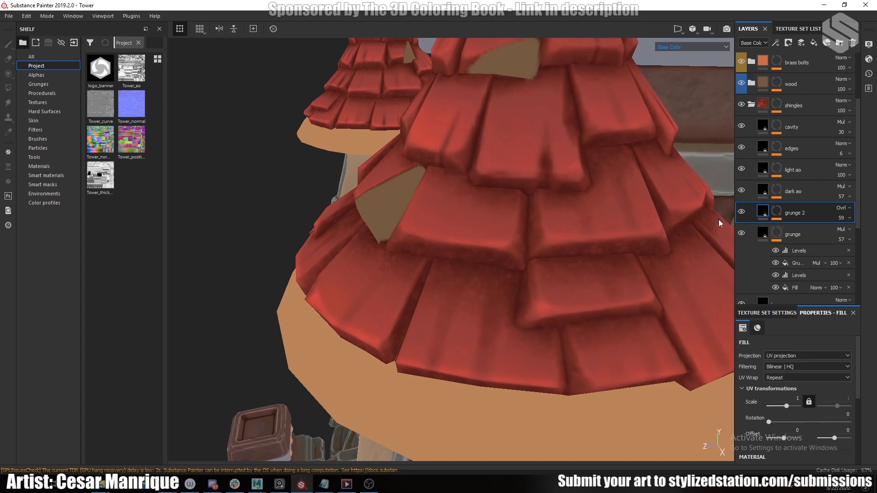
pyautogui.scroll(-3, 476, 279)
pyautogui.keyDown('alt'); pyautogui.moveTo(476, 280); pyautogui.dragTo(431, 289); pyautogui.keyUp('alt')
pyautogui.scroll(2, 464, 272)
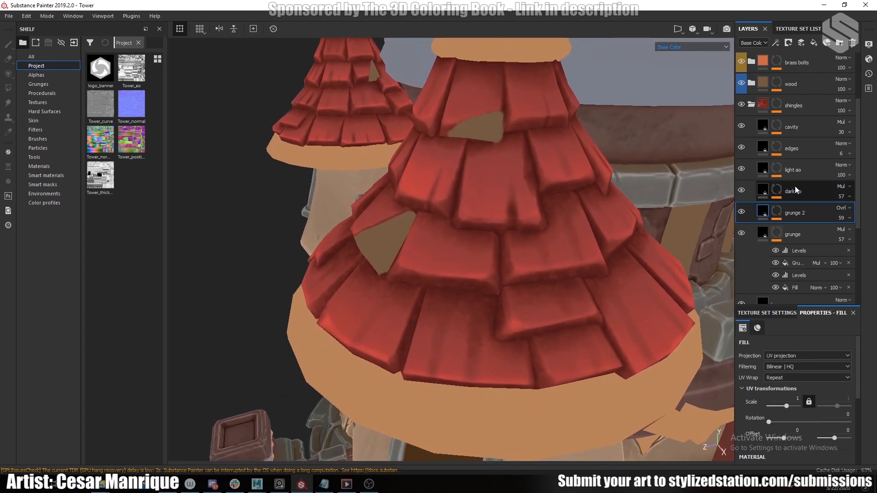
pyautogui.scroll(-4, 525, 264)
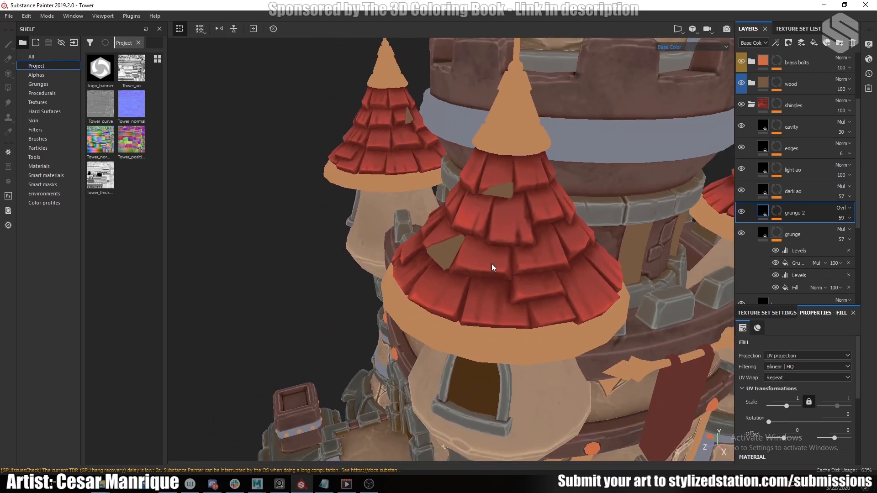
# Collapse the shingles group, expand the glass group, and make its base copy 1 layer visible on the telescope lens
pyautogui.click(752, 104)
pyautogui.scroll(-5, 533, 302)
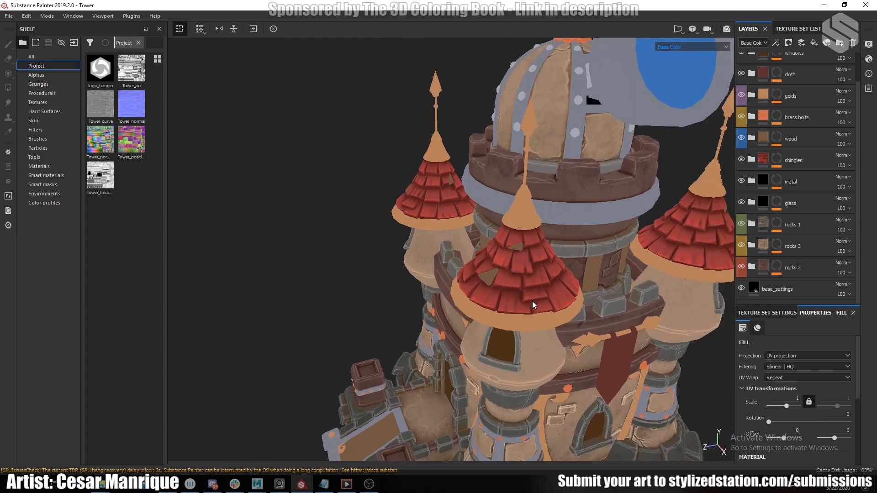
pyautogui.scroll(-4, 533, 300)
pyautogui.keyDown('alt'); pyautogui.moveTo(532, 300); pyautogui.dragTo(516, 263); pyautogui.keyUp('alt')
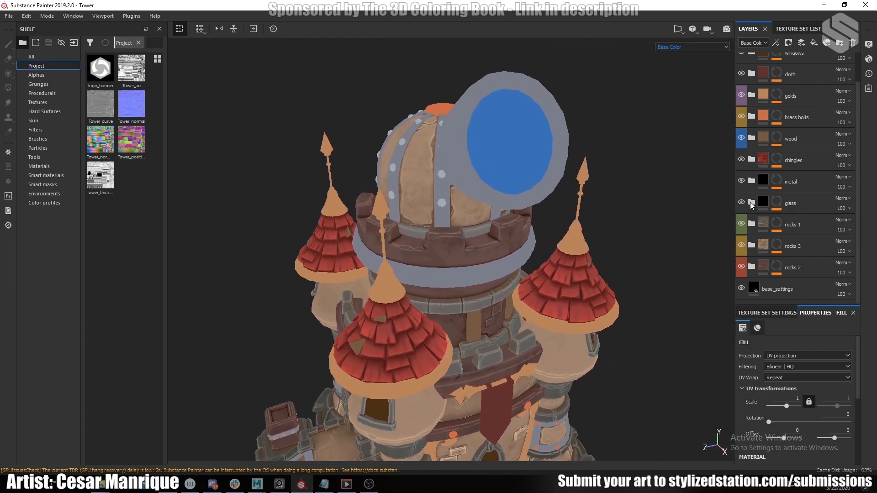
pyautogui.click(751, 203)
pyautogui.click(742, 223)
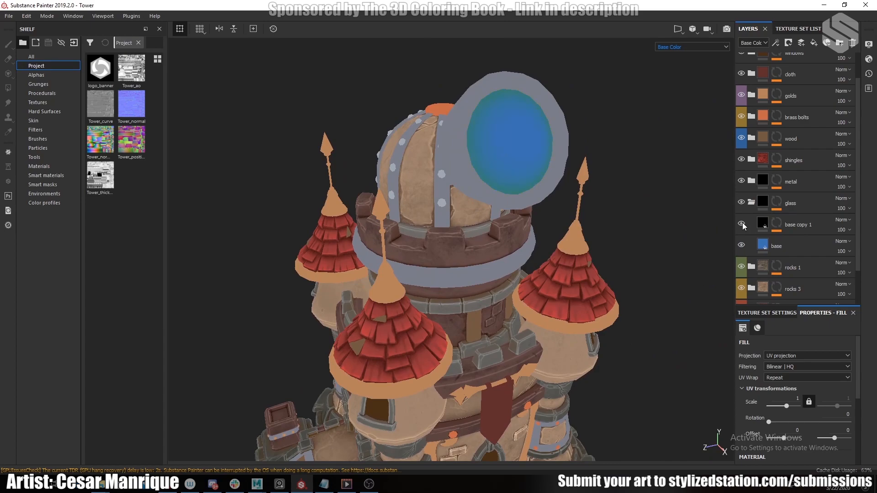
pyautogui.scroll(6, 500, 218)
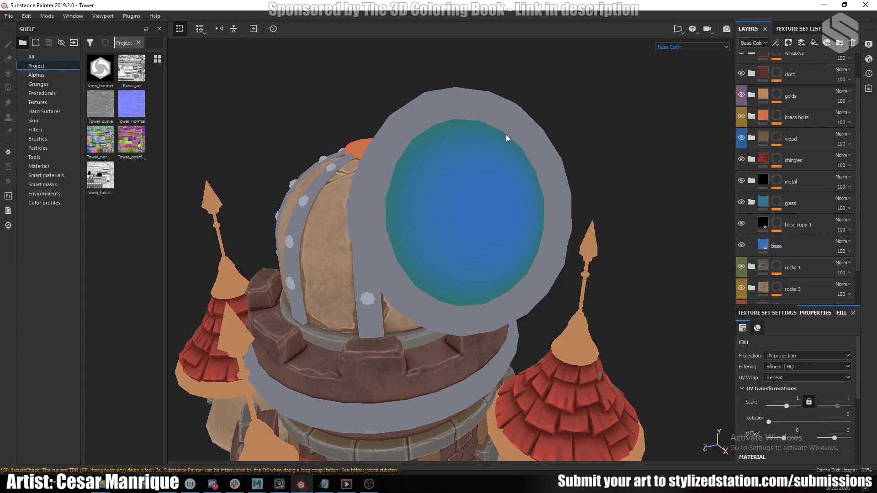
# Inspect the telescope lens in the material, metallic and roughness displays, and return to the material display
pyautogui.press('m')
pyautogui.moveTo(496, 191)
pyautogui.keyDown('alt'); pyautogui.mouseDown()
pyautogui.moveTo(500, 182)
pyautogui.moveTo(489, 191)
pyautogui.mouseUp(); pyautogui.keyUp('alt')
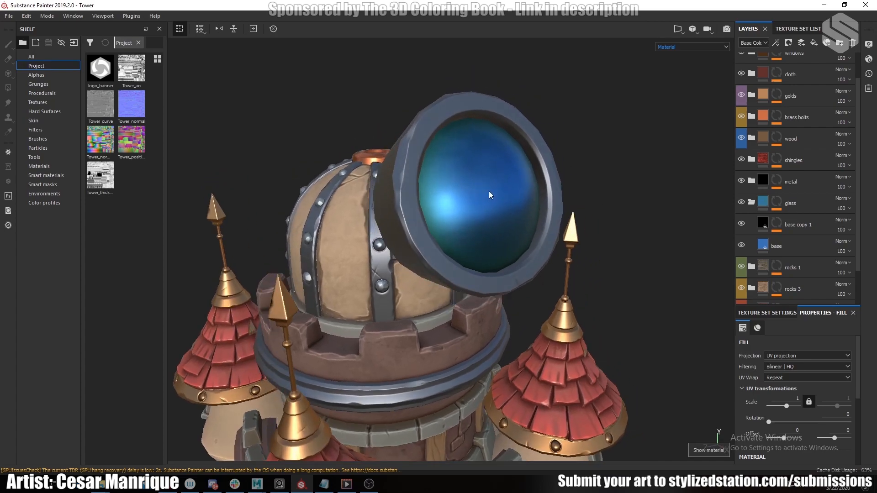
pyautogui.press('c')
pyautogui.press('c')
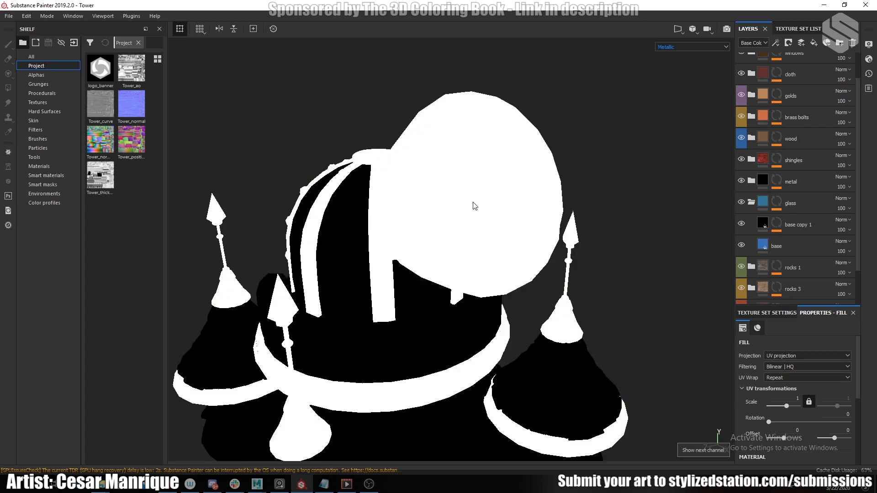
pyautogui.press('c')
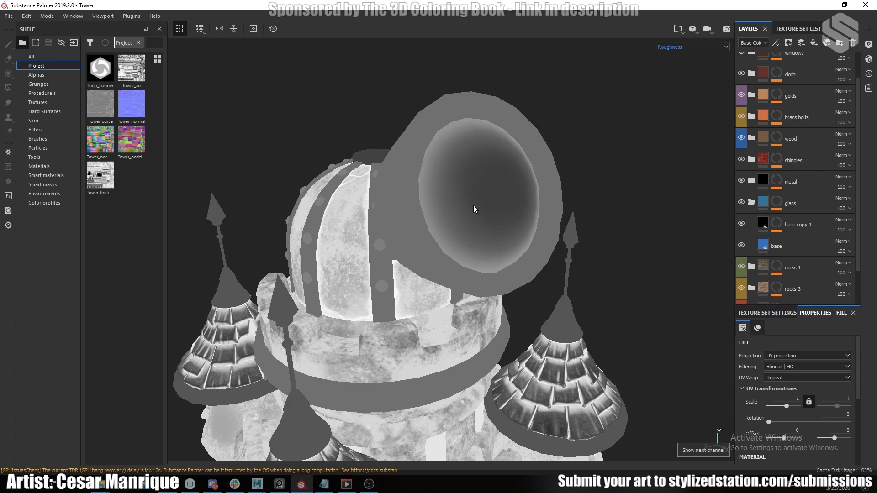
pyautogui.keyDown('alt'); pyautogui.moveTo(512, 187); pyautogui.dragTo(488, 166); pyautogui.keyUp('alt')
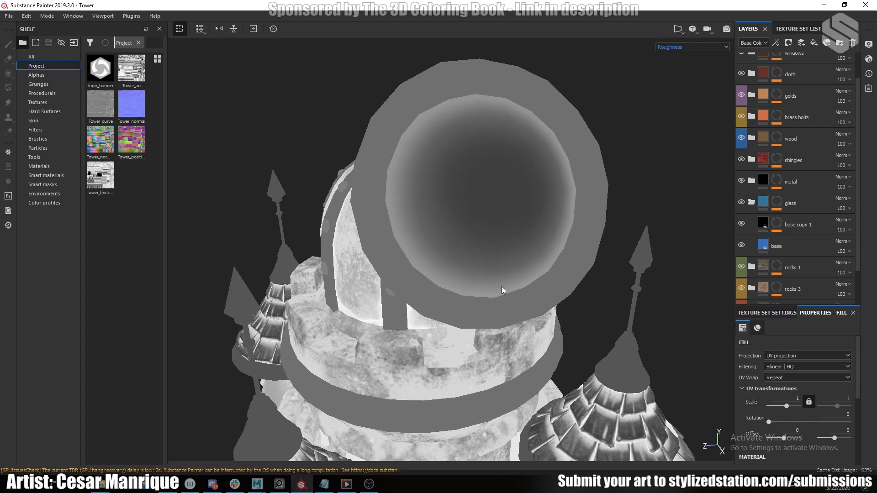
pyautogui.keyDown('alt'); pyautogui.moveTo(525, 221); pyautogui.dragTo(499, 215); pyautogui.keyUp('alt')
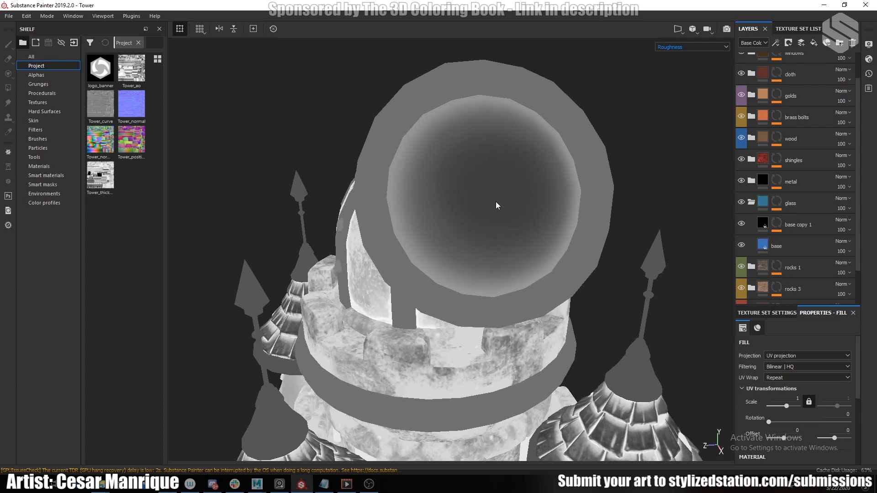
pyautogui.press('m')
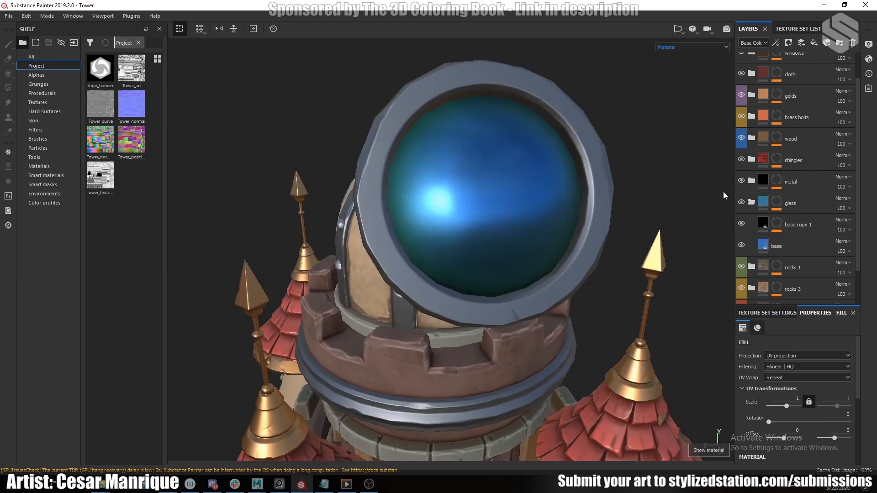
# Collapse the glass group, inspect the whole tower in the material display, and switch the viewport back to base color
pyautogui.click(751, 203)
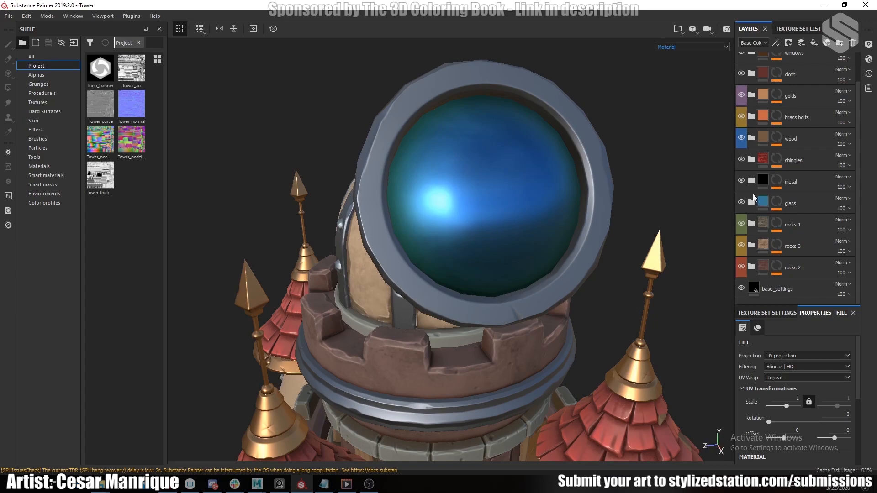
pyautogui.keyDown('alt'); pyautogui.moveTo(514, 281); pyautogui.dragTo(448, 349, button='right'); pyautogui.keyUp('alt')
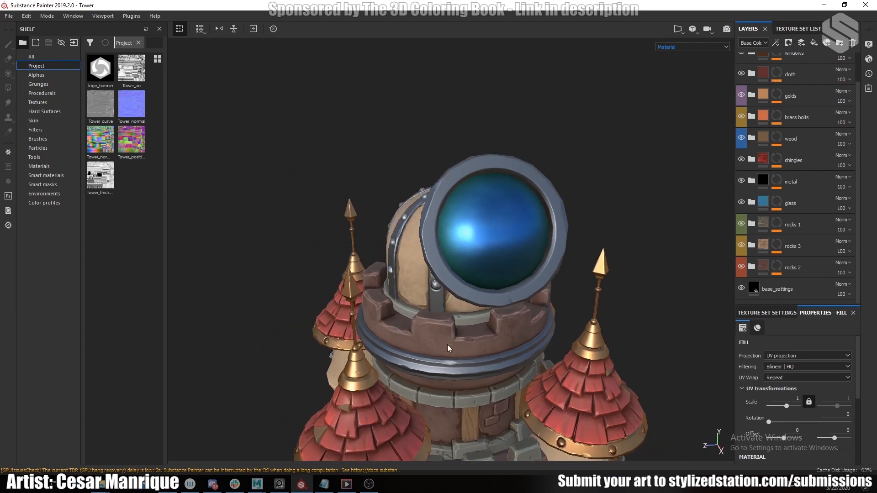
pyautogui.keyDown('alt'); pyautogui.moveTo(448, 348); pyautogui.dragTo(550, 180, button='middle'); pyautogui.keyUp('alt')
pyautogui.keyDown('alt'); pyautogui.moveTo(549, 180); pyautogui.dragTo(421, 354, button='right'); pyautogui.keyUp('alt')
pyautogui.keyDown('alt'); pyautogui.moveTo(421, 354); pyautogui.dragTo(517, 304); pyautogui.keyUp('alt')
pyautogui.press('c')
pyautogui.press('c')
pyautogui.press('c')
pyautogui.press('c')
pyautogui.press('c')
pyautogui.press('m')
pyautogui.keyDown('alt'); pyautogui.moveTo(563, 243); pyautogui.dragTo(519, 270); pyautogui.keyUp('alt')
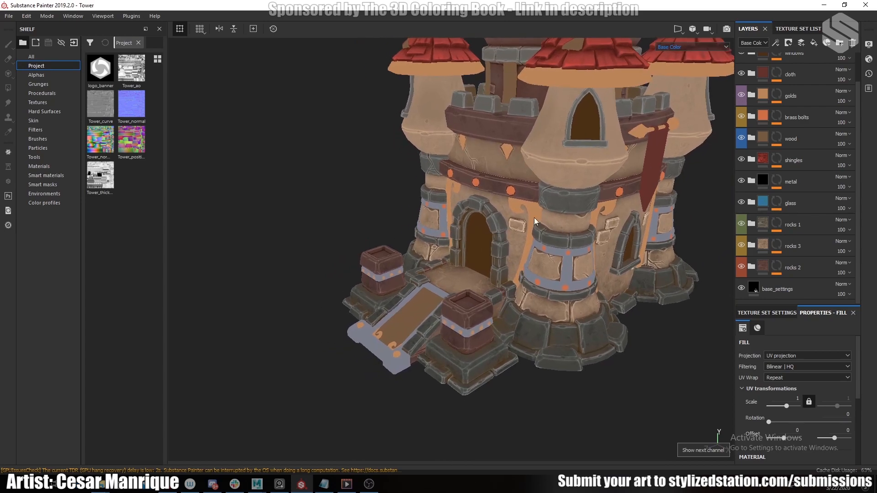
# Expand the metal group and make Fill layer 12 and Fill layer 13 visible, inspecting the entrance ramp's metal frame
pyautogui.keyDown('alt'); pyautogui.moveTo(544, 229); pyautogui.dragTo(481, 226); pyautogui.keyUp('alt')
pyautogui.keyDown('alt'); pyautogui.moveTo(524, 161); pyautogui.dragTo(555, 126, button='middle'); pyautogui.keyUp('alt')
pyautogui.keyDown('alt'); pyautogui.moveTo(554, 126); pyautogui.dragTo(605, 237, button='right'); pyautogui.keyUp('alt')
pyautogui.keyDown('alt'); pyautogui.moveTo(481, 289); pyautogui.dragTo(502, 258, button='middle'); pyautogui.keyUp('alt')
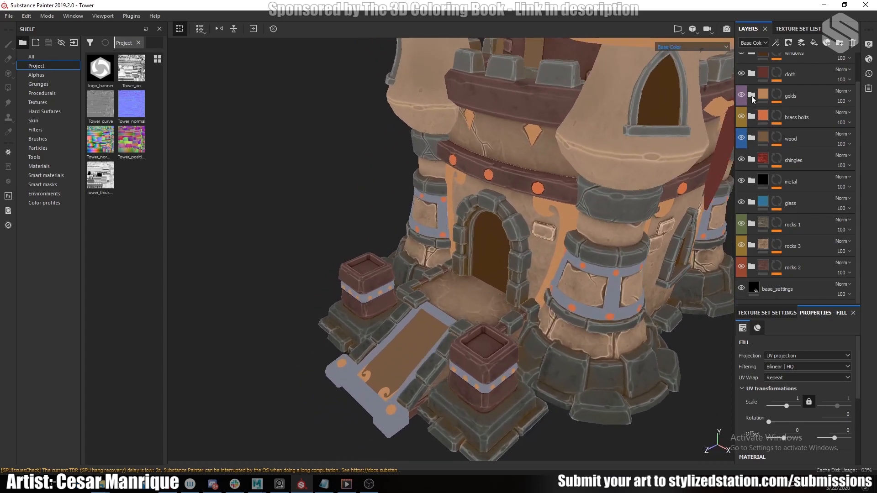
pyautogui.click(752, 180)
pyautogui.scroll(-3, 753, 260)
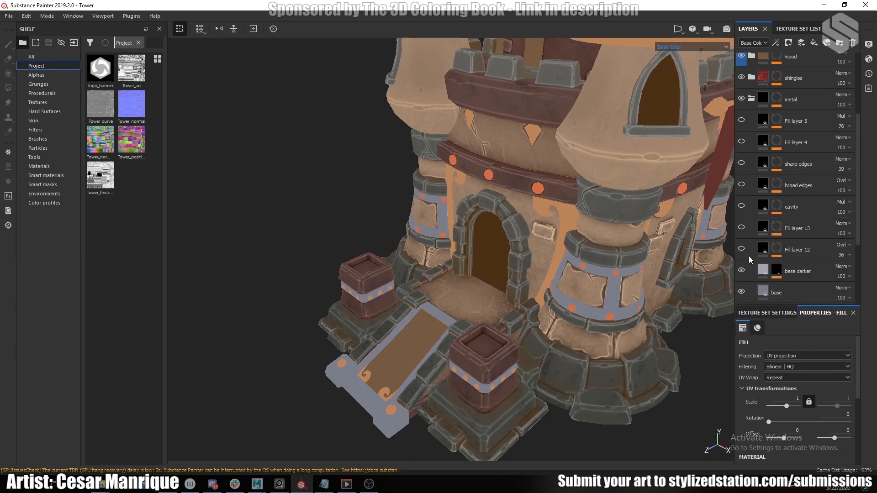
pyautogui.keyDown('alt'); pyautogui.moveTo(482, 356); pyautogui.dragTo(495, 303, button='middle'); pyautogui.keyUp('alt')
pyautogui.keyDown('alt'); pyautogui.moveTo(495, 303); pyautogui.dragTo(524, 255, button='right'); pyautogui.keyUp('alt')
pyautogui.keyDown('alt'); pyautogui.moveTo(525, 255); pyautogui.dragTo(509, 259, button='middle'); pyautogui.keyUp('alt')
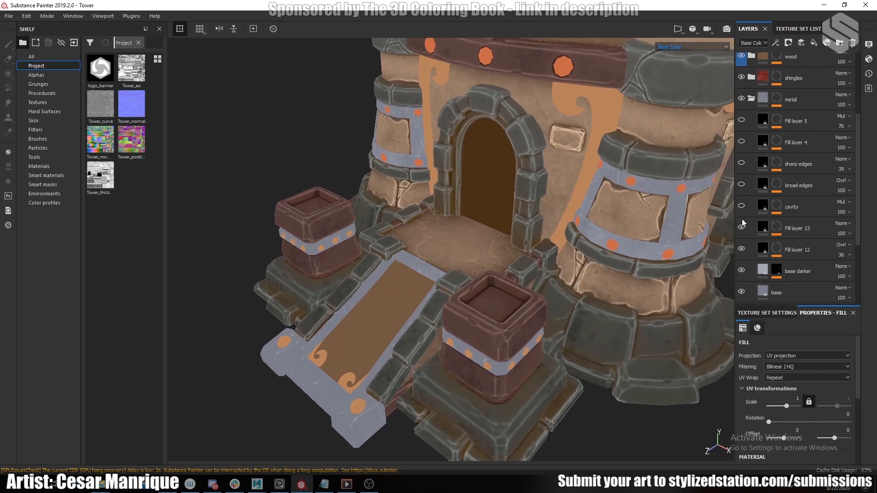
pyautogui.keyDown('alt'); pyautogui.moveTo(330, 366); pyautogui.dragTo(416, 267, button='middle'); pyautogui.keyUp('alt')
pyautogui.keyDown('alt'); pyautogui.moveTo(416, 268); pyautogui.dragTo(451, 270, button='right'); pyautogui.keyUp('alt')
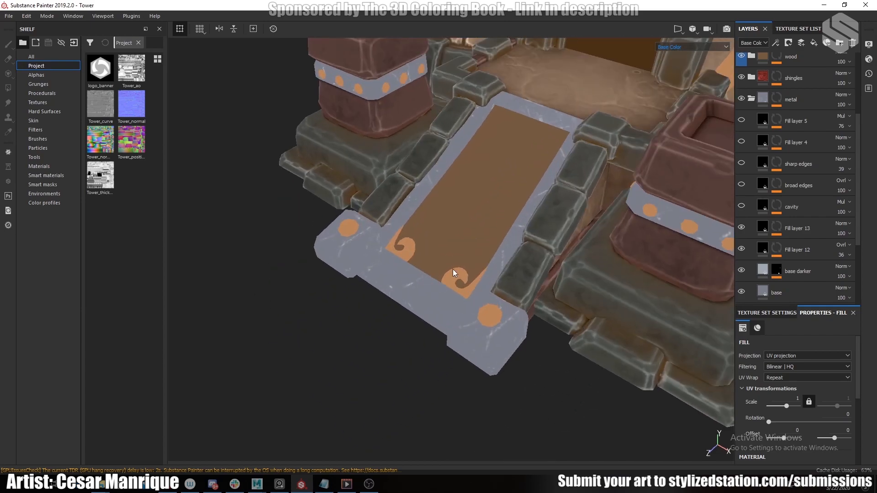
pyautogui.keyDown('alt'); pyautogui.moveTo(451, 270); pyautogui.dragTo(428, 365); pyautogui.keyUp('alt')
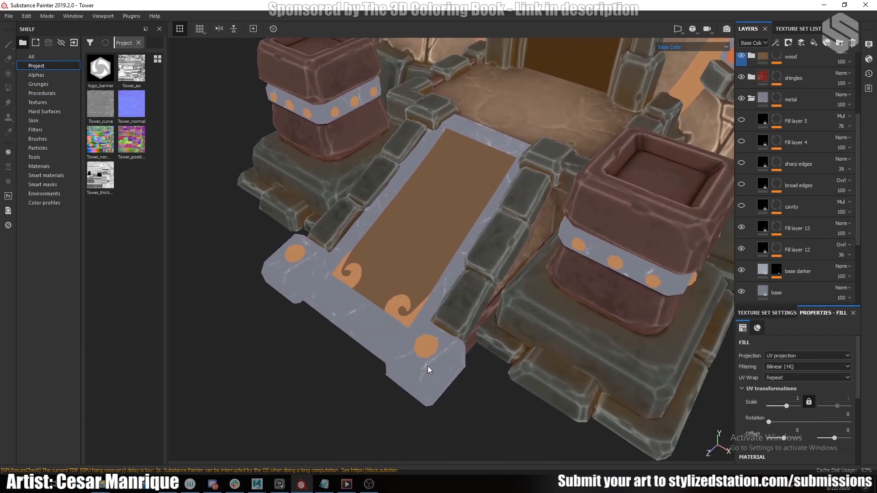
# Make the cavity, broad edges and sharp edges layers of metal visible, and inspect the ramp's metal frame
pyautogui.click(741, 206)
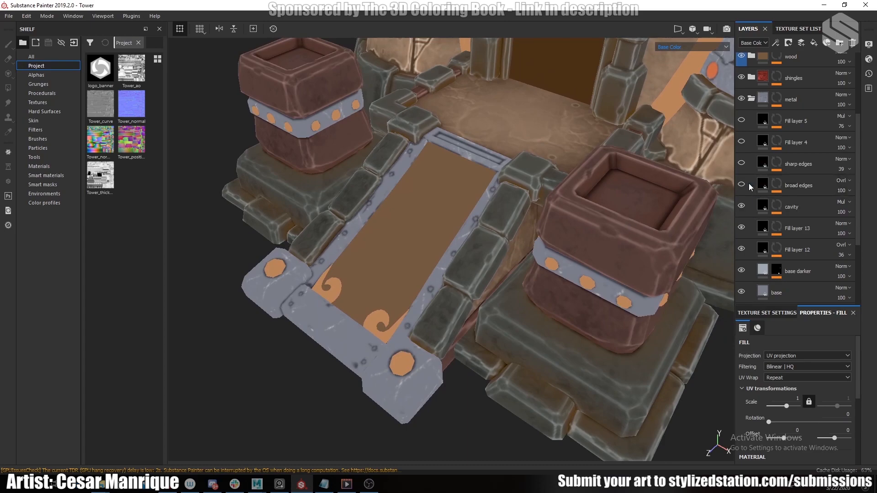
pyautogui.click(741, 184)
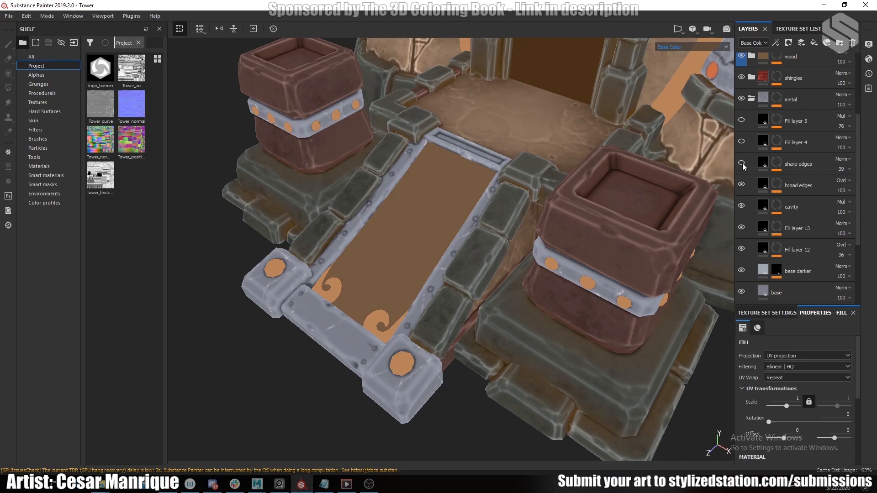
pyautogui.click(742, 163)
pyautogui.keyDown('alt'); pyautogui.moveTo(361, 256); pyautogui.dragTo(444, 237, button='middle'); pyautogui.keyUp('alt')
pyautogui.keyDown('alt'); pyautogui.moveTo(444, 237); pyautogui.dragTo(482, 242, button='right'); pyautogui.keyUp('alt')
pyautogui.keyDown('alt'); pyautogui.moveTo(482, 242); pyautogui.dragTo(381, 319, button='middle'); pyautogui.keyUp('alt')
# Make Fill layer 4 and Fill layer 5 of the metal group visible, and inspect the metal around the tower entrance
pyautogui.click(741, 141)
pyautogui.keyDown('alt'); pyautogui.moveTo(475, 311); pyautogui.dragTo(511, 242, button='right'); pyautogui.keyUp('alt')
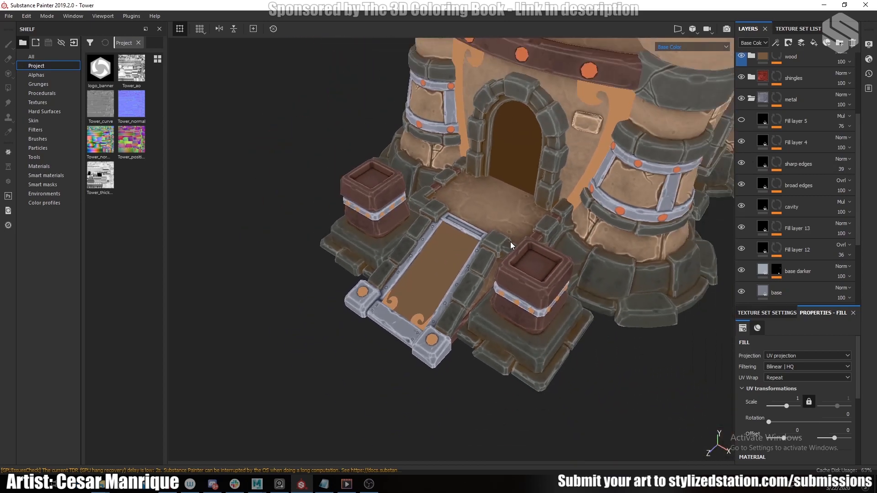
pyautogui.keyDown('alt'); pyautogui.moveTo(566, 208); pyautogui.dragTo(453, 245, button='middle'); pyautogui.keyUp('alt')
pyautogui.keyDown('alt'); pyautogui.moveTo(425, 293); pyautogui.dragTo(453, 269, button='middle'); pyautogui.keyUp('alt')
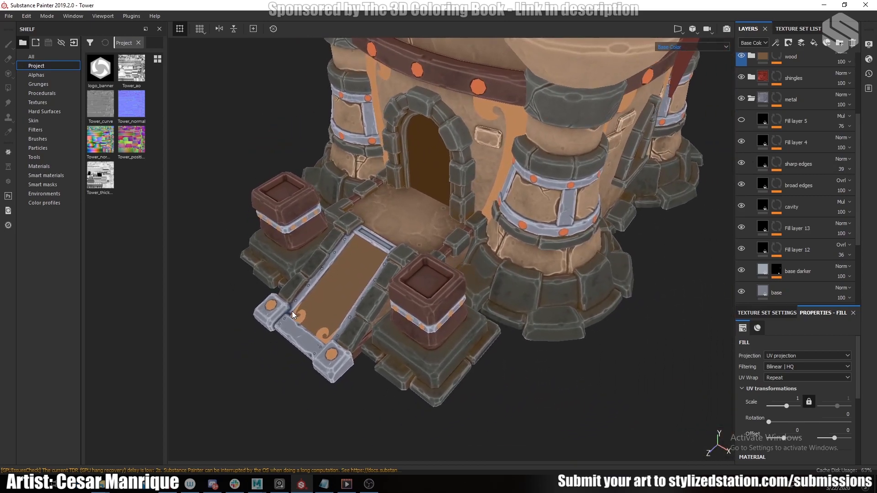
pyautogui.click(743, 120)
pyautogui.keyDown('alt'); pyautogui.moveTo(376, 309); pyautogui.dragTo(448, 256, button='middle'); pyautogui.keyUp('alt')
pyautogui.keyDown('alt'); pyautogui.moveTo(448, 256); pyautogui.dragTo(312, 273, button='right'); pyautogui.keyUp('alt')
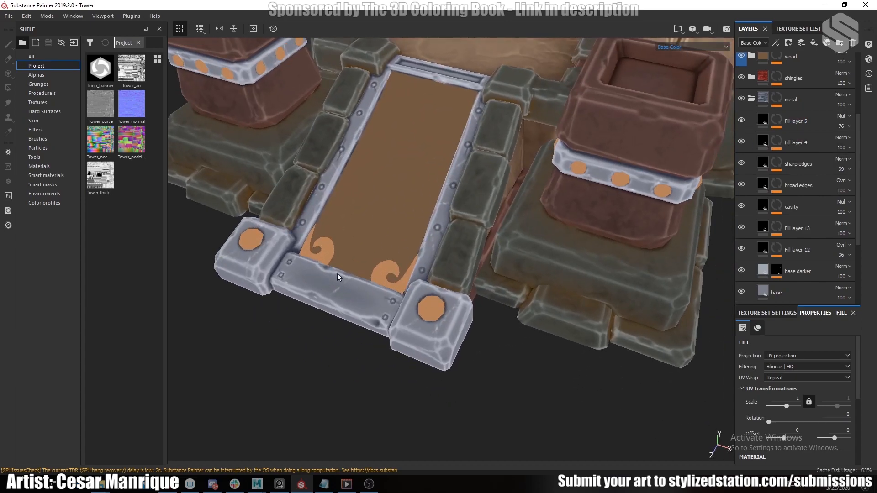
# Collapse the metal group and expand the golds group, with the small tower roofs in view
pyautogui.scroll(-3, 370, 298)
pyautogui.keyDown('alt'); pyautogui.moveTo(502, 215); pyautogui.dragTo(468, 166); pyautogui.keyUp('alt')
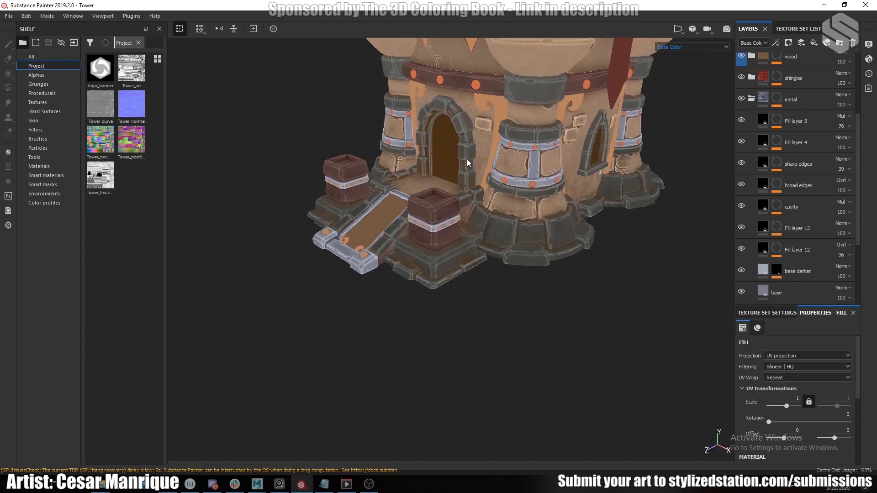
pyautogui.keyDown('alt'); pyautogui.moveTo(468, 167); pyautogui.dragTo(461, 338, button='middle'); pyautogui.keyUp('alt')
pyautogui.scroll(4, 753, 106)
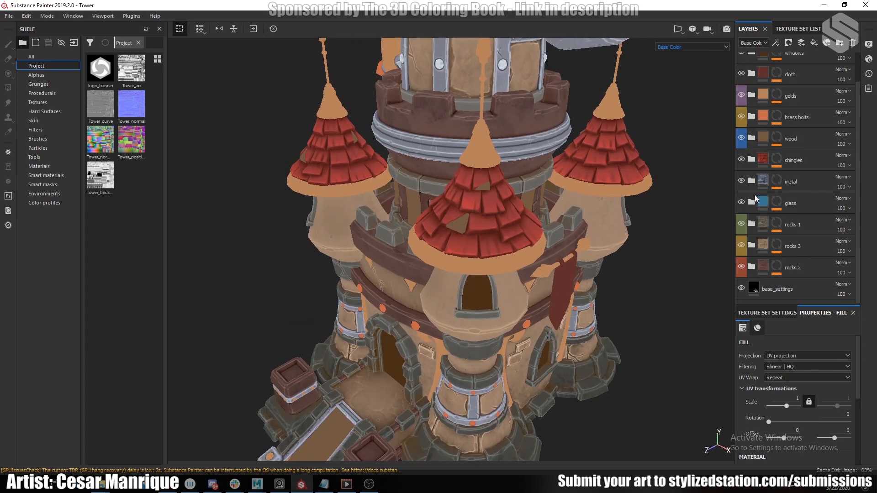
pyautogui.scroll(3, 512, 181)
pyautogui.keyDown('alt'); pyautogui.moveTo(512, 181); pyautogui.dragTo(459, 227); pyautogui.keyUp('alt')
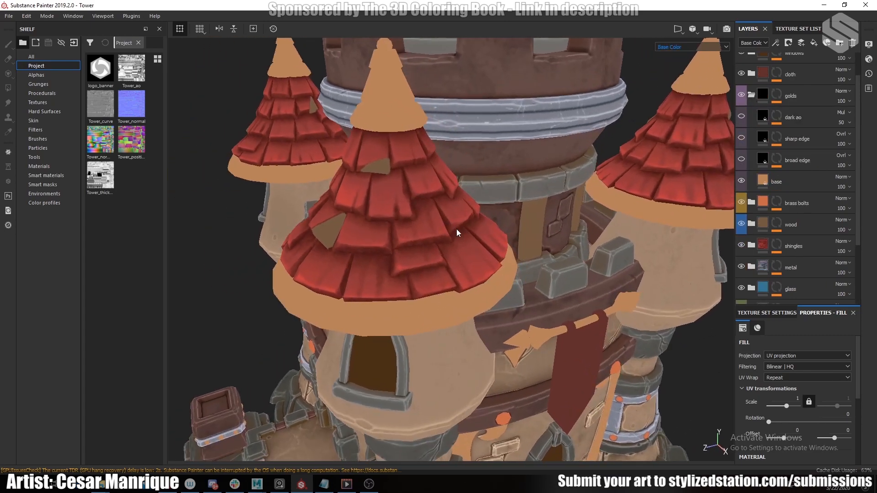
# Make the broad edge layer of golds visible, and inspect the gold trims around the roofs and banner
pyautogui.keyDown('alt'); pyautogui.moveTo(458, 227); pyautogui.dragTo(499, 203, button='middle'); pyautogui.keyUp('alt')
pyautogui.keyDown('alt'); pyautogui.moveTo(499, 204); pyautogui.dragTo(415, 158); pyautogui.keyUp('alt')
pyautogui.scroll(2, 415, 159)
pyautogui.scroll(-2, 500, 186)
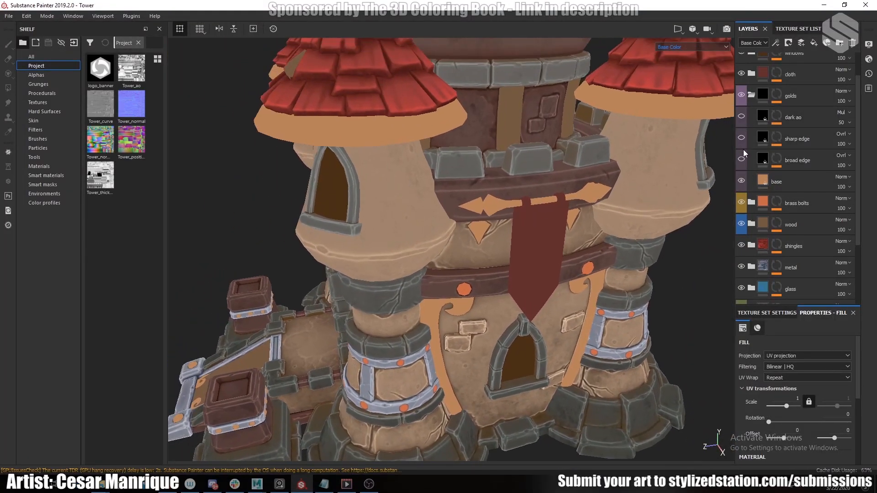
pyautogui.scroll(-2, 549, 217)
pyautogui.scroll(3, 533, 204)
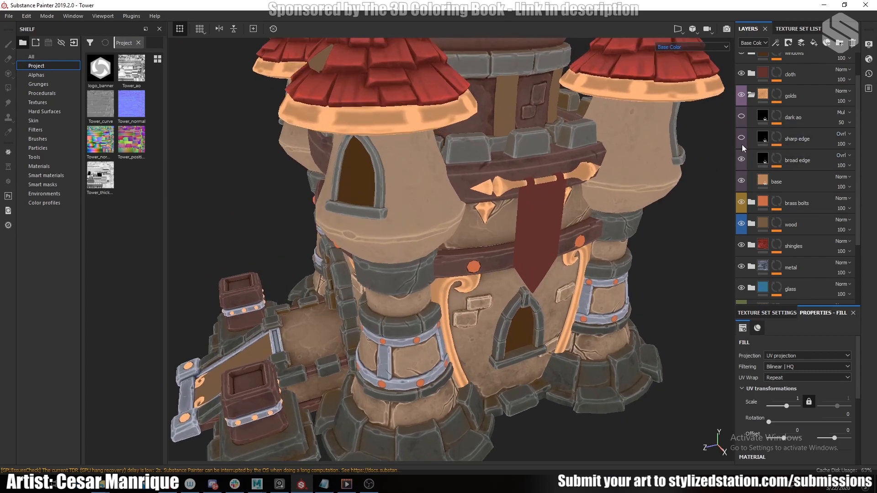
# Make the sharp edge and dark ao layers of golds visible, and inspect the gold roof trim and banner pole
pyautogui.moveTo(484, 158); pyautogui.dragTo(485, 175, button='middle')
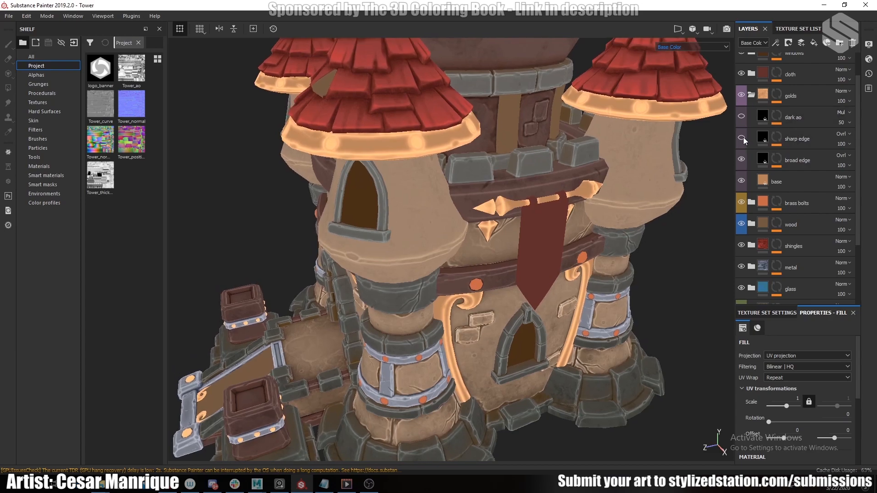
pyautogui.scroll(3, 380, 138)
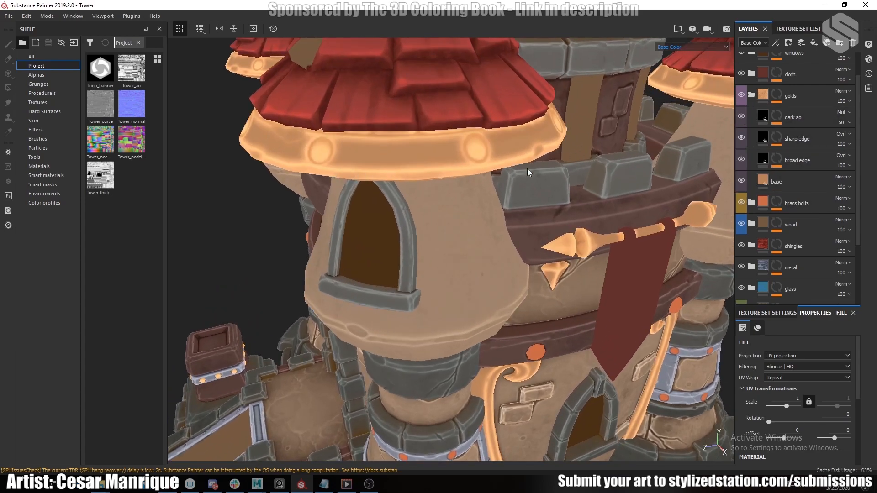
pyautogui.scroll(-3, 546, 259)
pyautogui.scroll(5, 434, 204)
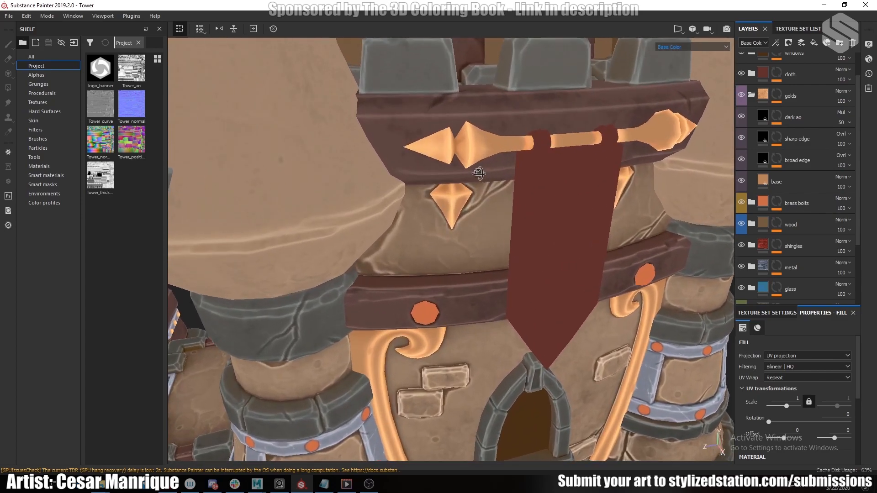
# Toggle the dark ao layer of golds off and on, and examine the curled gold ornament beside the arched window
pyautogui.click(742, 119)
pyautogui.click(742, 119)
pyautogui.keyDown('alt'); pyautogui.moveTo(481, 341); pyautogui.dragTo(513, 159, button='middle'); pyautogui.keyUp('alt')
pyautogui.keyDown('alt'); pyautogui.moveTo(512, 159); pyautogui.dragTo(472, 190, button='right'); pyautogui.keyUp('alt')
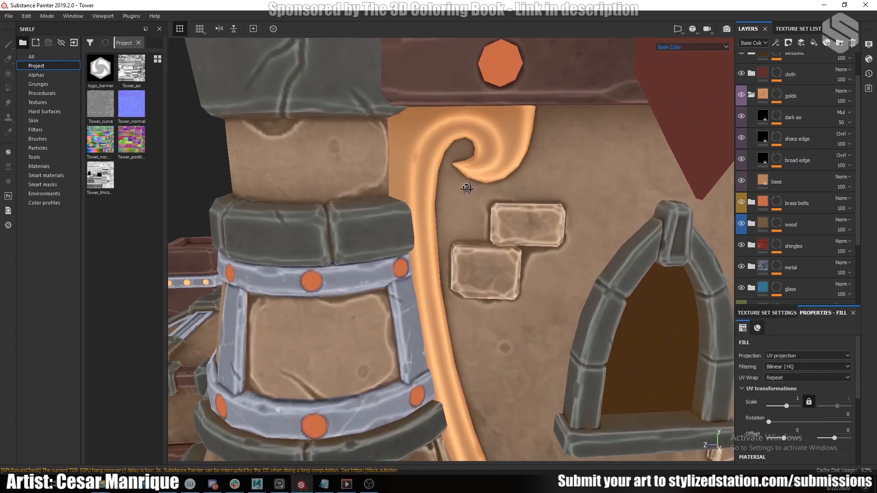
pyautogui.keyDown('alt'); pyautogui.moveTo(472, 190); pyautogui.dragTo(411, 205, button='middle'); pyautogui.keyUp('alt')
pyautogui.keyDown('alt'); pyautogui.moveTo(325, 183); pyautogui.dragTo(326, 191); pyautogui.keyUp('alt')
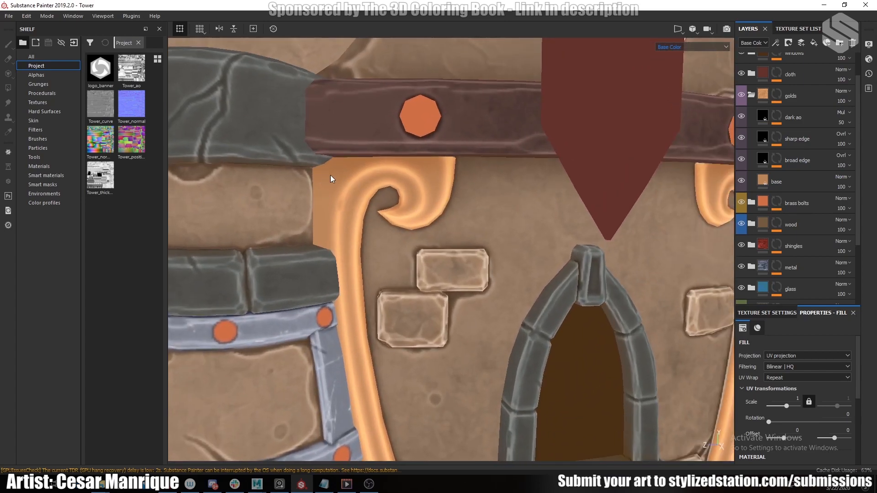
# Check the whole tower in the Metallic channel, and examine the small roofs in full material view
pyautogui.press('f')
pyautogui.press('c')
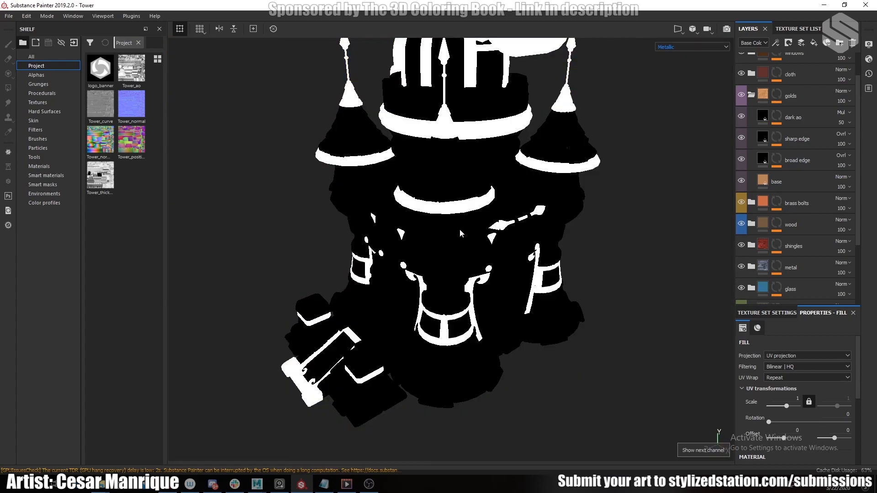
pyautogui.press('m')
pyautogui.keyDown('alt'); pyautogui.moveTo(470, 234); pyautogui.dragTo(455, 268); pyautogui.keyUp('alt')
pyautogui.scroll(10, 455, 265)
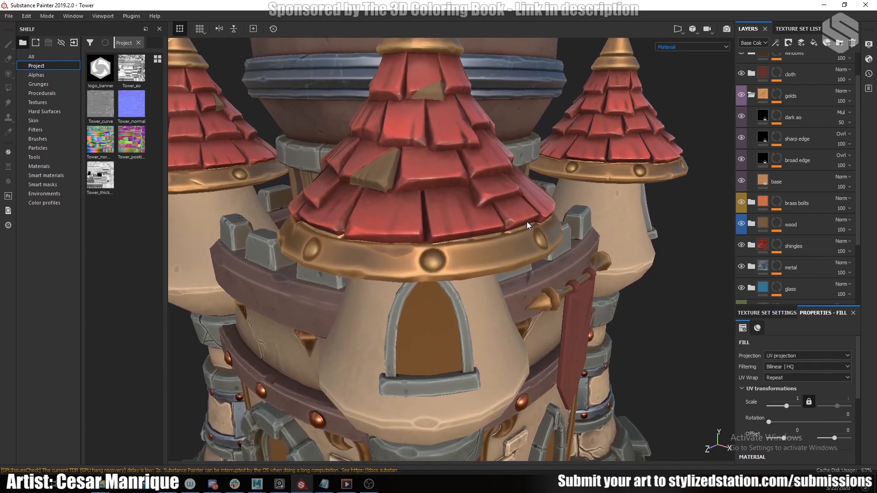
# Display the roughness channel and examine it on the small roof and its gold trim
pyautogui.press('c')
pyautogui.click(687, 48)
pyautogui.click(683, 78)
pyautogui.keyDown('alt'); pyautogui.moveTo(428, 324); pyautogui.dragTo(454, 277); pyautogui.keyUp('alt')
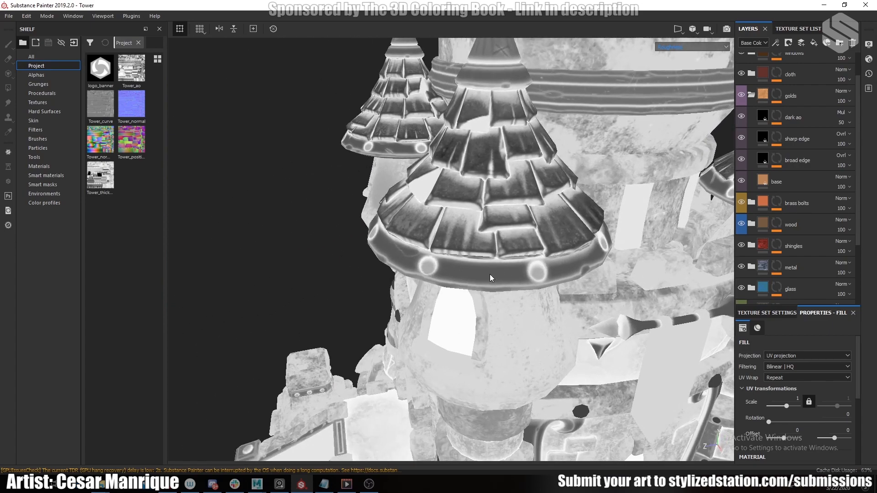
# Return to the full material view and examine the gold trim with its round studs under the red shingles
pyautogui.press('m')
pyautogui.keyDown('alt'); pyautogui.moveTo(464, 286); pyautogui.dragTo(437, 269); pyautogui.keyUp('alt')
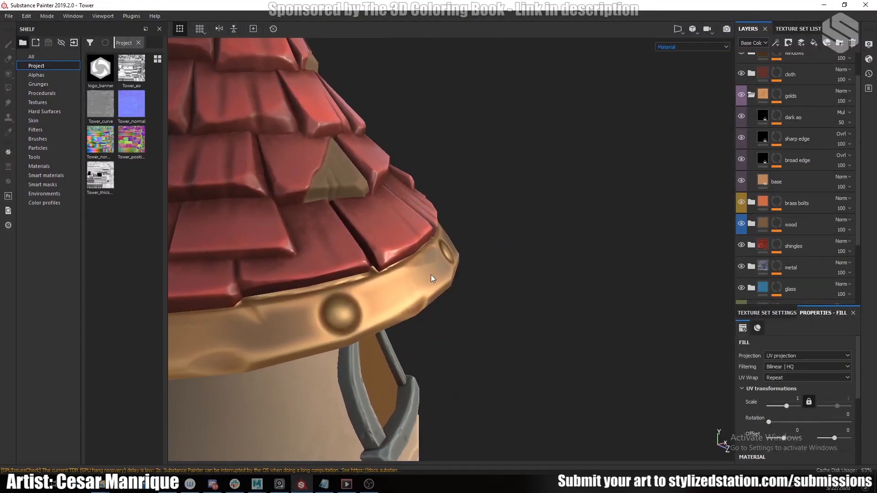
pyautogui.keyDown('alt'); pyautogui.moveTo(410, 259); pyautogui.dragTo(487, 290, button='right'); pyautogui.keyUp('alt')
pyautogui.keyDown('alt'); pyautogui.moveTo(487, 289); pyautogui.dragTo(428, 304); pyautogui.keyUp('alt')
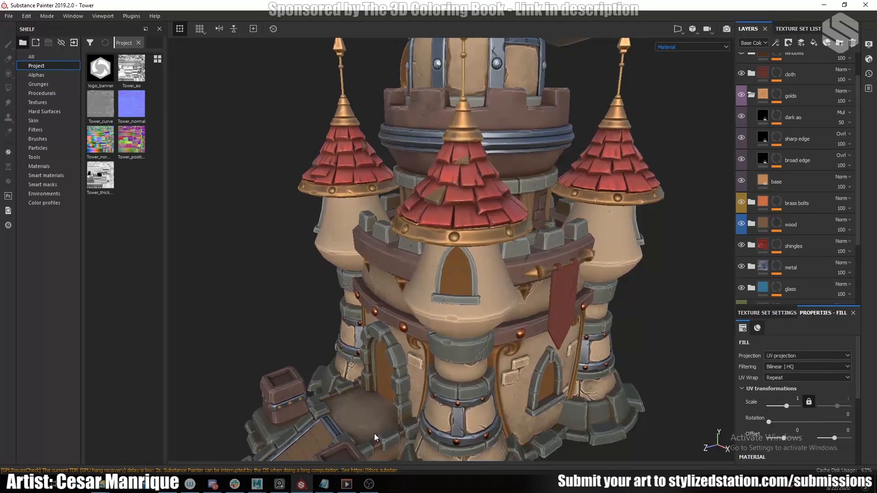
# Switch to the reference image viewer to examine the castle's gold roof cap, and return to Substance Painter
pyautogui.click(279, 483)
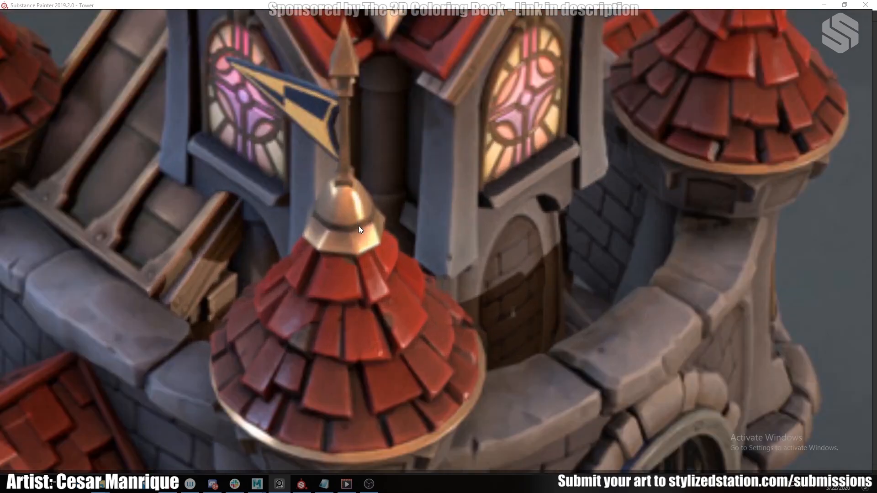
pyautogui.hotkey('alt', 'Tab')
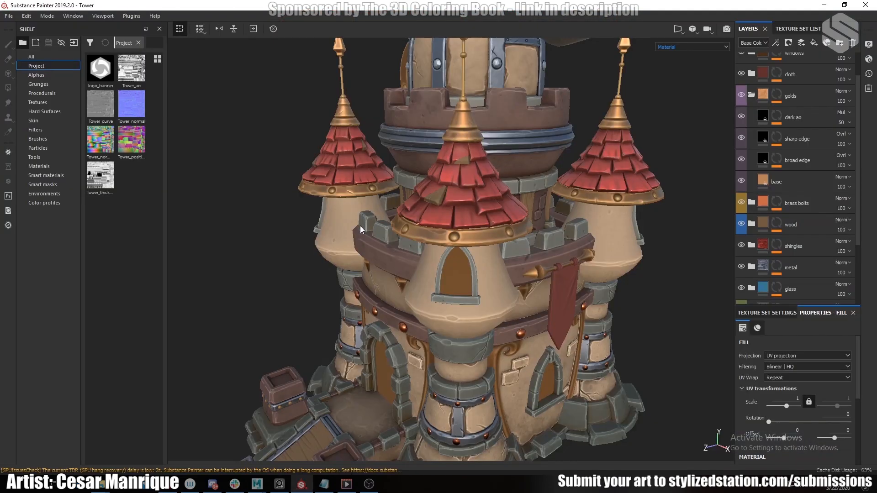
pyautogui.moveTo(508, 205)
pyautogui.keyDown('alt'); pyautogui.mouseDown()
pyautogui.moveTo(468, 200)
pyautogui.moveTo(467, 211)
pyautogui.mouseUp(); pyautogui.keyUp('alt')
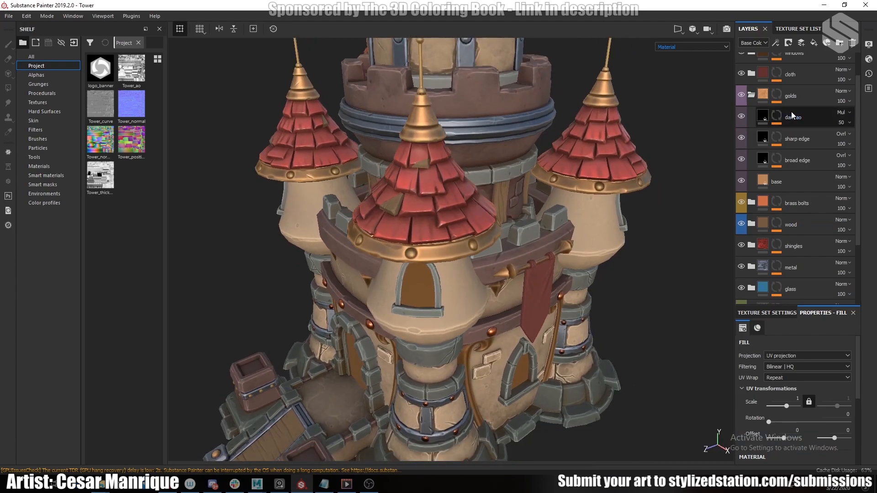
# Collapse the golds group and expand the cloth group, with the tower's banner in view
pyautogui.click(751, 97)
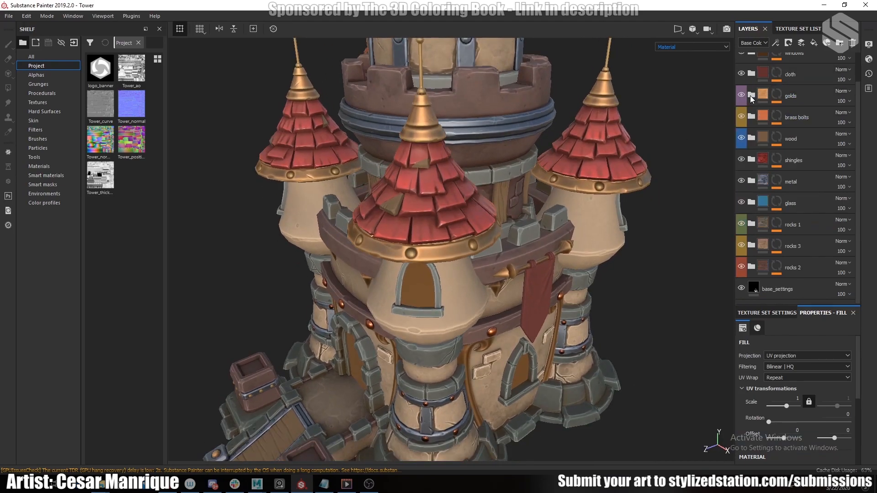
pyautogui.click(752, 73)
pyautogui.scroll(1, 750, 119)
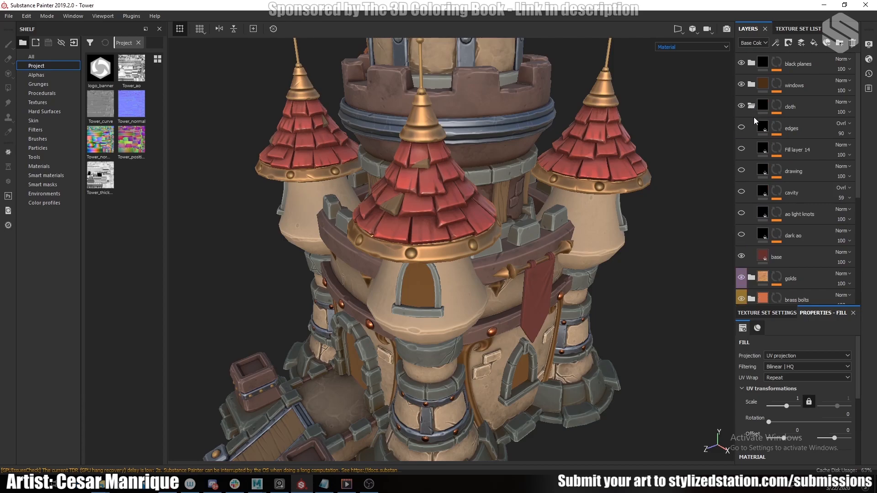
pyautogui.keyDown('alt'); pyautogui.moveTo(485, 303); pyautogui.dragTo(434, 198); pyautogui.keyUp('alt')
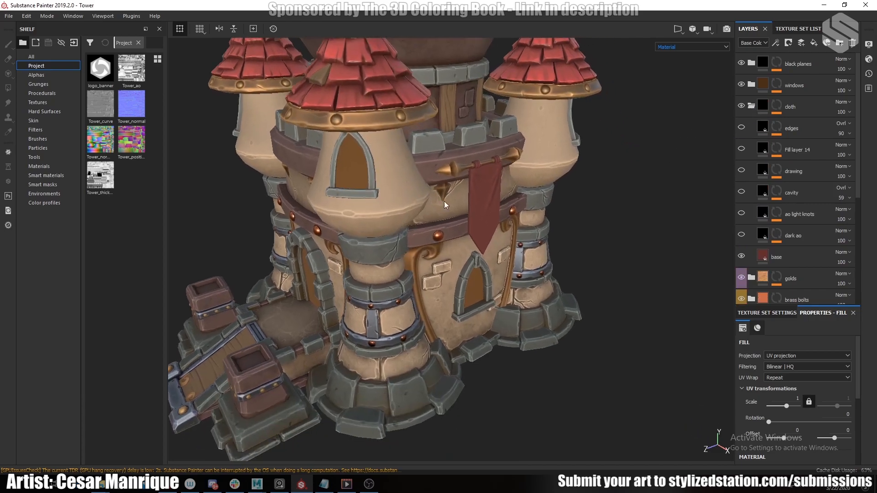
# Cycle the displayed channels to Base Color on a close view of the cloth banner
pyautogui.scroll(5, 497, 209)
pyautogui.press('c')
pyautogui.scroll(-3, 412, 194)
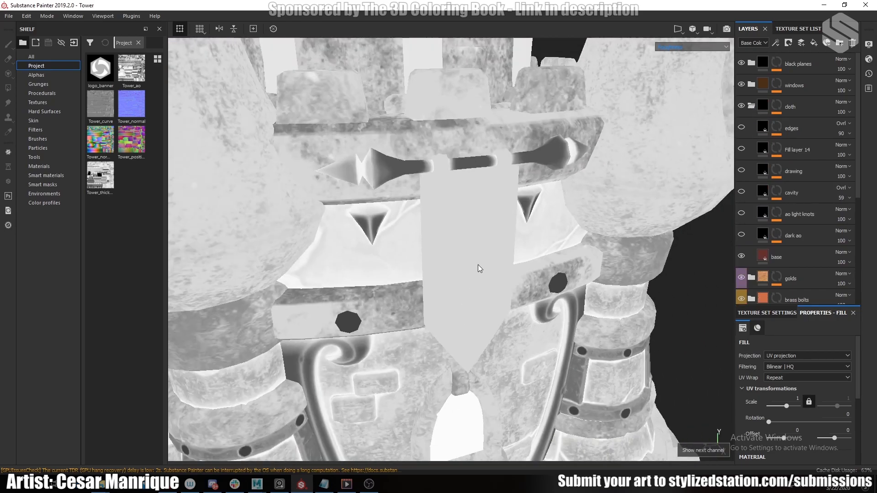
pyautogui.press('c')
pyautogui.press('c')
pyautogui.press('c')
pyautogui.press('c')
pyautogui.press('c')
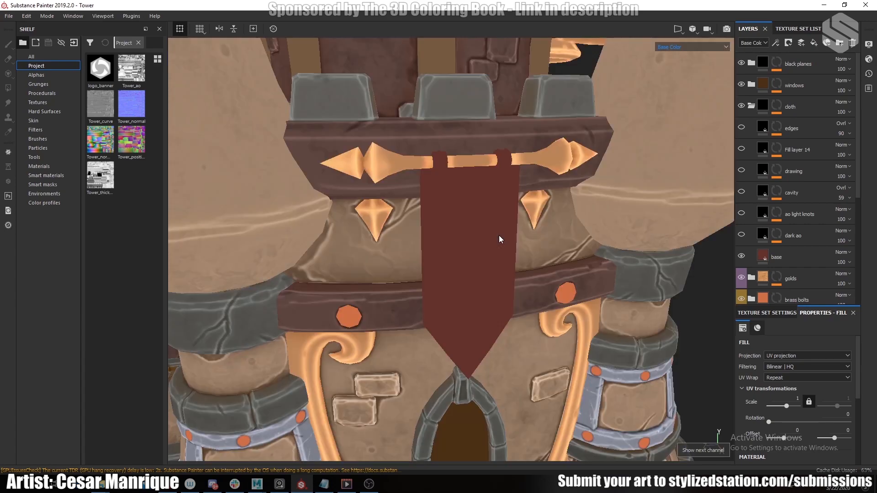
# Make the dark ao layer of the cloth group visible, and inspect the banner from the front
pyautogui.keyDown('alt'); pyautogui.moveTo(499, 236); pyautogui.dragTo(509, 251, button='right'); pyautogui.keyUp('alt')
pyautogui.keyDown('alt'); pyautogui.moveTo(509, 251); pyautogui.dragTo(454, 242); pyautogui.keyUp('alt')
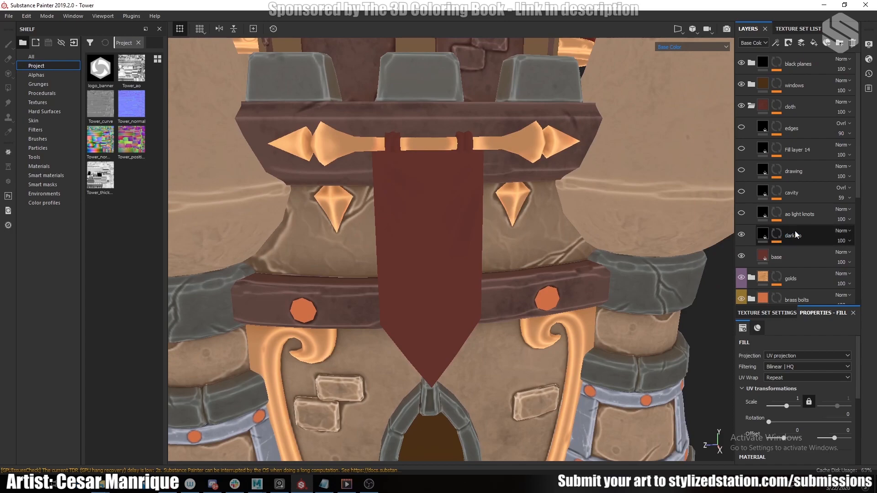
pyautogui.keyDown('alt'); pyautogui.moveTo(470, 219); pyautogui.dragTo(466, 204, button='right'); pyautogui.keyUp('alt')
pyautogui.keyDown('alt'); pyautogui.moveTo(466, 204); pyautogui.dragTo(450, 214); pyautogui.keyUp('alt')
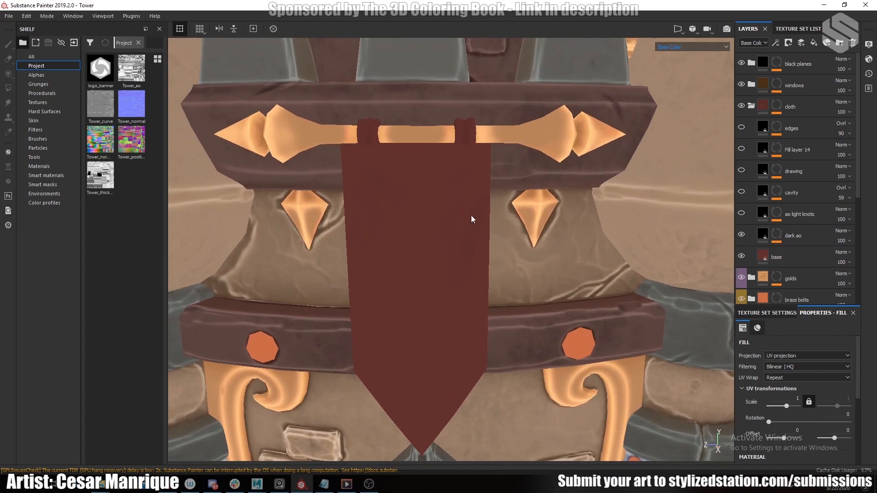
# Make the ao light knots and cavity layers of cloth visible, and inspect the banner's knots and upper cloth
pyautogui.click(740, 213)
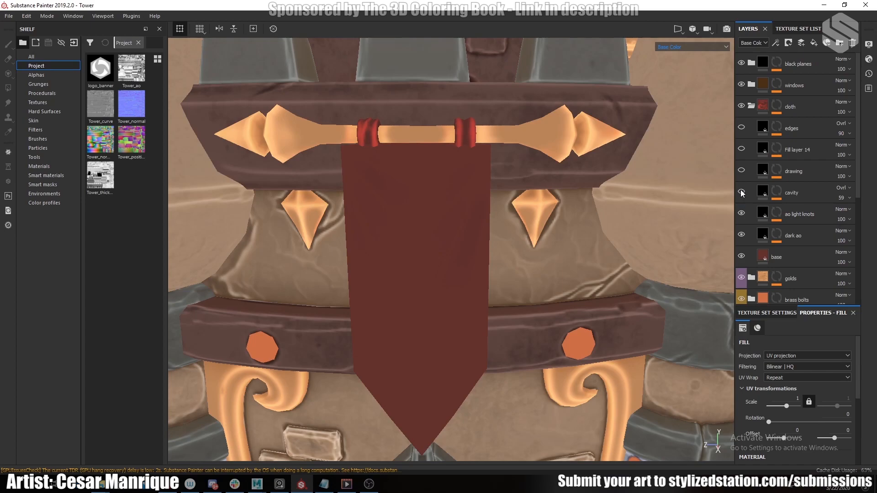
pyautogui.click(741, 191)
pyautogui.keyDown('alt'); pyautogui.moveTo(401, 233); pyautogui.dragTo(439, 224, button='middle'); pyautogui.keyUp('alt')
pyautogui.keyDown('alt'); pyautogui.moveTo(438, 223); pyautogui.dragTo(491, 214, button='right'); pyautogui.keyUp('alt')
pyautogui.moveTo(490, 214)
pyautogui.keyDown('alt'); pyautogui.mouseDown()
pyautogui.moveTo(456, 221)
pyautogui.moveTo(497, 222)
pyautogui.mouseUp(); pyautogui.keyUp('alt')
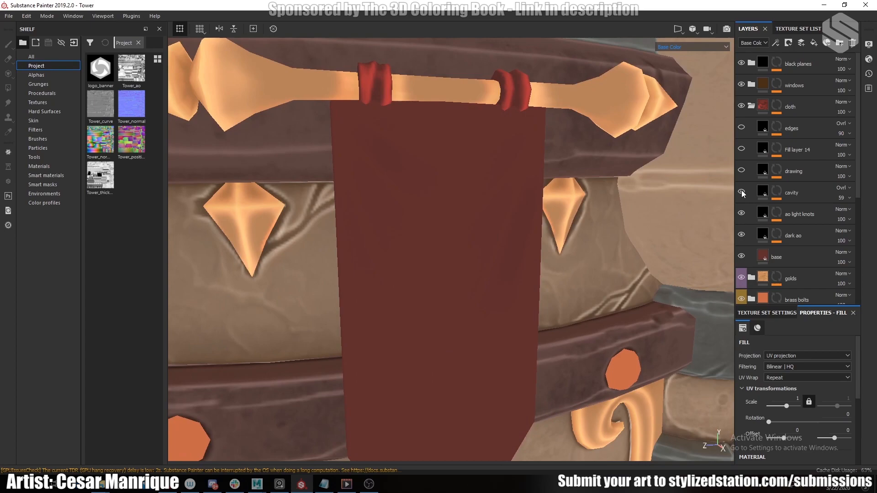
# Compare the banner's folds in full material view and in the Base Color channel
pyautogui.press('m')
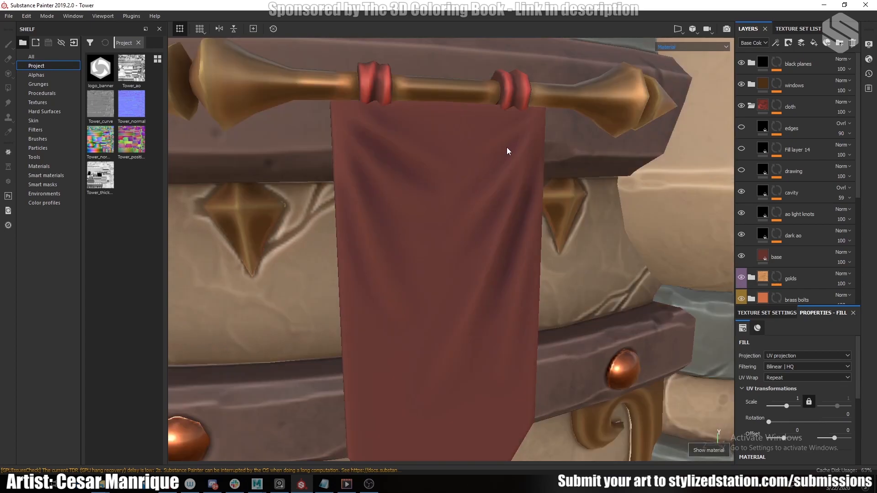
pyautogui.keyDown('alt'); pyautogui.moveTo(506, 148); pyautogui.dragTo(464, 183); pyautogui.keyUp('alt')
pyautogui.keyDown('shift'); pyautogui.moveTo(464, 183); pyautogui.dragTo(559, 171, button='right'); pyautogui.keyUp('shift')
pyautogui.press('c')
pyautogui.keyDown('alt'); pyautogui.moveTo(430, 229); pyautogui.dragTo(452, 221); pyautogui.keyUp('alt')
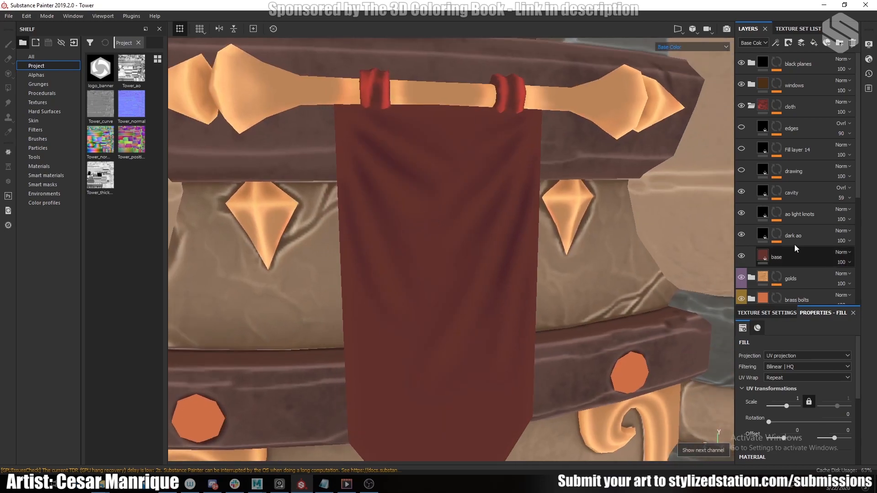
# Toggle the cavity layer of cloth off and on, and examine the shading of the banner's folds
pyautogui.click(742, 192)
pyautogui.click(742, 192)
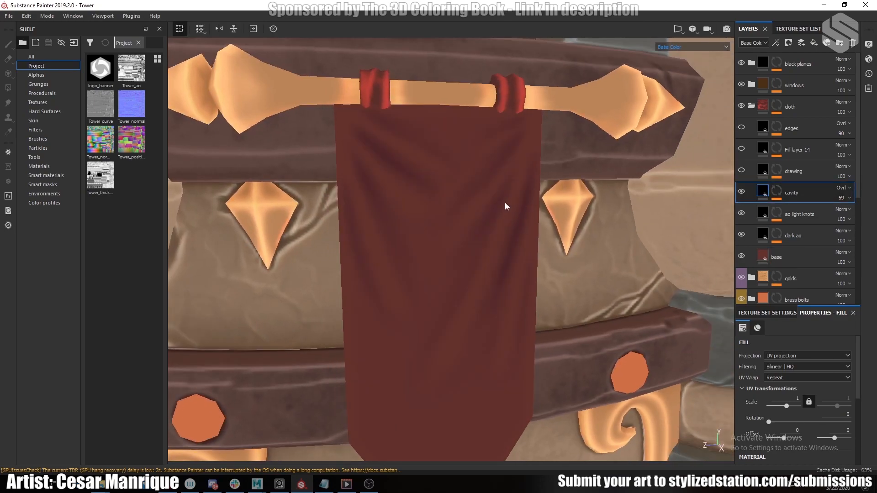
pyautogui.scroll(4, 505, 203)
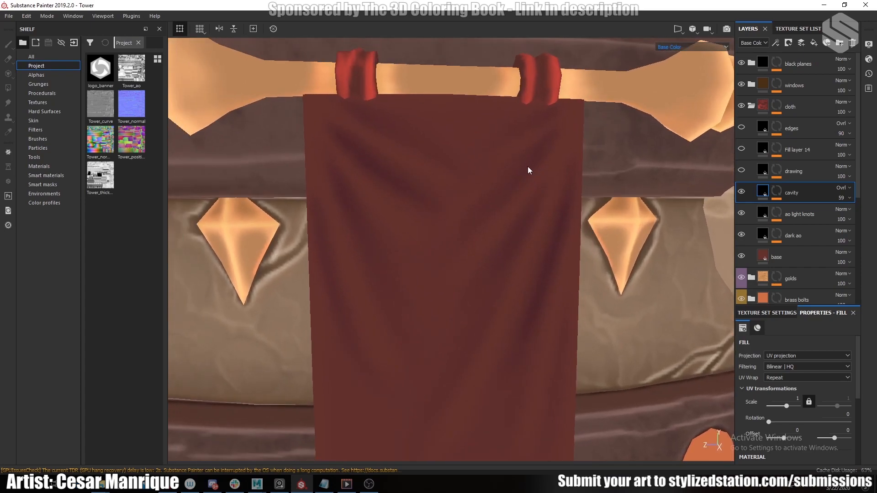
pyautogui.scroll(-3, 511, 182)
pyautogui.keyDown('alt'); pyautogui.moveTo(511, 183); pyautogui.dragTo(488, 232); pyautogui.keyUp('alt')
pyautogui.scroll(2, 488, 231)
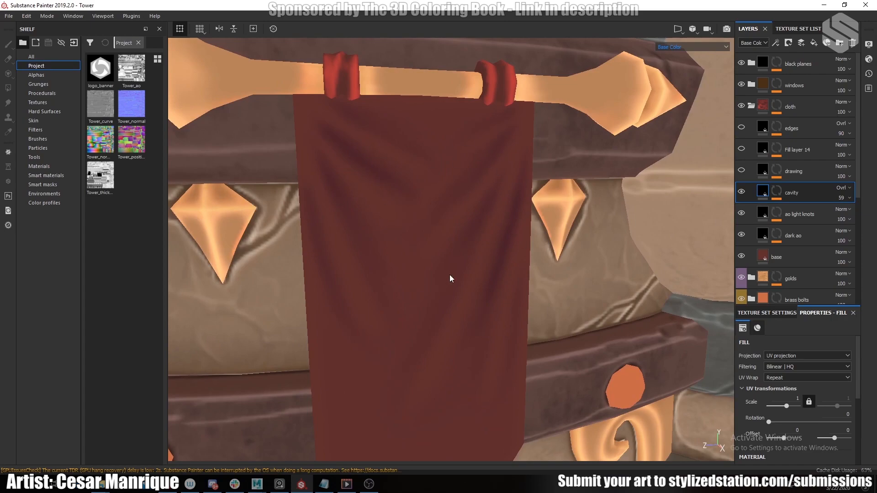
# Make the drawing layer of cloth visible, and inspect the banner's golden border in full material view
pyautogui.scroll(-4, 371, 223)
pyautogui.keyDown('alt'); pyautogui.moveTo(434, 254); pyautogui.dragTo(471, 227, button='middle'); pyautogui.keyUp('alt')
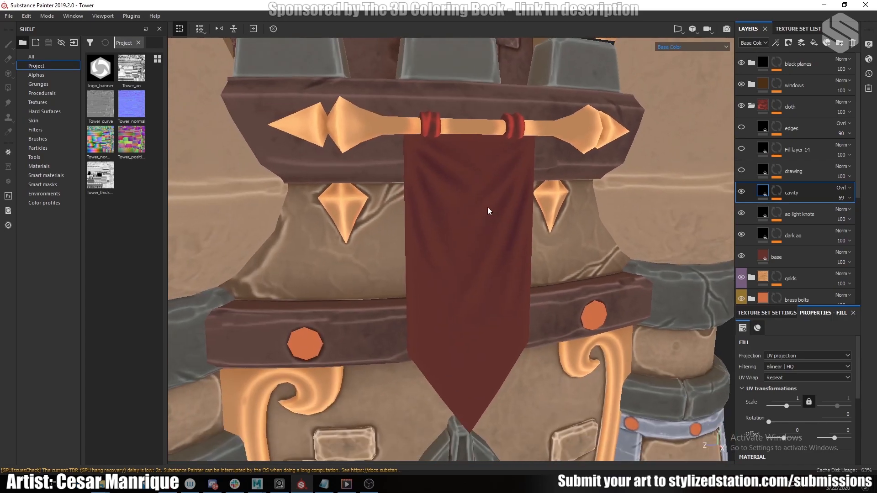
pyautogui.keyDown('alt'); pyautogui.moveTo(484, 217); pyautogui.dragTo(457, 231); pyautogui.keyUp('alt')
pyautogui.scroll(2, 466, 236)
pyautogui.click(742, 170)
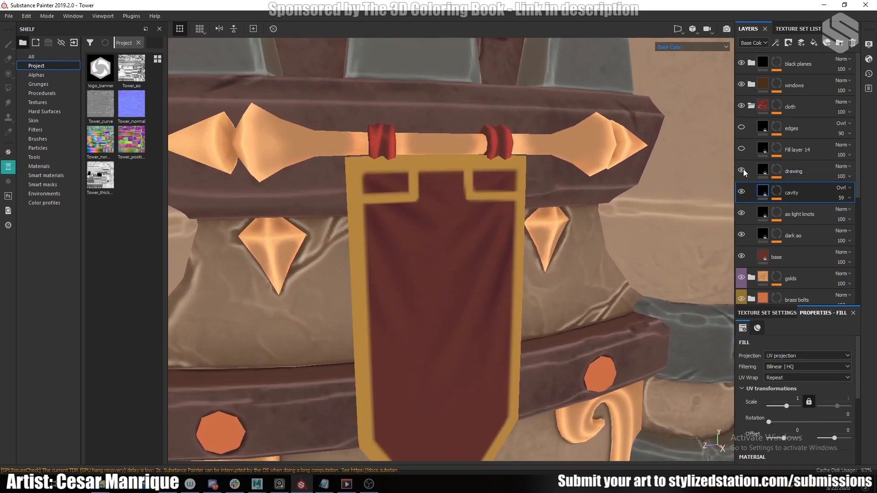
pyautogui.keyDown('alt'); pyautogui.moveTo(477, 235); pyautogui.dragTo(664, 181); pyautogui.keyUp('alt')
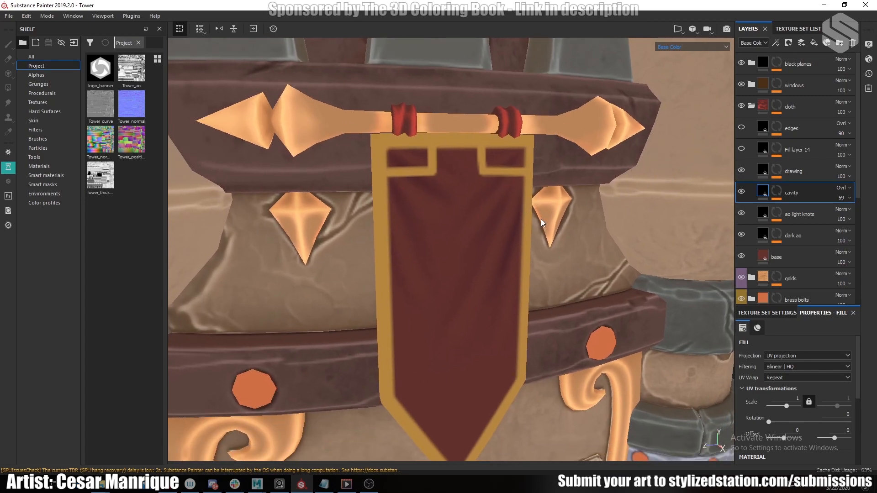
pyautogui.press('m')
pyautogui.keyDown('alt'); pyautogui.moveTo(537, 223); pyautogui.dragTo(507, 201); pyautogui.keyUp('alt')
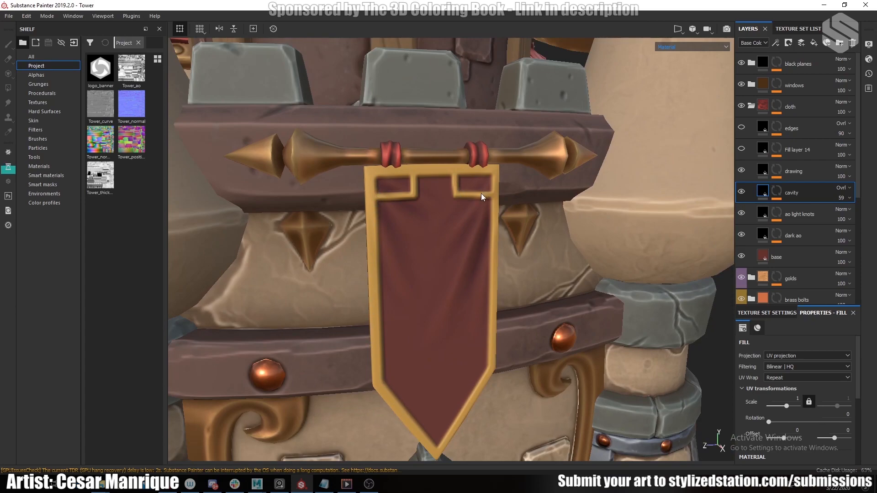
# Make Fill layer 14 of cloth visible, inspect the banner's emblem, and save the project
pyautogui.click(741, 149)
pyautogui.keyDown('alt'); pyautogui.moveTo(454, 277); pyautogui.dragTo(477, 297); pyautogui.keyUp('alt')
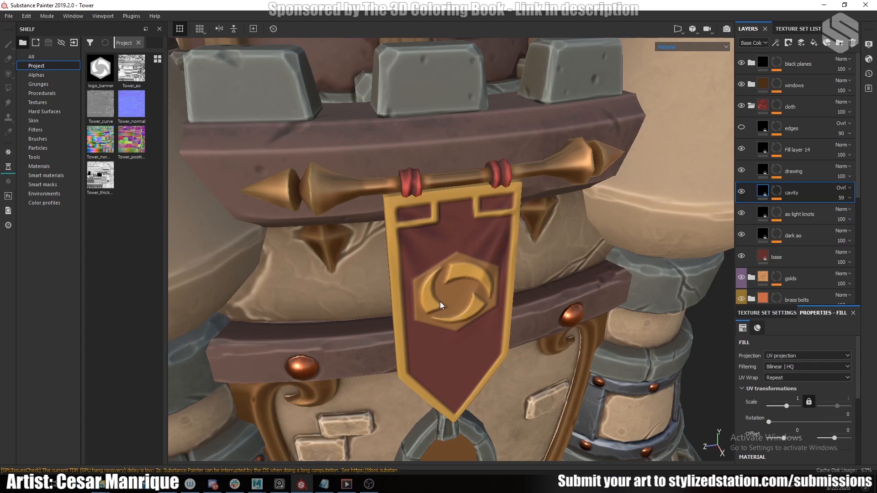
pyautogui.hotkey('ctrl', 's')
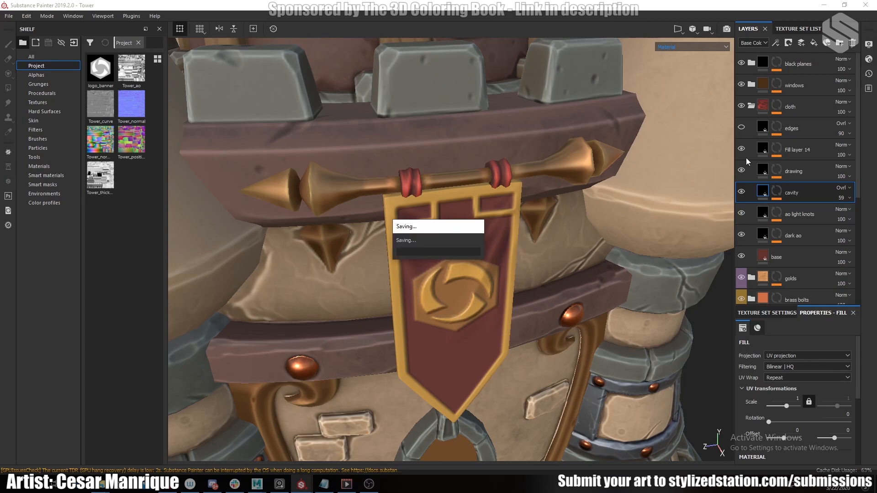
# Make the edges layer of cloth visible, and inspect the banner's folds, border and emblem
pyautogui.click(742, 126)
pyautogui.keyDown('alt'); pyautogui.moveTo(520, 311); pyautogui.dragTo(517, 228); pyautogui.keyUp('alt')
pyautogui.keyDown('alt'); pyautogui.moveTo(517, 228); pyautogui.dragTo(508, 249, button='middle'); pyautogui.keyUp('alt')
pyautogui.keyDown('alt'); pyautogui.moveTo(508, 250); pyautogui.dragTo(475, 263); pyautogui.keyUp('alt')
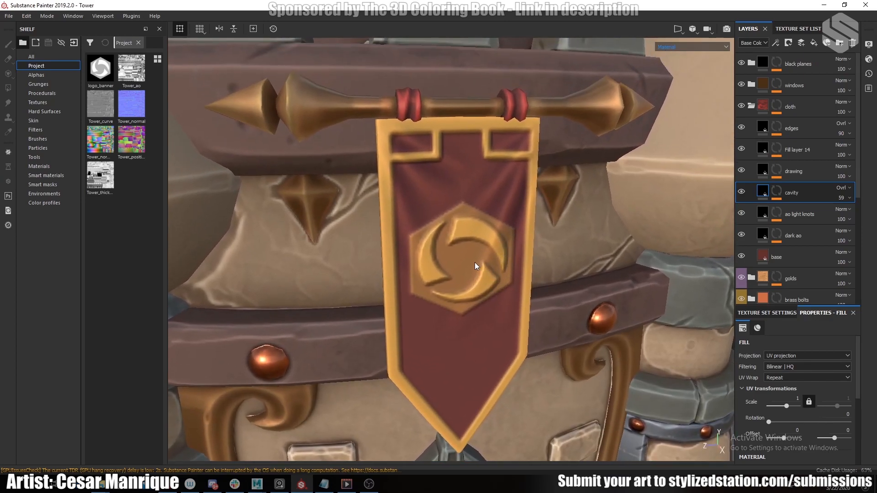
# Compare the banner with the edges layer off and on in the Base Color channel
pyautogui.press('c')
pyautogui.click(741, 128)
pyautogui.click(741, 127)
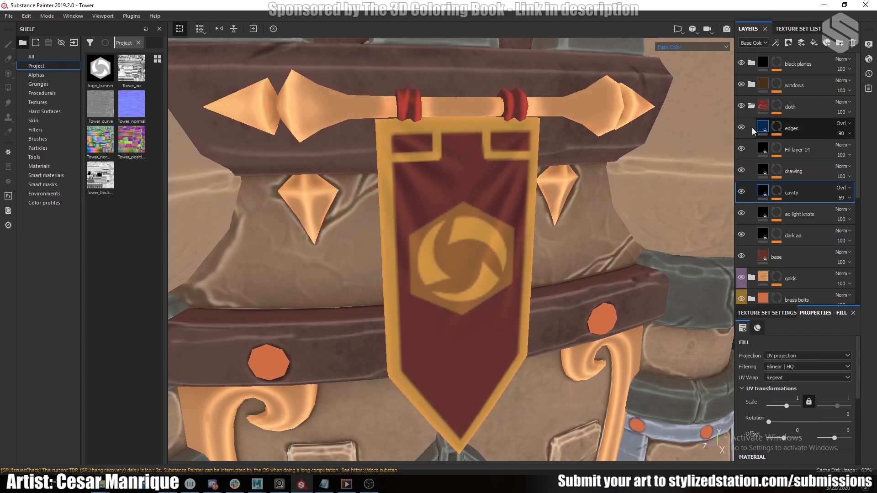
# Select the edges layer of cloth and examine its enabled channels, base color and roughness
pyautogui.keyDown('alt'); pyautogui.moveTo(514, 211); pyautogui.dragTo(630, 156, button='right'); pyautogui.keyUp('alt')
pyautogui.click(797, 130)
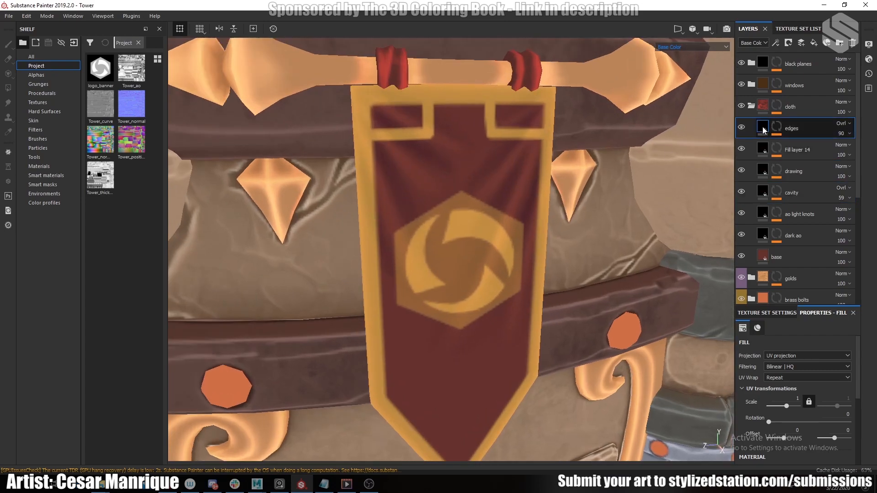
pyautogui.click(798, 29)
pyautogui.click(745, 28)
pyautogui.scroll(-5, 800, 365)
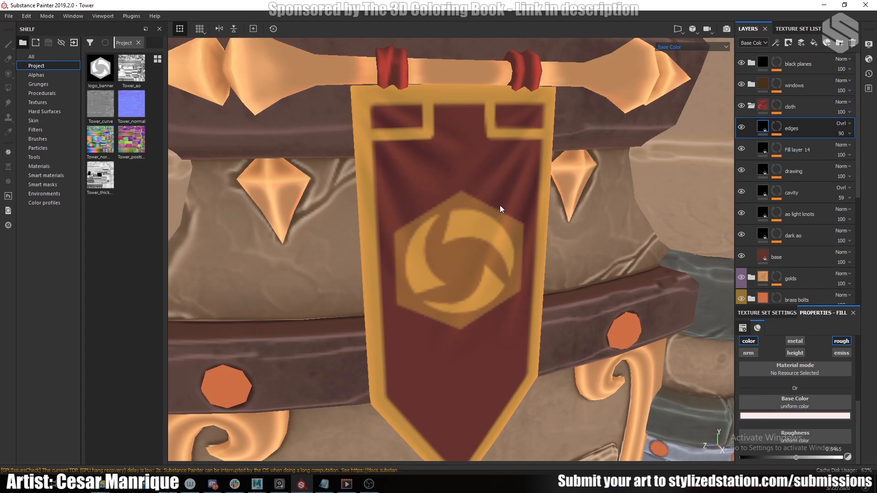
# Focus on the arched window below the banner and expand the windows layer group
pyautogui.keyDown('alt'); pyautogui.moveTo(509, 199); pyautogui.dragTo(512, 211, button='middle'); pyautogui.keyUp('alt')
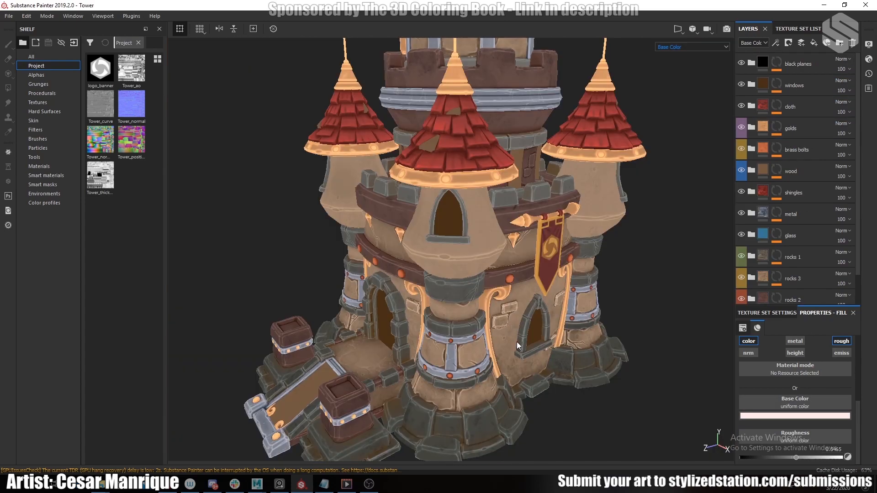
pyautogui.keyDown('alt'); pyautogui.moveTo(542, 372); pyautogui.dragTo(459, 292, button='middle'); pyautogui.keyUp('alt')
pyautogui.keyDown('alt'); pyautogui.moveTo(458, 292); pyautogui.dragTo(495, 235, button='right'); pyautogui.keyUp('alt')
pyautogui.keyDown('alt'); pyautogui.moveTo(495, 235); pyautogui.dragTo(439, 224); pyautogui.keyUp('alt')
pyautogui.keyDown('alt'); pyautogui.moveTo(439, 224); pyautogui.dragTo(483, 284, button='middle'); pyautogui.keyUp('alt')
pyautogui.keyDown('alt'); pyautogui.moveTo(483, 284); pyautogui.dragTo(487, 256, button='right'); pyautogui.keyUp('alt')
pyautogui.keyDown('alt'); pyautogui.moveTo(488, 257); pyautogui.dragTo(464, 258); pyautogui.keyUp('alt')
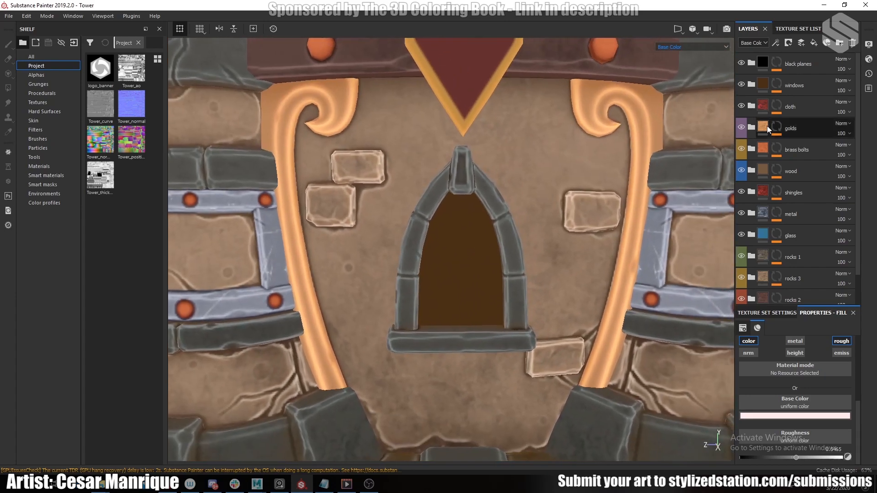
pyautogui.click(750, 85)
pyautogui.scroll(2, 466, 270)
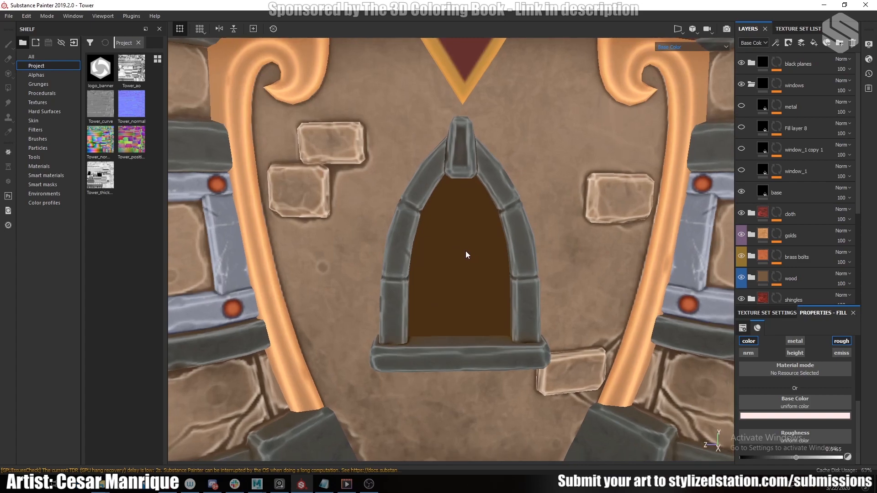
# Select the base layer of windows and make the metal layer visible, keeping window_1 hidden
pyautogui.scroll(1, 462, 251)
pyautogui.click(744, 184)
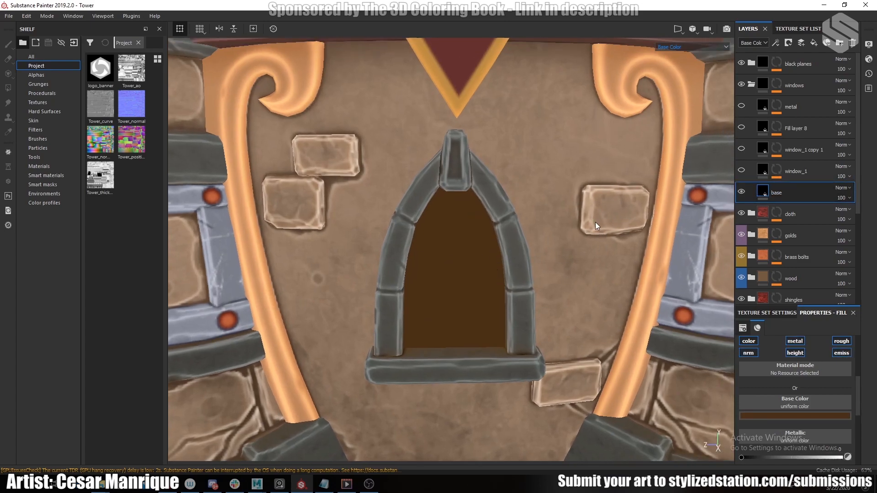
pyautogui.scroll(2, 475, 284)
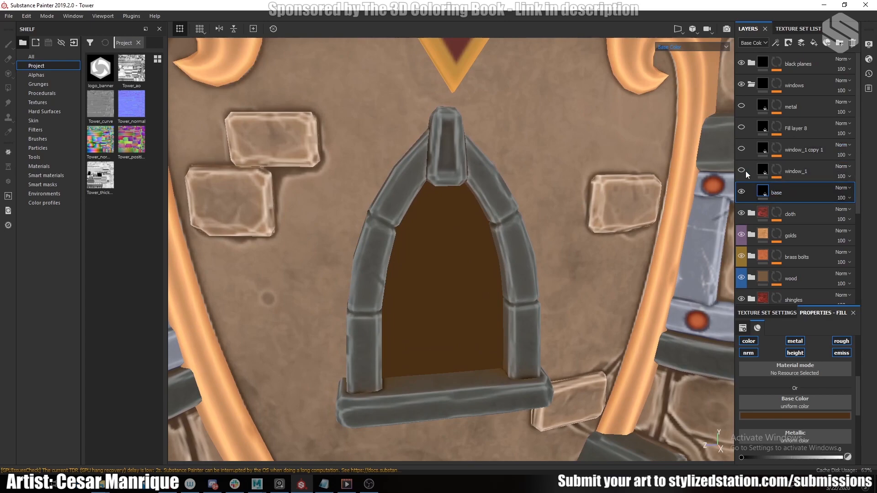
pyautogui.click(741, 171)
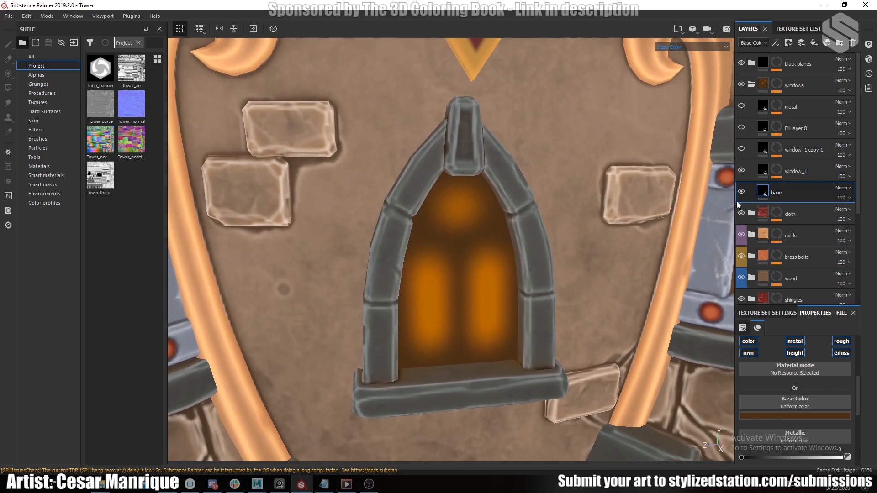
pyautogui.click(741, 171)
pyautogui.click(741, 106)
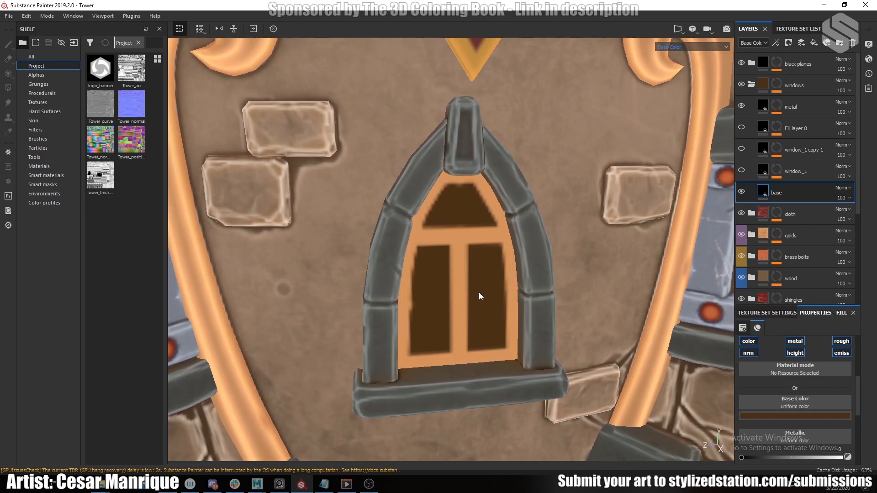
# Examine the metal frames of the tower's lower wall windows and corner turret windows in the Base Color channel
pyautogui.scroll(-4, 479, 291)
pyautogui.keyDown('alt'); pyautogui.moveTo(301, 297); pyautogui.dragTo(507, 292); pyautogui.keyUp('alt')
pyautogui.scroll(2, 328, 224)
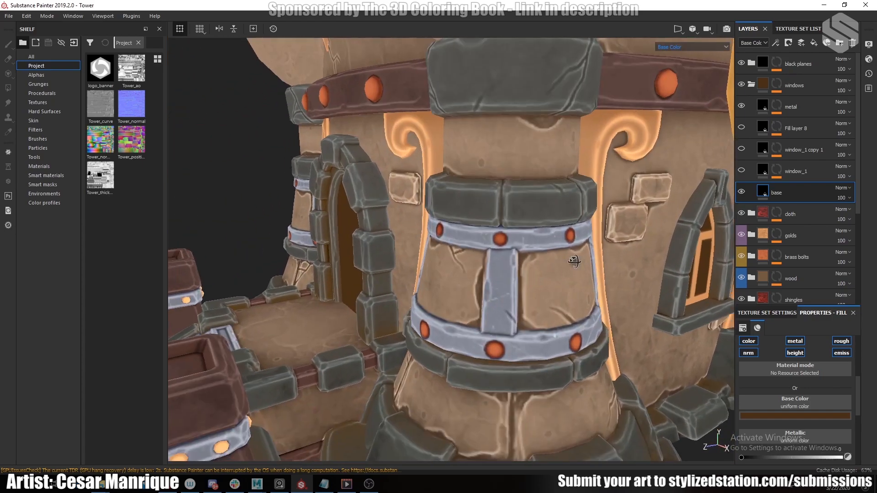
pyautogui.keyDown('alt'); pyautogui.moveTo(581, 260); pyautogui.dragTo(398, 256); pyautogui.keyUp('alt')
pyautogui.keyDown('alt'); pyautogui.moveTo(398, 256); pyautogui.dragTo(454, 382, button='middle'); pyautogui.keyUp('alt')
pyautogui.scroll(-3, 432, 184)
pyautogui.keyDown('alt'); pyautogui.moveTo(432, 183); pyautogui.dragTo(469, 206); pyautogui.keyUp('alt')
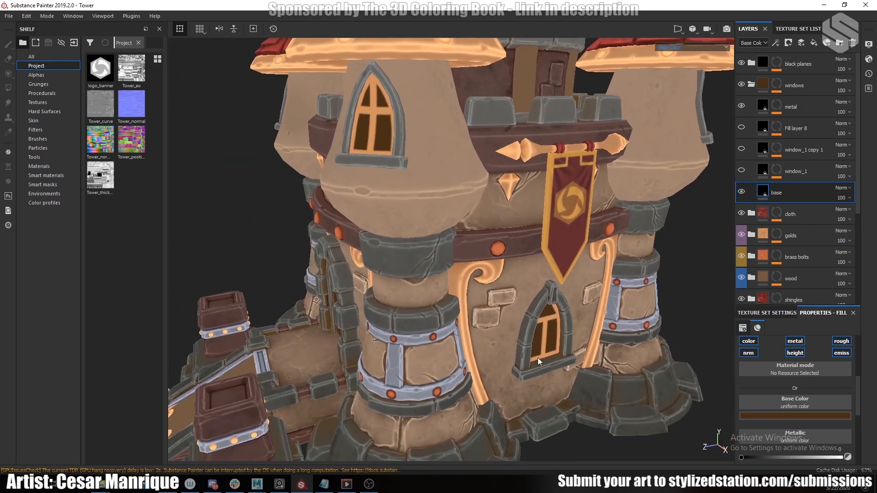
pyautogui.scroll(-4, 543, 171)
pyautogui.keyDown('alt'); pyautogui.moveTo(544, 171); pyautogui.dragTo(319, 197); pyautogui.keyUp('alt')
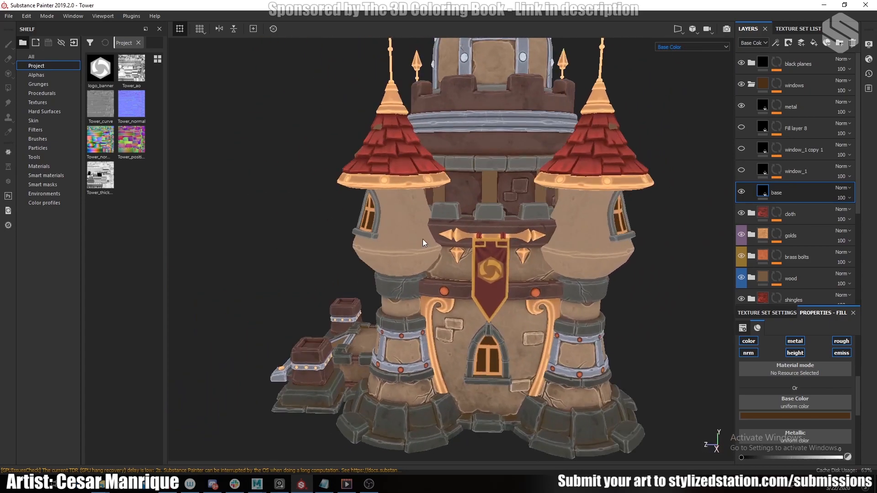
pyautogui.keyDown('alt'); pyautogui.moveTo(603, 247); pyautogui.dragTo(458, 253, button='middle'); pyautogui.keyUp('alt')
pyautogui.scroll(3, 459, 253)
pyautogui.keyDown('alt'); pyautogui.moveTo(534, 235); pyautogui.dragTo(653, 259); pyautogui.keyUp('alt')
pyautogui.scroll(-2, 443, 235)
pyautogui.scroll(4, 475, 242)
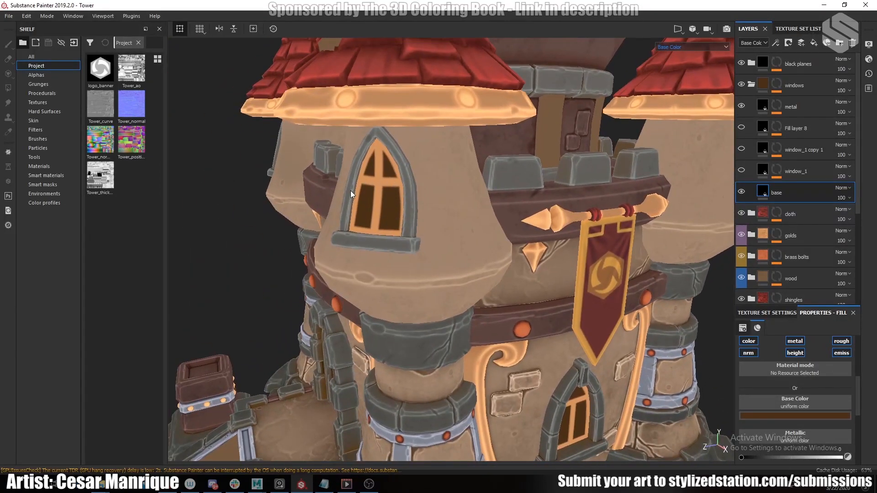
pyautogui.keyDown('alt'); pyautogui.moveTo(390, 190); pyautogui.dragTo(558, 285); pyautogui.keyUp('alt')
pyautogui.scroll(3, 557, 285)
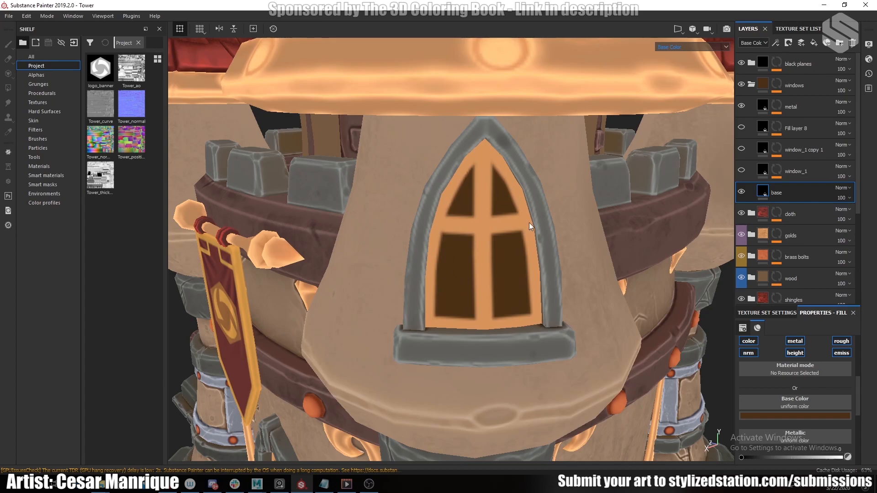
# Examine the window frames around the tower's other sides and return to the window below the banner
pyautogui.scroll(-4, 483, 278)
pyautogui.keyDown('alt'); pyautogui.moveTo(483, 278); pyautogui.dragTo(562, 292); pyautogui.keyUp('alt')
pyautogui.keyDown('alt'); pyautogui.moveTo(409, 347); pyautogui.dragTo(603, 210, button='middle'); pyautogui.keyUp('alt')
pyautogui.keyDown('alt'); pyautogui.moveTo(459, 265); pyautogui.dragTo(626, 265); pyautogui.keyUp('alt')
pyautogui.scroll(-3, 626, 264)
pyautogui.keyDown('alt'); pyautogui.moveTo(438, 201); pyautogui.dragTo(550, 183); pyautogui.keyUp('alt')
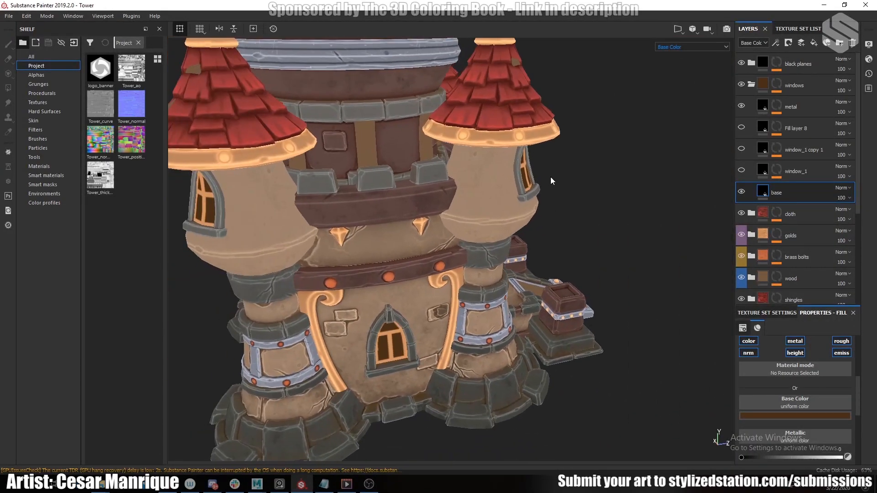
pyautogui.scroll(-3, 635, 246)
pyautogui.keyDown('alt'); pyautogui.moveTo(635, 245); pyautogui.dragTo(457, 240); pyautogui.keyUp('alt')
pyautogui.scroll(2, 456, 240)
pyautogui.keyDown('alt'); pyautogui.moveTo(529, 242); pyautogui.dragTo(442, 239); pyautogui.keyUp('alt')
pyautogui.keyDown('alt'); pyautogui.moveTo(535, 196); pyautogui.dragTo(473, 203); pyautogui.keyUp('alt')
pyautogui.scroll(5, 567, 294)
# Inspect the raised metal frame of the window below the banner in full material view
pyautogui.press('m')
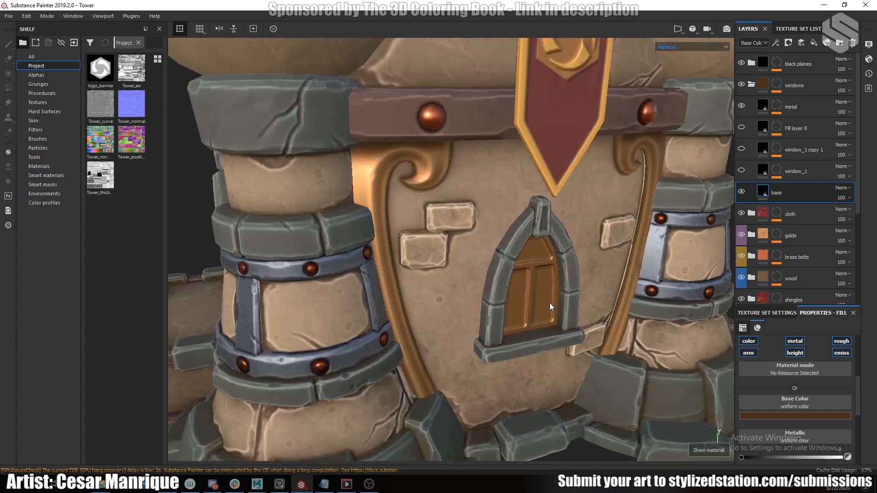
pyautogui.scroll(5, 554, 300)
pyautogui.moveTo(515, 267)
pyautogui.keyDown('shift'); pyautogui.mouseDown(button='right')
pyautogui.moveTo(479, 254)
pyautogui.moveTo(527, 255)
pyautogui.mouseUp(button='right'); pyautogui.keyUp('shift')
pyautogui.keyDown('alt'); pyautogui.moveTo(527, 255); pyautogui.dragTo(523, 266); pyautogui.keyUp('alt')
pyautogui.keyDown('alt'); pyautogui.moveTo(478, 218); pyautogui.dragTo(467, 220); pyautogui.keyUp('alt')
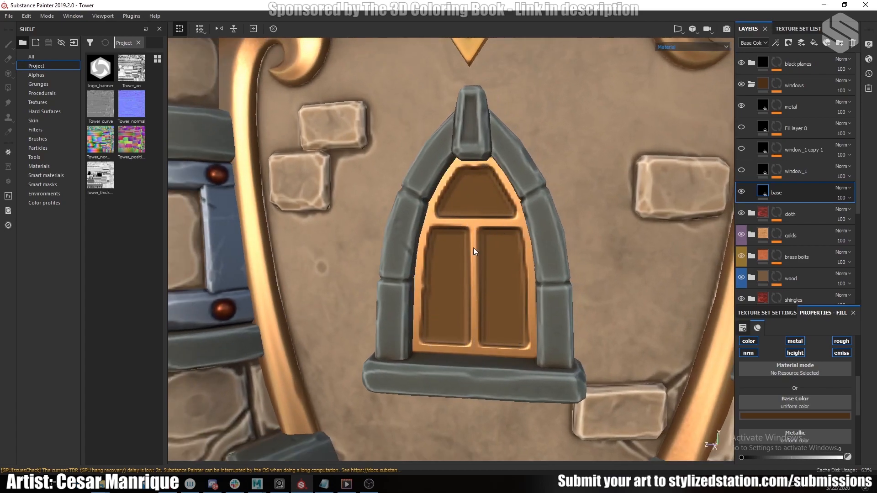
# Make the window_1 and window_1 copy 1 layers visible, and inspect the window's glow in the Base Color channel
pyautogui.click(742, 170)
pyautogui.keyDown('alt'); pyautogui.moveTo(717, 186); pyautogui.dragTo(566, 227); pyautogui.keyUp('alt')
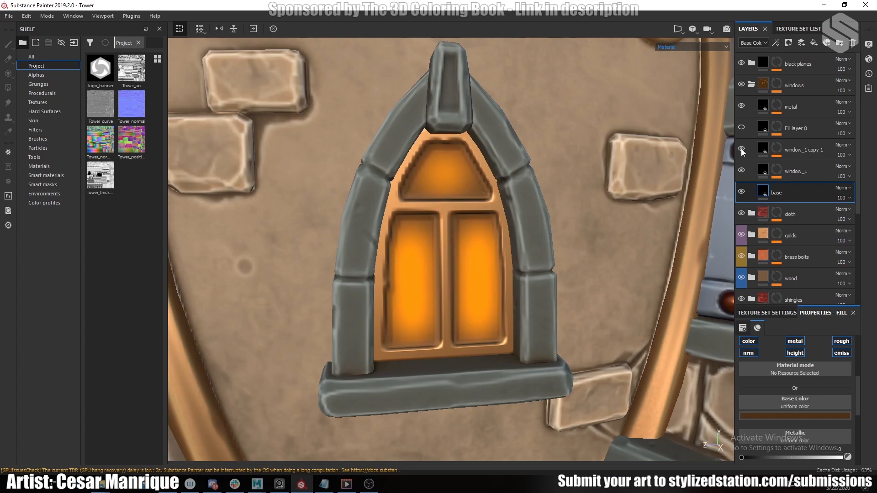
pyautogui.click(741, 127)
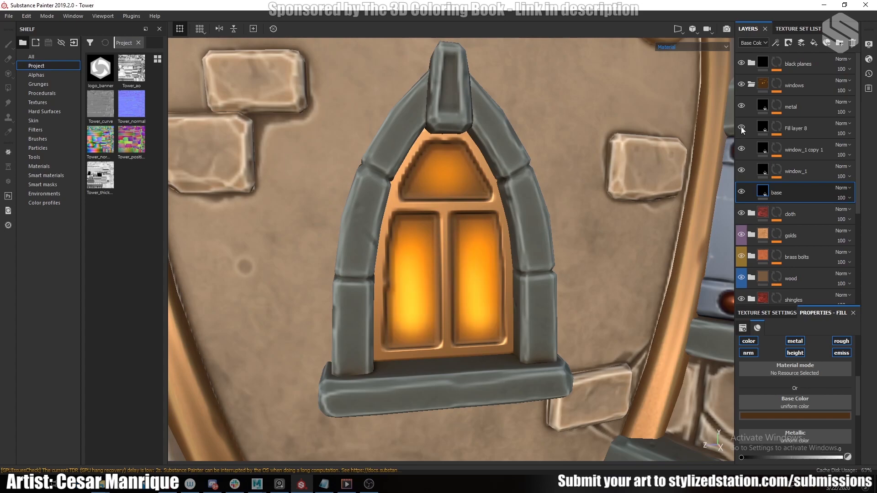
pyautogui.click(741, 149)
pyautogui.click(741, 149)
pyautogui.scroll(-2, 461, 242)
pyautogui.keyDown('alt'); pyautogui.moveTo(461, 242); pyautogui.dragTo(489, 247); pyautogui.keyUp('alt')
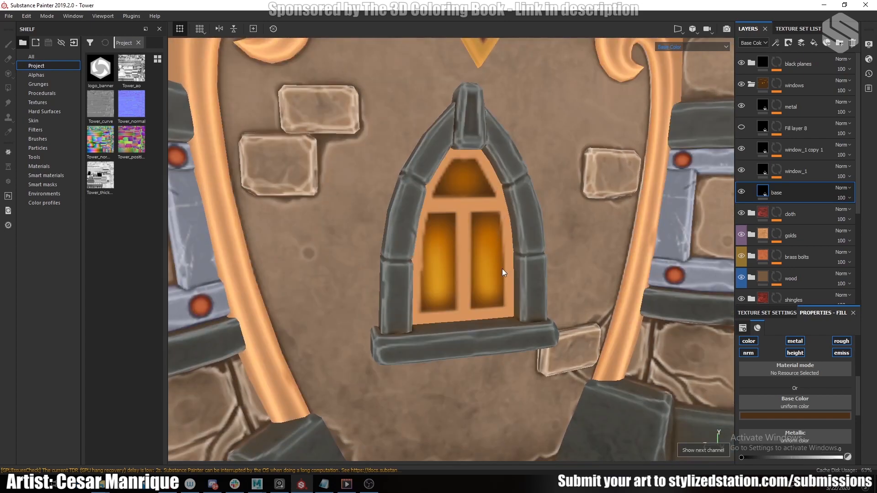
pyautogui.press('c')
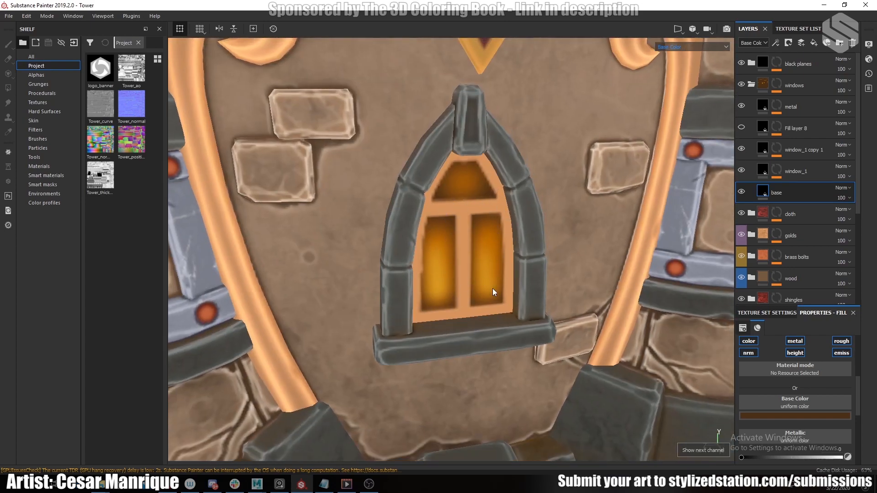
# Switch to the reference image board and examine the small windows lit in orange
pyautogui.click(279, 484)
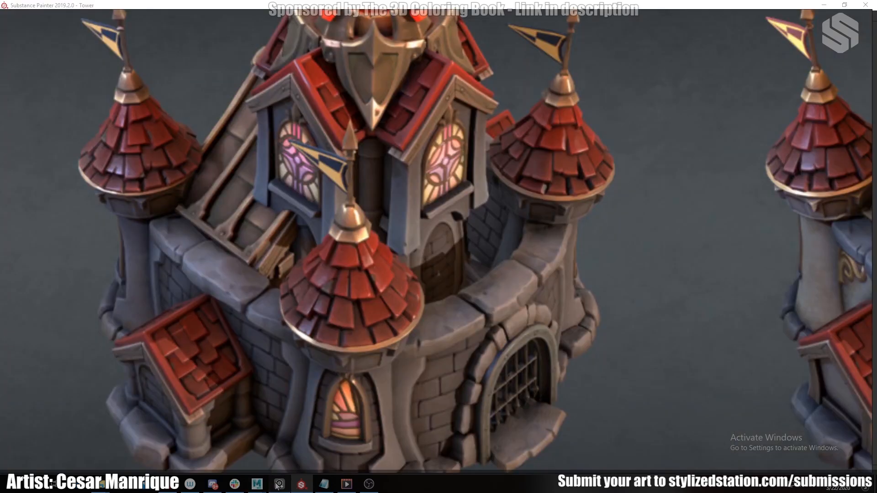
pyautogui.scroll(-9, 484, 281)
pyautogui.moveTo(362, 271); pyautogui.dragTo(437, 255, button='middle')
pyautogui.moveTo(290, 70); pyautogui.dragTo(343, 201, button='middle')
pyautogui.scroll(10, 396, 259)
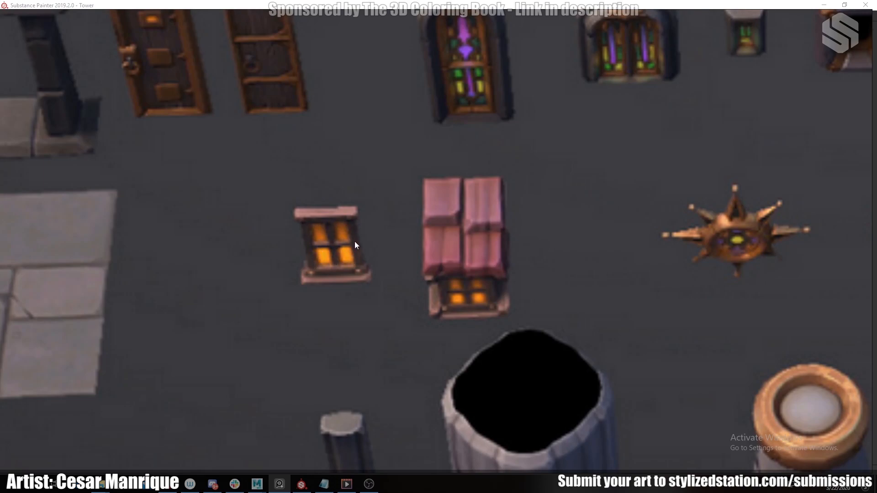
# Return to Substance Painter and examine the painted glow of the arched window and the entrance doorway
pyautogui.click(301, 484)
pyautogui.scroll(1, 452, 294)
pyautogui.scroll(-3, 476, 267)
pyautogui.scroll(3, 497, 256)
pyautogui.keyDown('alt'); pyautogui.moveTo(498, 259); pyautogui.dragTo(476, 253); pyautogui.keyUp('alt')
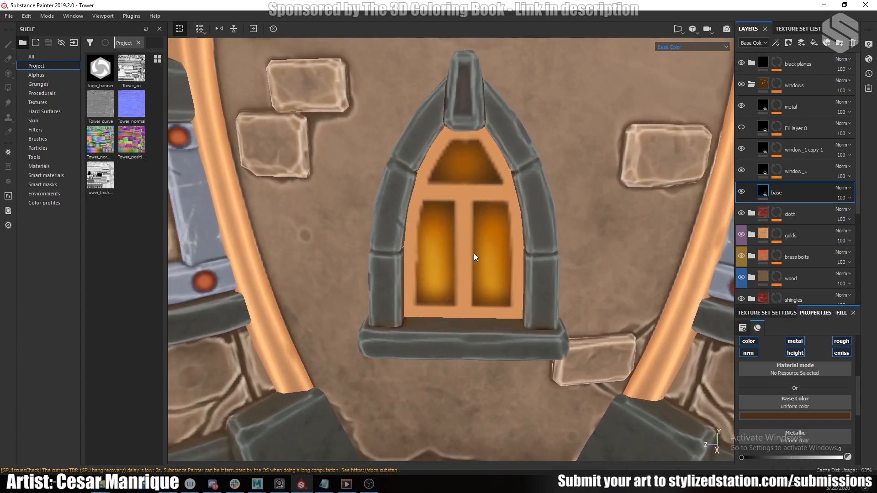
pyautogui.keyDown('alt'); pyautogui.moveTo(476, 253); pyautogui.dragTo(456, 269, button='middle'); pyautogui.keyUp('alt')
pyautogui.scroll(2, 426, 264)
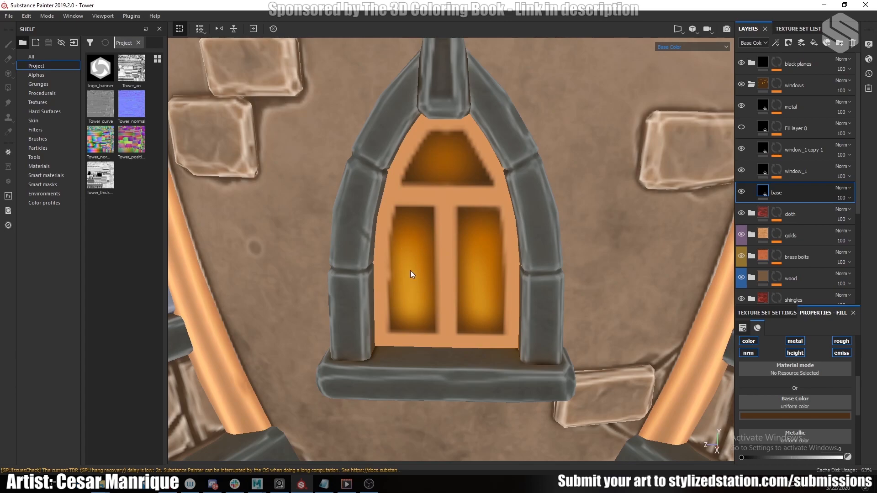
pyautogui.scroll(-5, 410, 270)
pyautogui.keyDown('alt'); pyautogui.moveTo(237, 285); pyautogui.dragTo(445, 312); pyautogui.keyUp('alt')
pyautogui.scroll(3, 414, 306)
pyautogui.scroll(-3, 415, 306)
pyautogui.scroll(3, 444, 312)
# Switch to the reference image board and examine the glowing doorways of the stone castle
pyautogui.hotkey('alt', 'Tab')
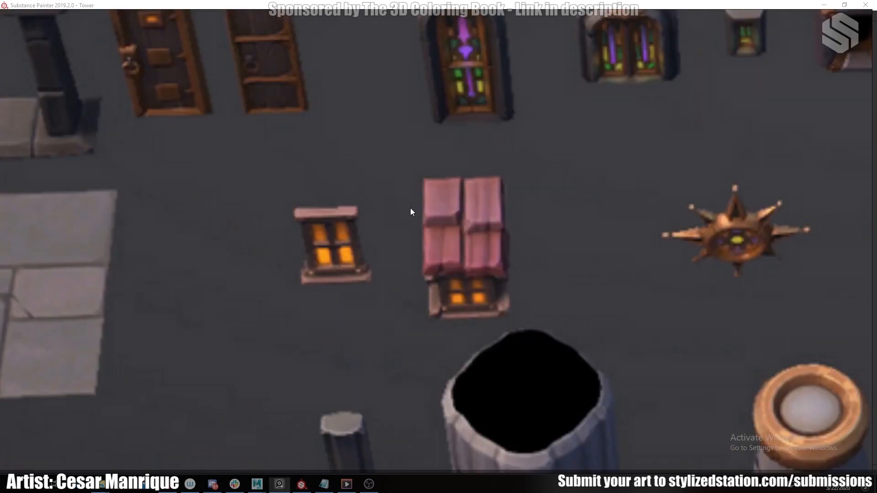
pyautogui.scroll(-7, 413, 278)
pyautogui.moveTo(504, 342); pyautogui.dragTo(464, 296, button='middle')
pyautogui.moveTo(640, 461); pyautogui.dragTo(459, 277, button='middle')
pyautogui.scroll(8, 459, 277)
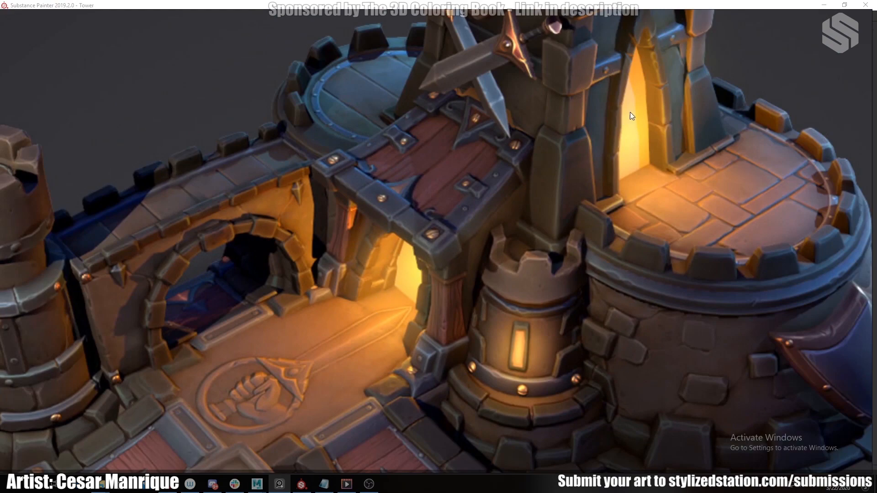
# Return to Substance Painter and inspect the yellow entrance doorway from the front and from an angle
pyautogui.hotkey('alt', 'Tab')
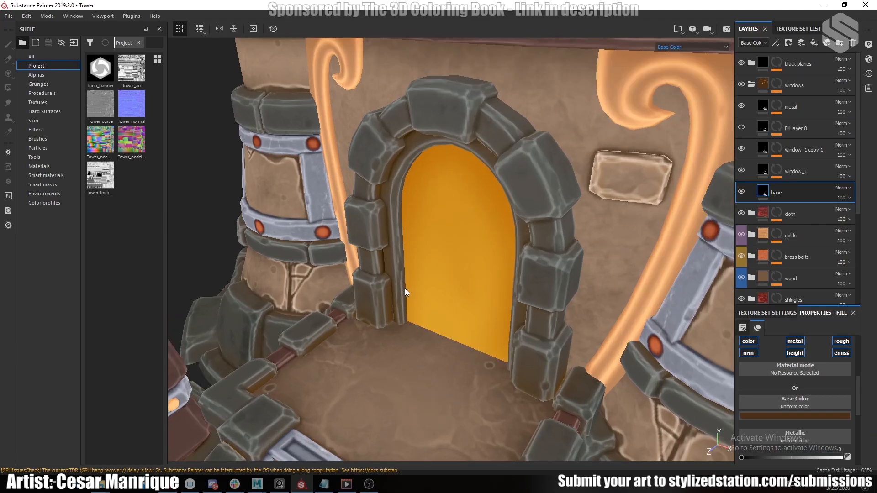
pyautogui.scroll(-3, 457, 318)
pyautogui.keyDown('alt'); pyautogui.moveTo(457, 319); pyautogui.dragTo(464, 293); pyautogui.keyUp('alt')
pyautogui.keyDown('alt'); pyautogui.moveTo(464, 294); pyautogui.dragTo(414, 325, button='middle'); pyautogui.keyUp('alt')
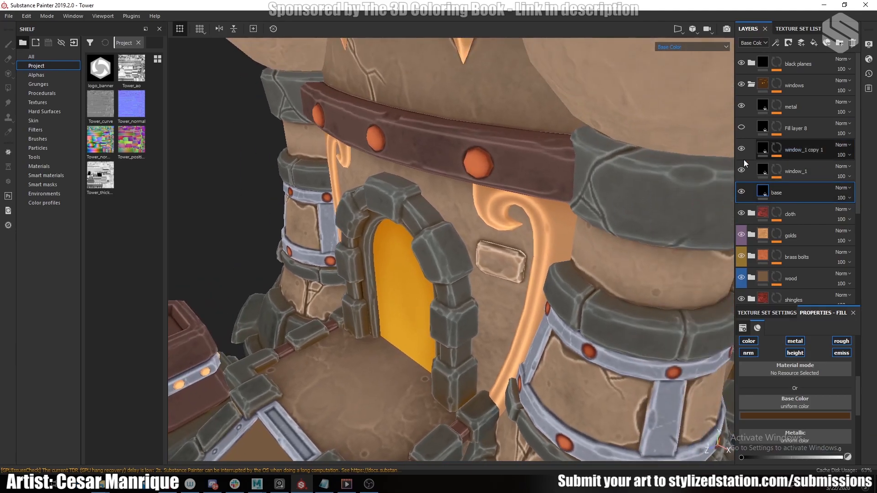
pyautogui.keyDown('alt'); pyautogui.moveTo(383, 311); pyautogui.dragTo(470, 275); pyautogui.keyUp('alt')
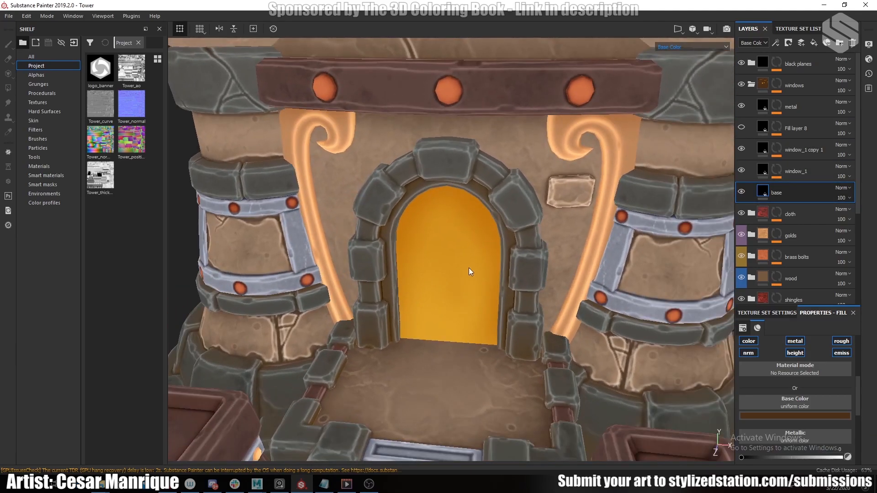
pyautogui.keyDown('alt'); pyautogui.moveTo(463, 232); pyautogui.dragTo(525, 224); pyautogui.keyUp('alt')
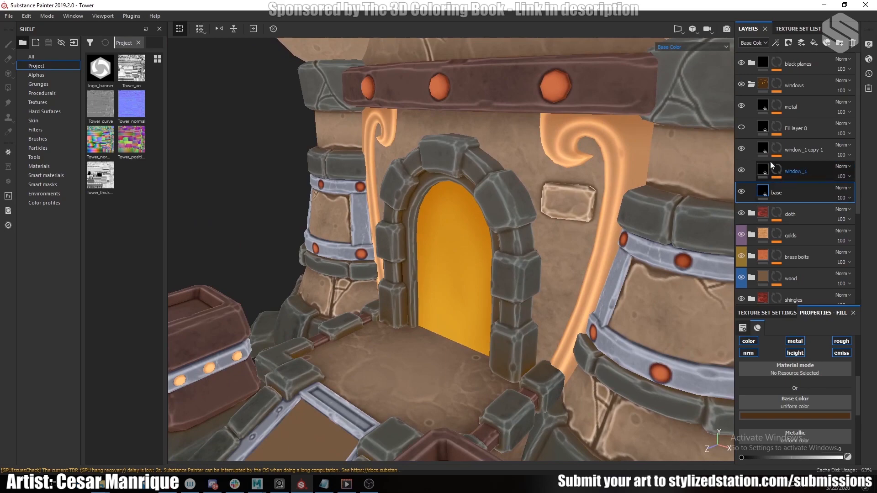
# Select the window_1 layer and make Fill layer 8 of windows visible
pyautogui.click(794, 171)
pyautogui.click(741, 127)
pyautogui.click(741, 127)
pyautogui.click(741, 127)
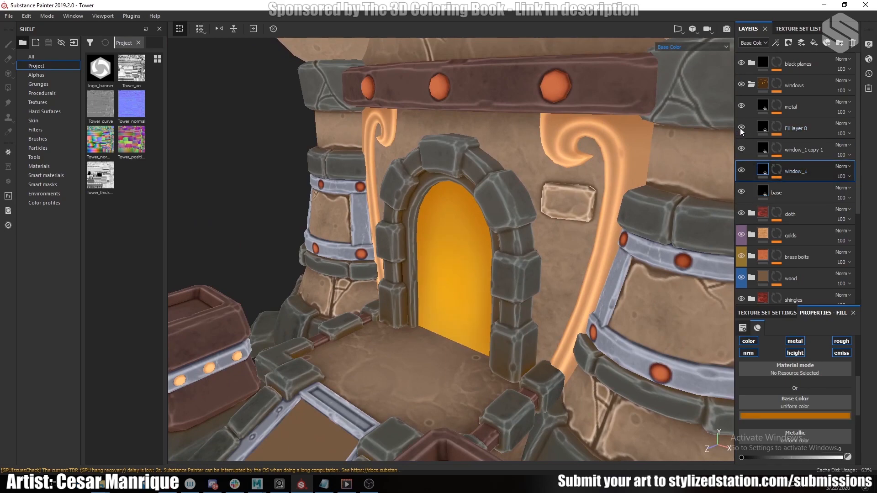
# Examine window_1's material channels, including its emissive color, and select Fill layer 8 to view its color settings
pyautogui.scroll(-3, 773, 429)
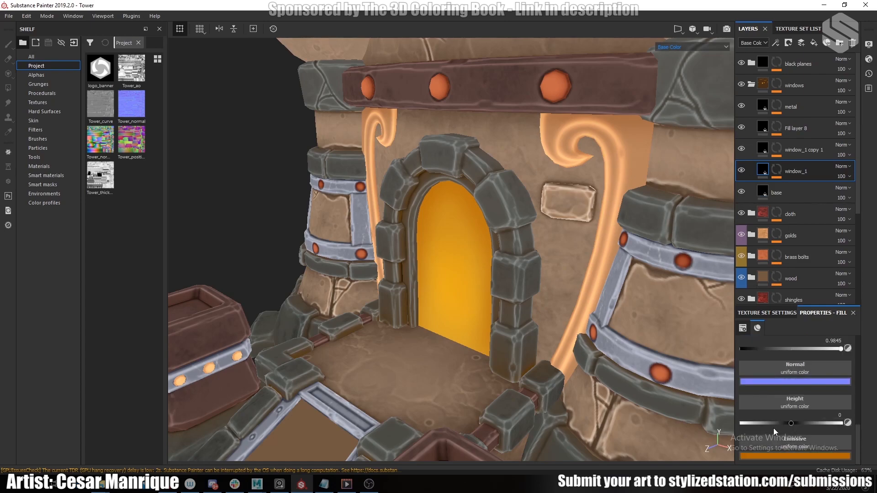
pyautogui.scroll(2, 774, 427)
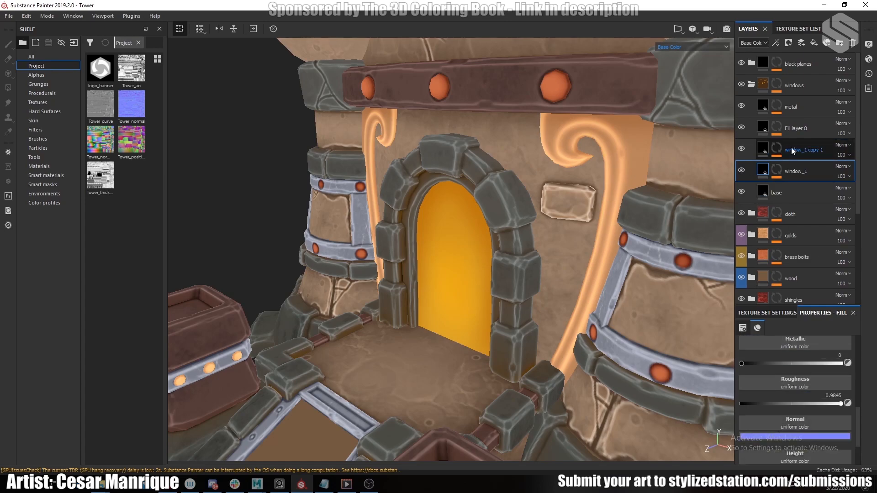
pyautogui.click(792, 130)
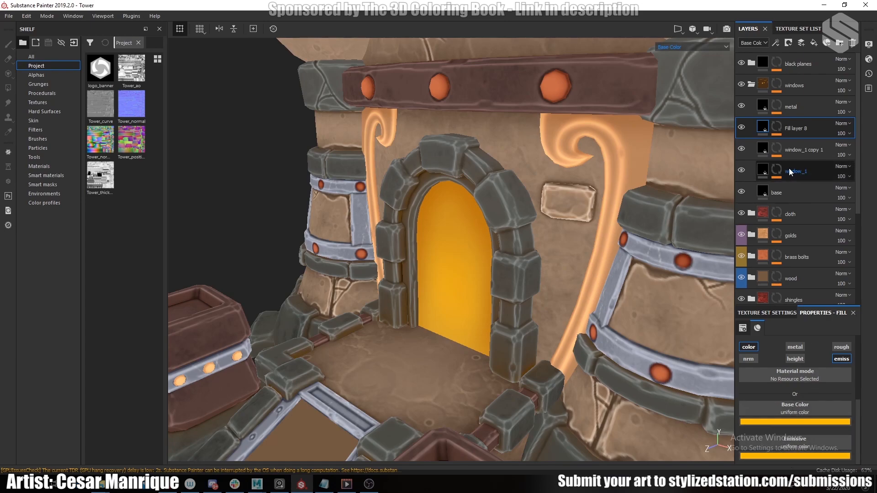
# Select the window_1 copy 1 layer and examine its base color, metallic and roughness settings
pyautogui.click(801, 149)
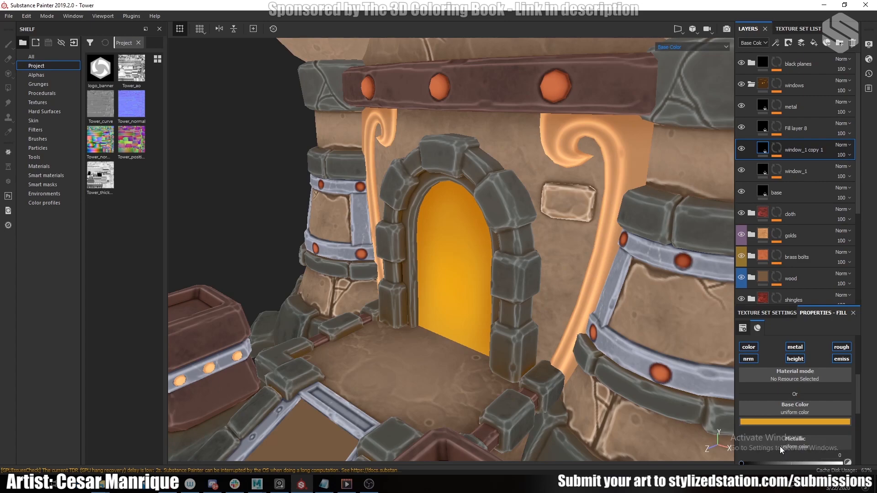
pyautogui.scroll(-3, 788, 431)
pyautogui.scroll(3, 790, 430)
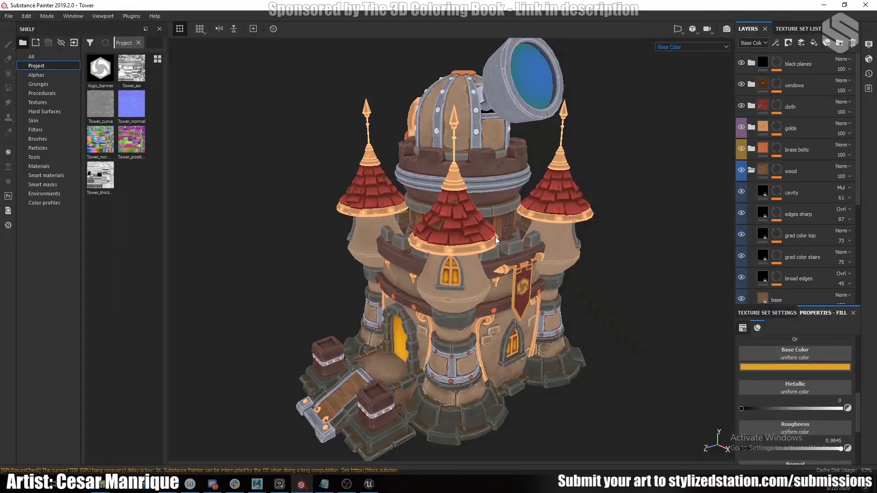
# Review the whole textured tower from several angles and open the document's texture export settings
pyautogui.keyDown('alt'); pyautogui.moveTo(453, 242); pyautogui.dragTo(469, 299, button='right'); pyautogui.keyUp('alt')
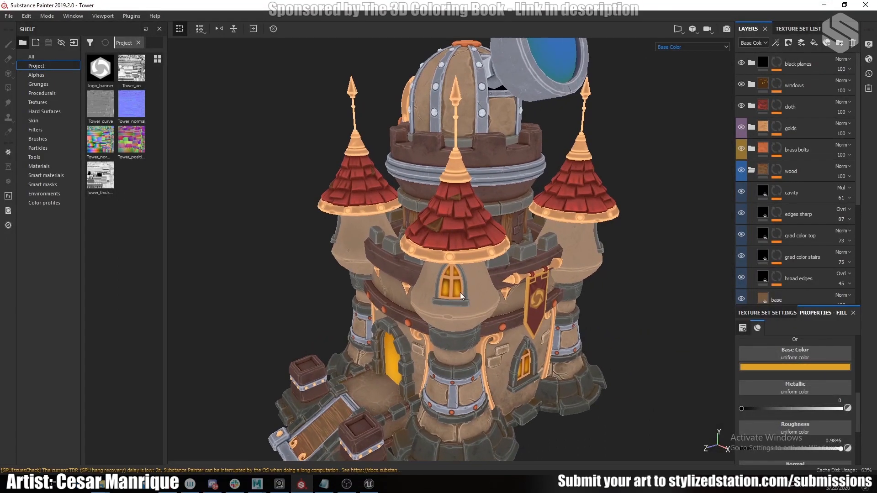
pyautogui.keyDown('alt'); pyautogui.moveTo(469, 299); pyautogui.dragTo(521, 296); pyautogui.keyUp('alt')
pyautogui.keyDown('alt'); pyautogui.moveTo(520, 297); pyautogui.dragTo(541, 254, button='middle'); pyautogui.keyUp('alt')
pyautogui.keyDown('alt'); pyautogui.moveTo(541, 254); pyautogui.dragTo(525, 242, button='right'); pyautogui.keyUp('alt')
pyautogui.keyDown('alt'); pyautogui.moveTo(525, 242); pyautogui.dragTo(494, 240); pyautogui.keyUp('alt')
pyautogui.keyDown('alt'); pyautogui.moveTo(493, 239); pyautogui.dragTo(468, 273, button='middle'); pyautogui.keyUp('alt')
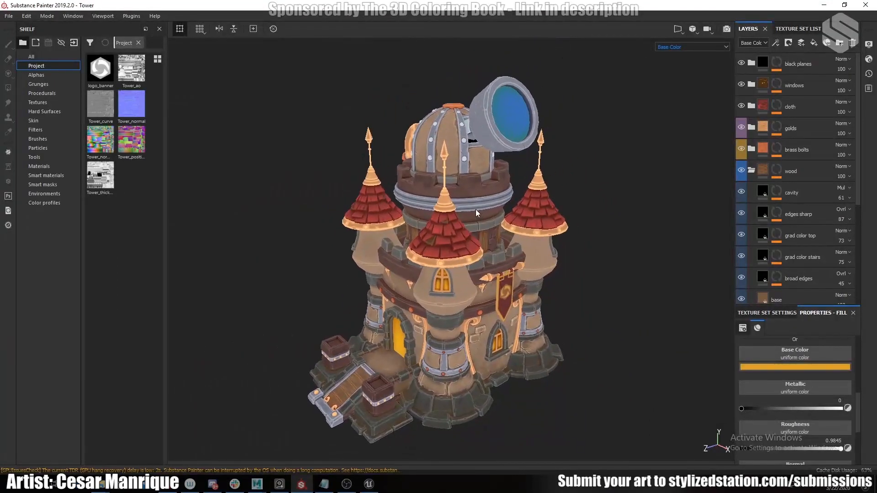
pyautogui.keyDown('alt'); pyautogui.moveTo(469, 273); pyautogui.dragTo(483, 280, button='right'); pyautogui.keyUp('alt')
pyautogui.keyDown('alt'); pyautogui.moveTo(483, 280); pyautogui.dragTo(481, 254); pyautogui.keyUp('alt')
pyautogui.keyDown('alt'); pyautogui.moveTo(486, 259); pyautogui.dragTo(493, 267, button='middle'); pyautogui.keyUp('alt')
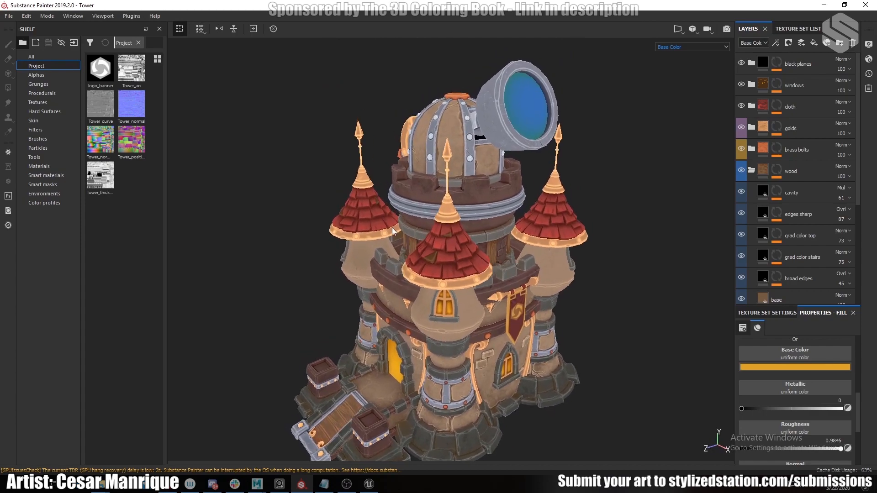
pyautogui.hotkey('ctrl', 'shift', 'e')
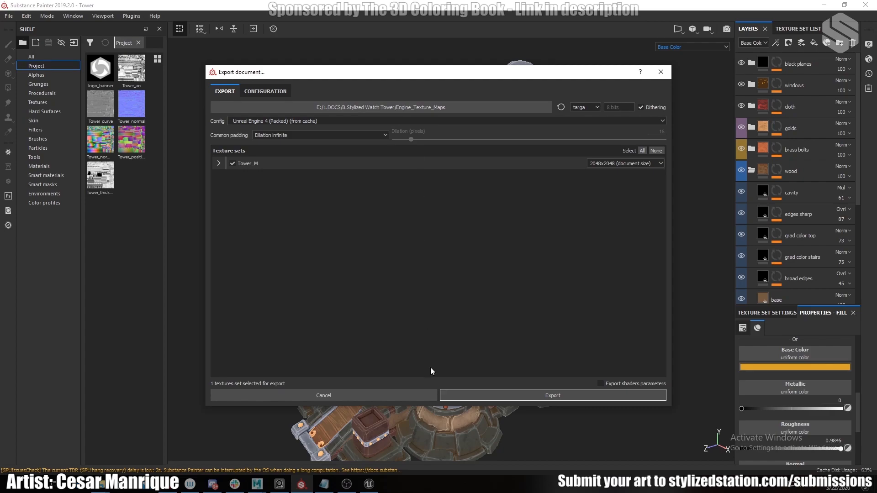
# Switch to the Unreal Editor diorama scene and select the SM_Tower1 mesh in the viewport
pyautogui.click(369, 483)
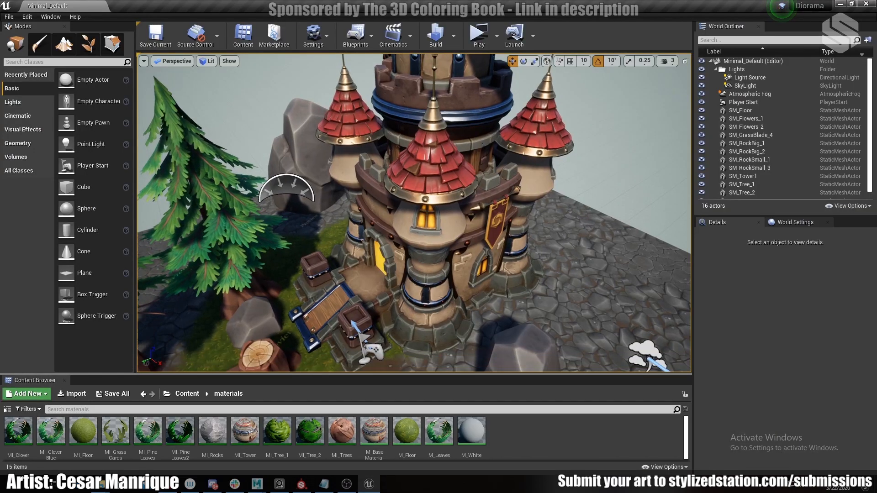
pyautogui.moveTo(414, 213); pyautogui.dragTo(407, 238, button='right')
pyautogui.click(418, 209)
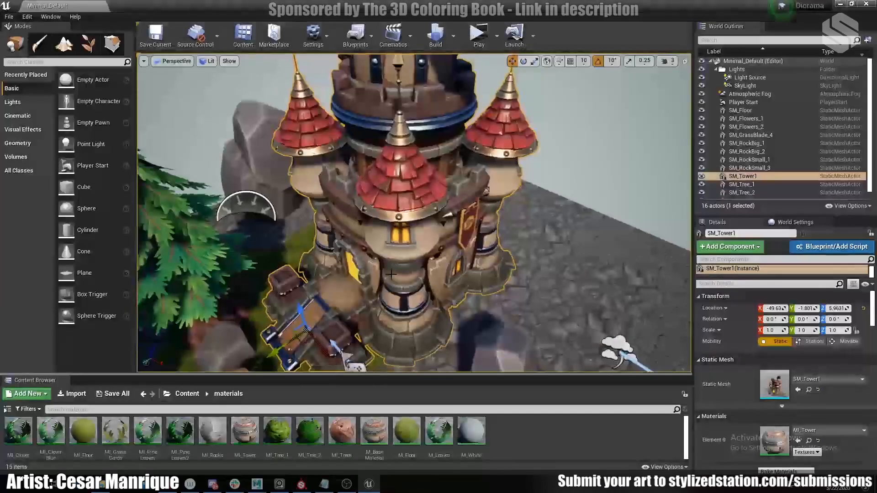
# Open the project's Textures folder, look through its assets and select a texture
pyautogui.click(191, 396)
pyautogui.doubleClick(115, 430)
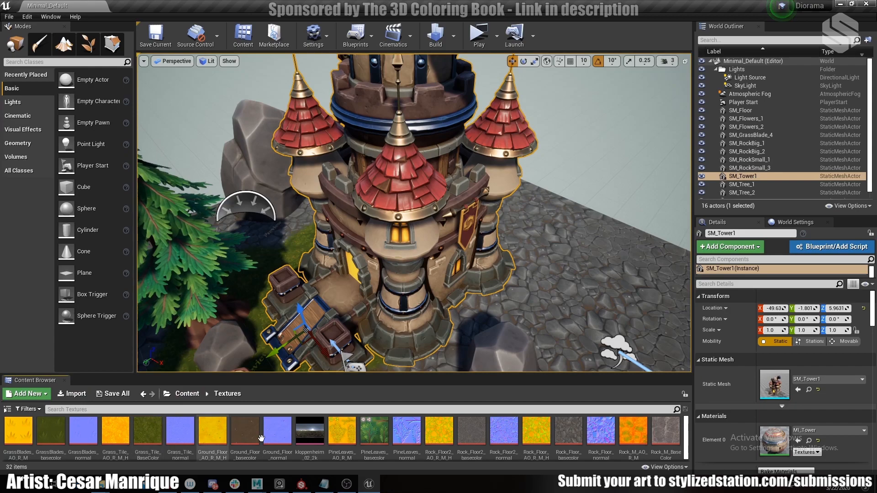
pyautogui.scroll(-1, 296, 430)
pyautogui.scroll(-1, 114, 438)
pyautogui.click(50, 432)
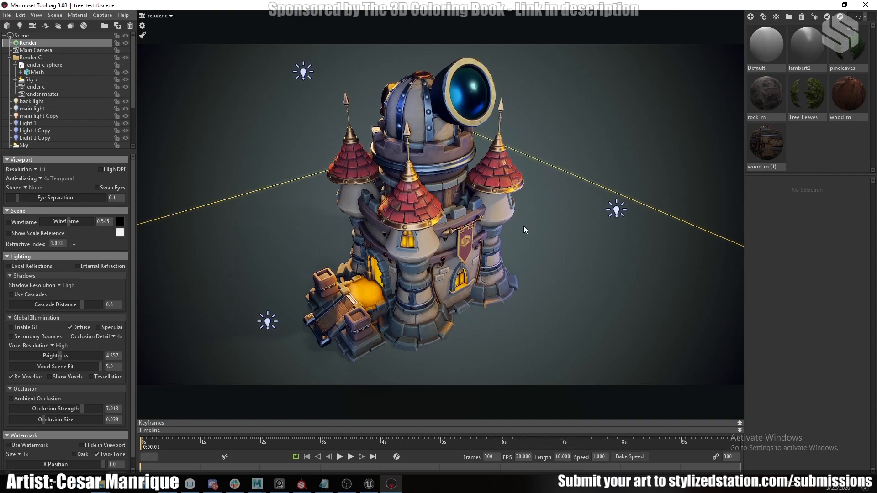
# In the Marmoset Toolbag scene, view the tower closer, select its mesh and examine the texture maps assigned to its material
pyautogui.moveTo(523, 225); pyautogui.dragTo(451, 226)
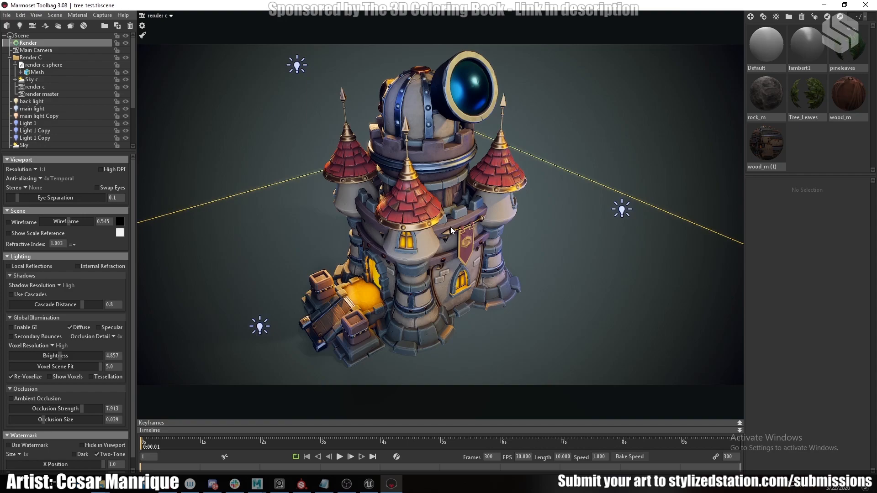
pyautogui.doubleClick(450, 226)
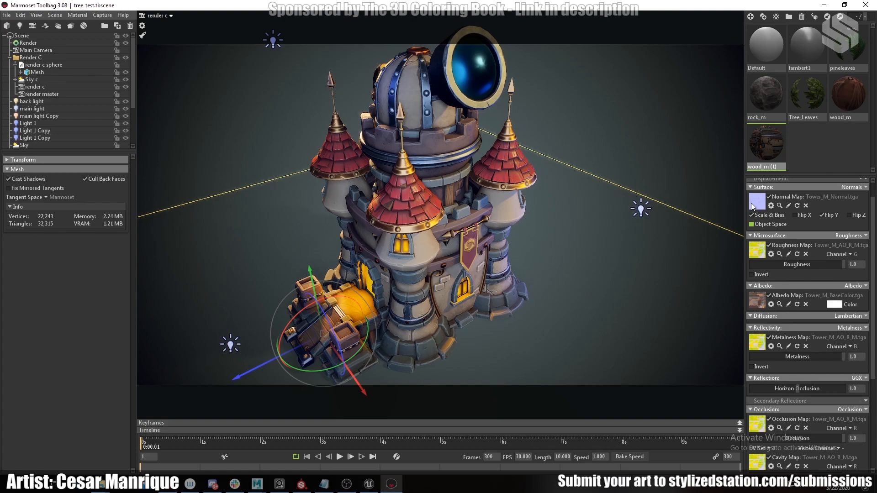
pyautogui.scroll(-1, 752, 206)
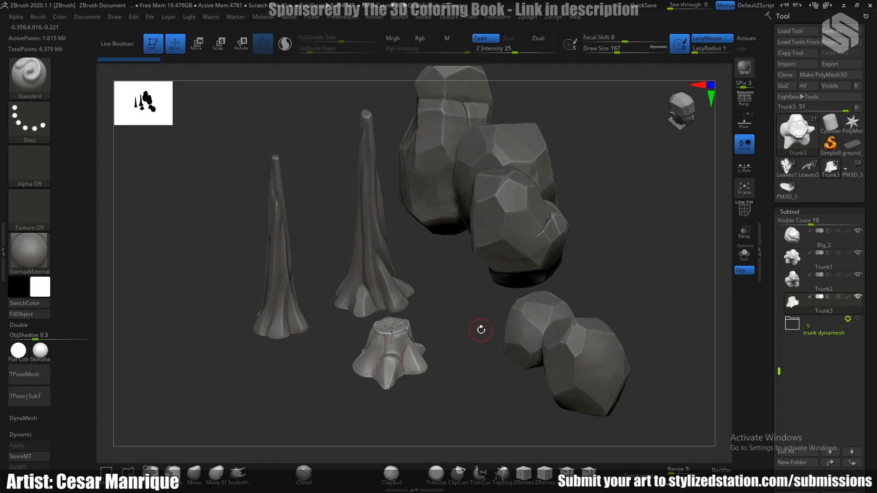
# Switch from ZBrush to the PureRef reference board and examine the vegetation references, especially the evergreen trees and their trunks
pyautogui.hotkey('alt', 'Tab')
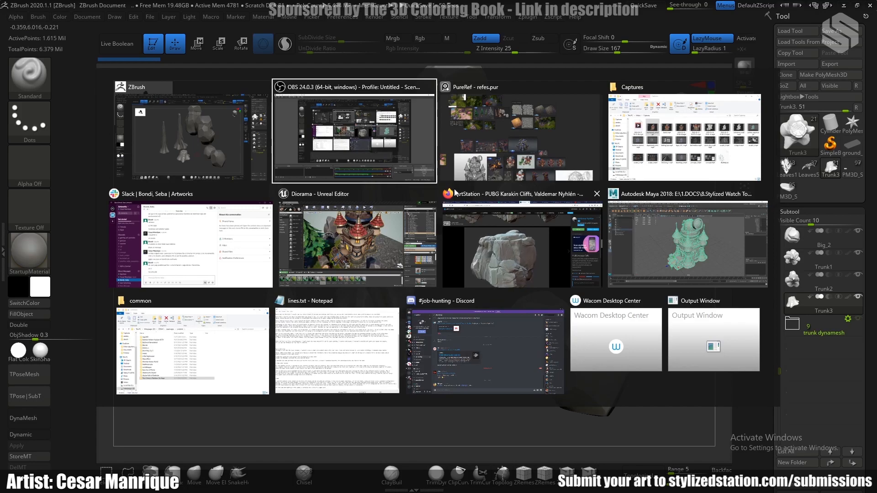
pyautogui.click(503, 147)
pyautogui.moveTo(374, 278); pyautogui.dragTo(481, 365, button='middle')
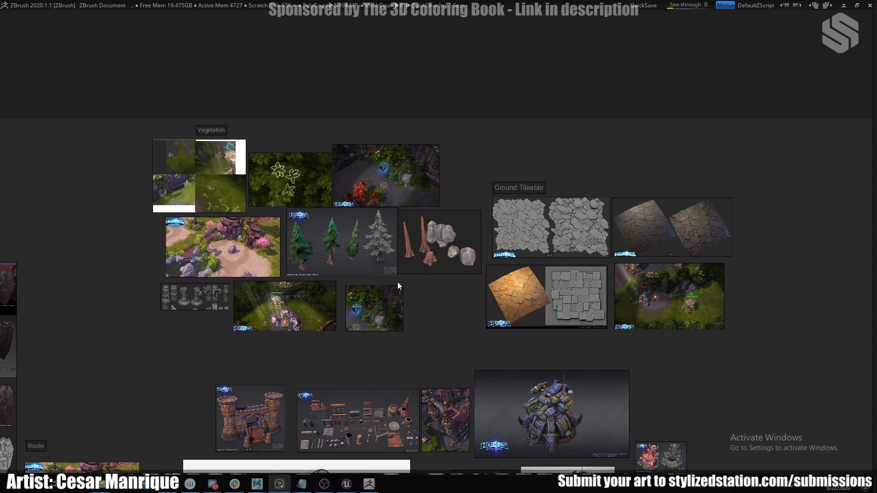
pyautogui.moveTo(401, 310); pyautogui.dragTo(415, 332)
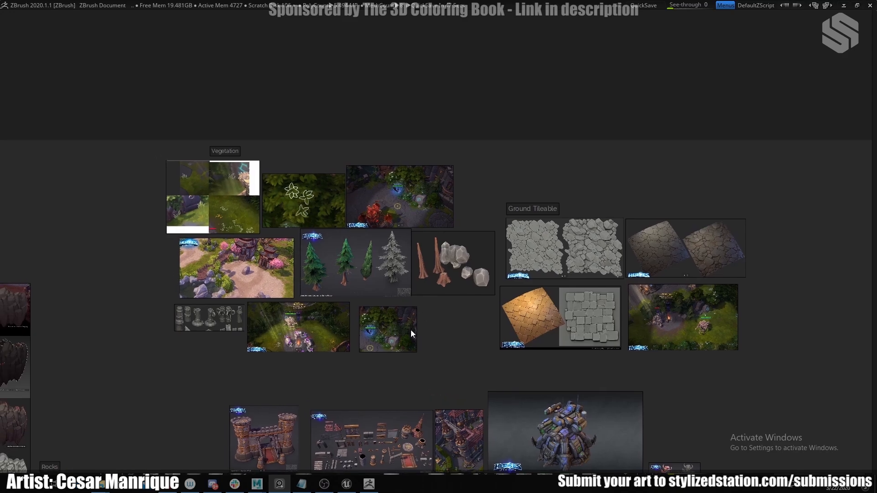
pyautogui.scroll(5, 413, 265)
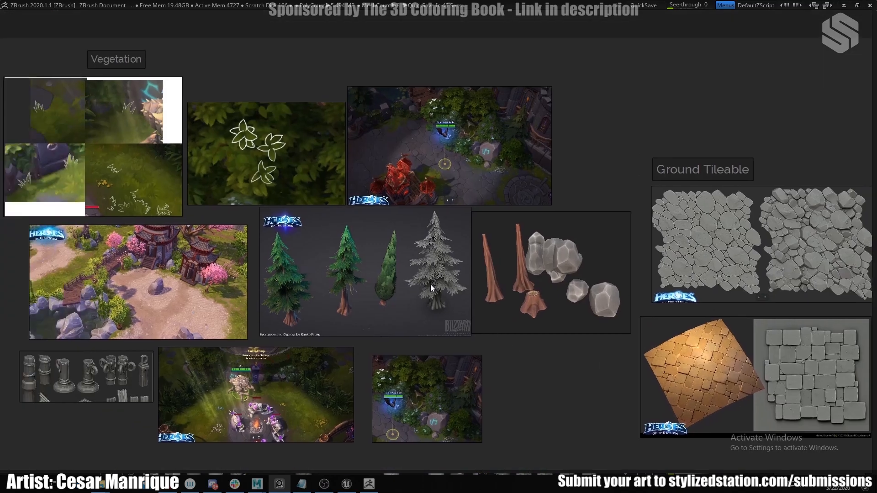
pyautogui.scroll(-6, 492, 251)
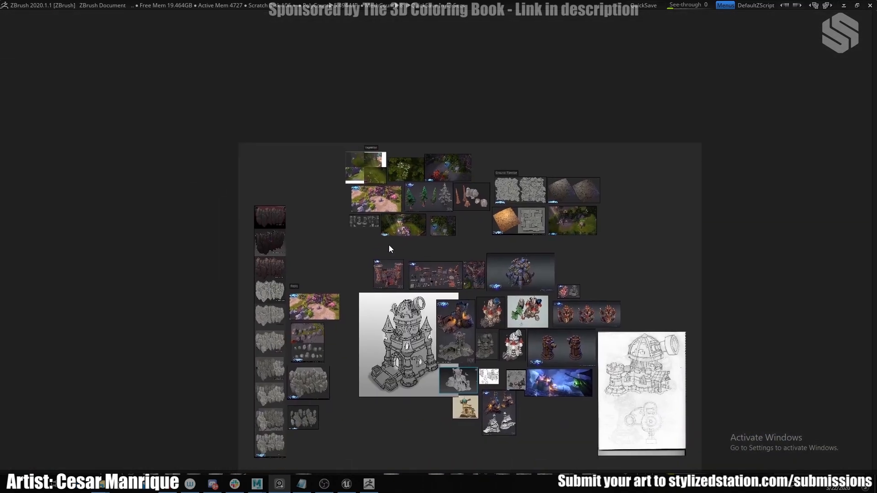
pyautogui.scroll(3, 333, 266)
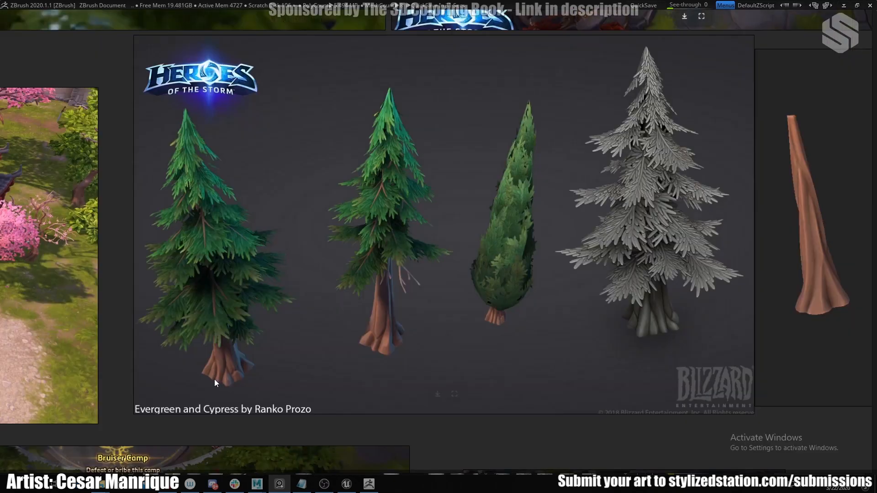
pyautogui.scroll(-6, 500, 182)
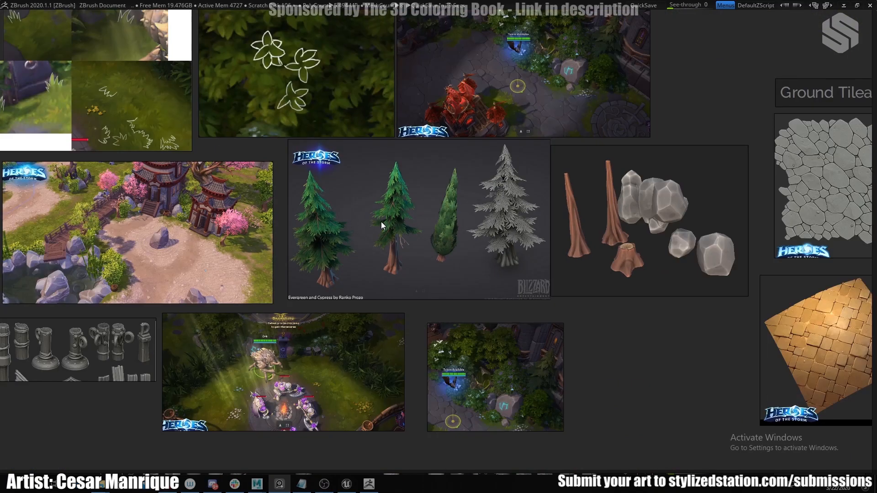
pyautogui.scroll(3, 453, 191)
# Examine the Heroes of the Storm rock references and the sculpted cliff wall up close
pyautogui.scroll(8, 415, 235)
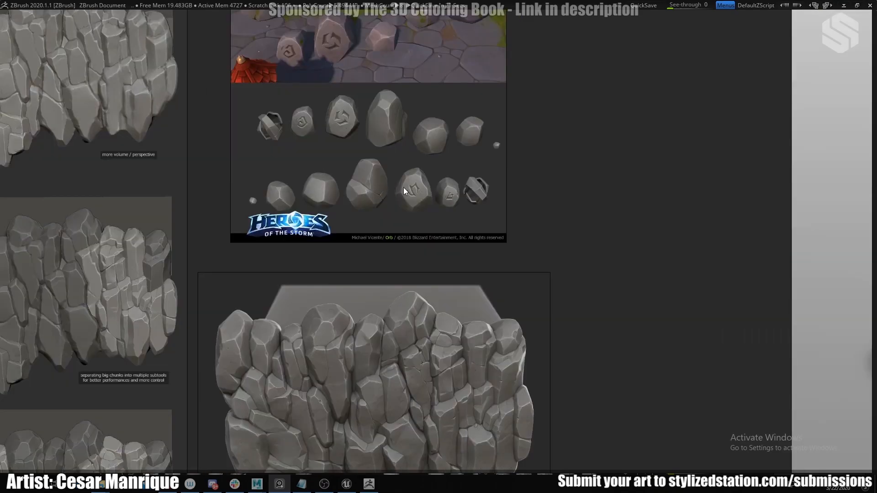
pyautogui.scroll(3, 377, 156)
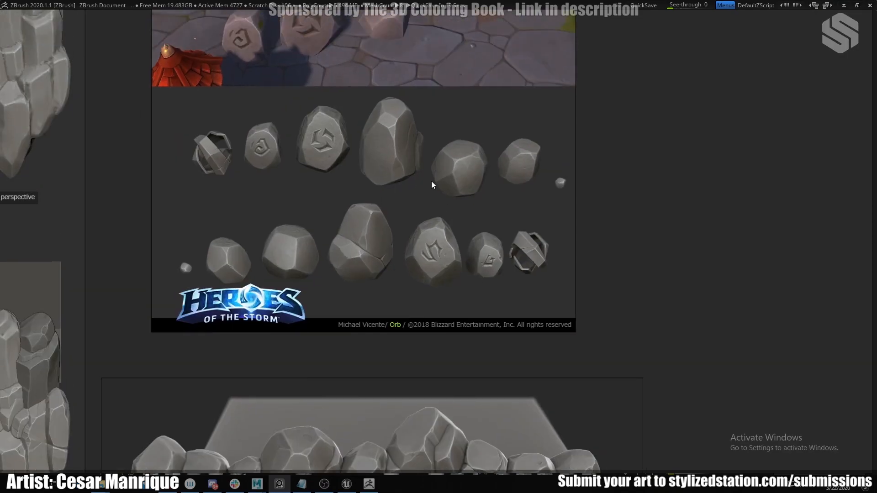
pyautogui.scroll(-2, 362, 242)
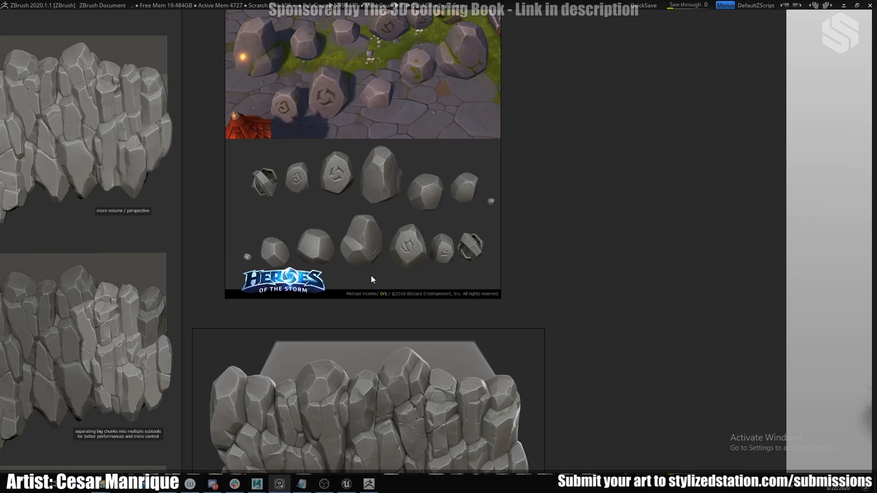
pyautogui.moveTo(359, 289); pyautogui.dragTo(378, 231, button='middle')
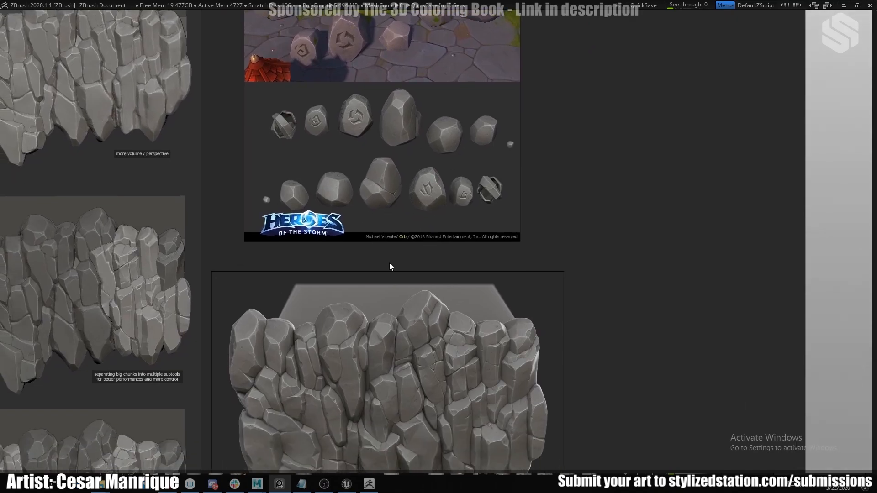
pyautogui.moveTo(377, 358); pyautogui.dragTo(432, 253, button='middle')
pyautogui.scroll(5, 404, 270)
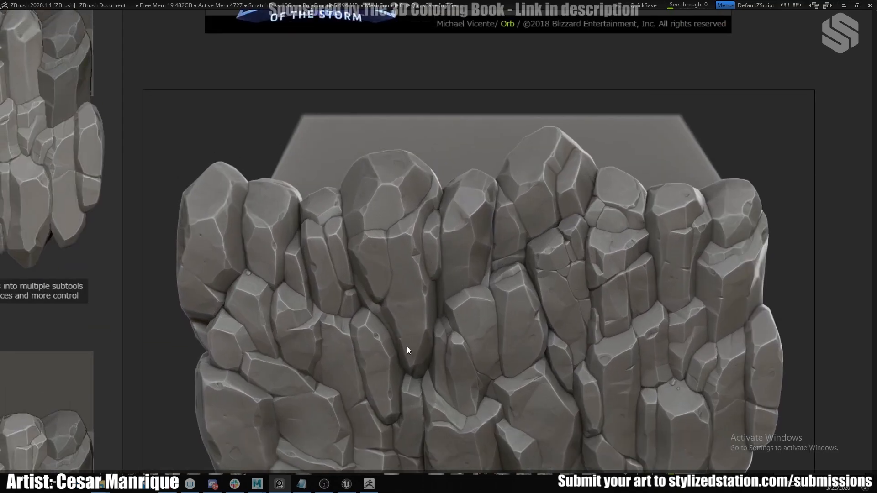
pyautogui.scroll(-5, 398, 254)
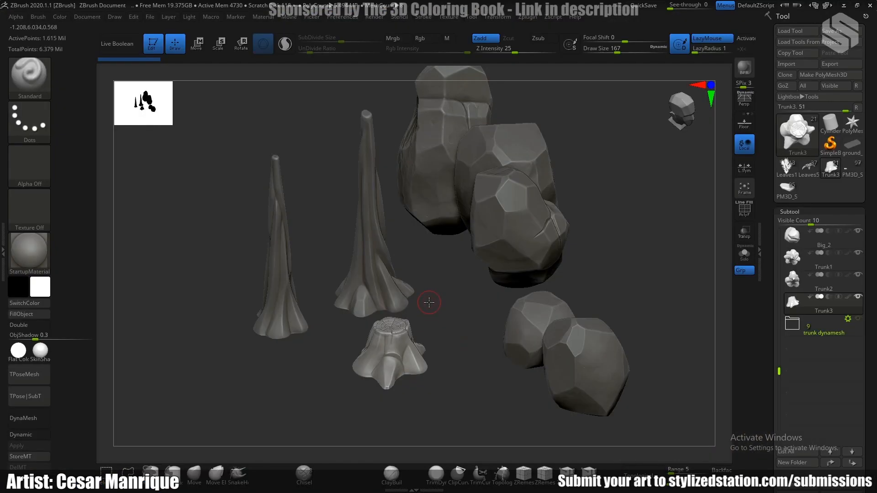
# Inspect the sculpted tree trunks, stump and rocks in ZBrush from several angles
pyautogui.moveTo(429, 303); pyautogui.dragTo(489, 328)
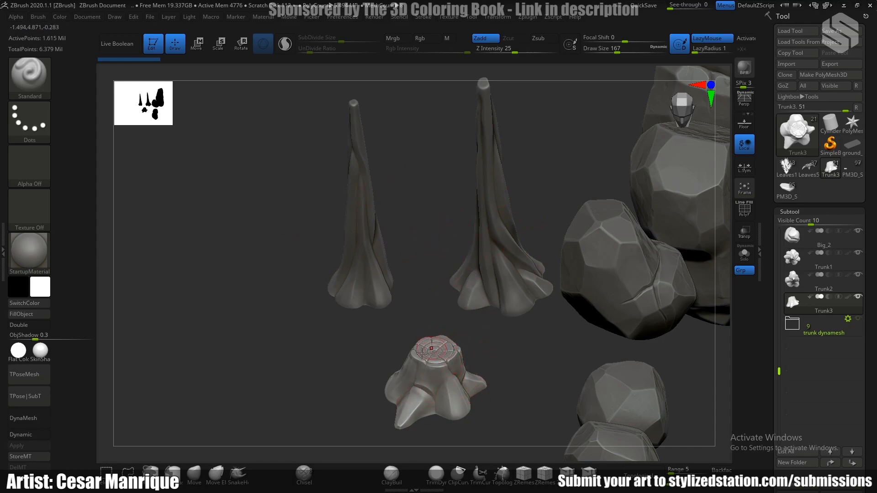
pyautogui.keyDown('alt'); pyautogui.moveTo(493, 343); pyautogui.dragTo(444, 256, button='right'); pyautogui.keyUp('alt')
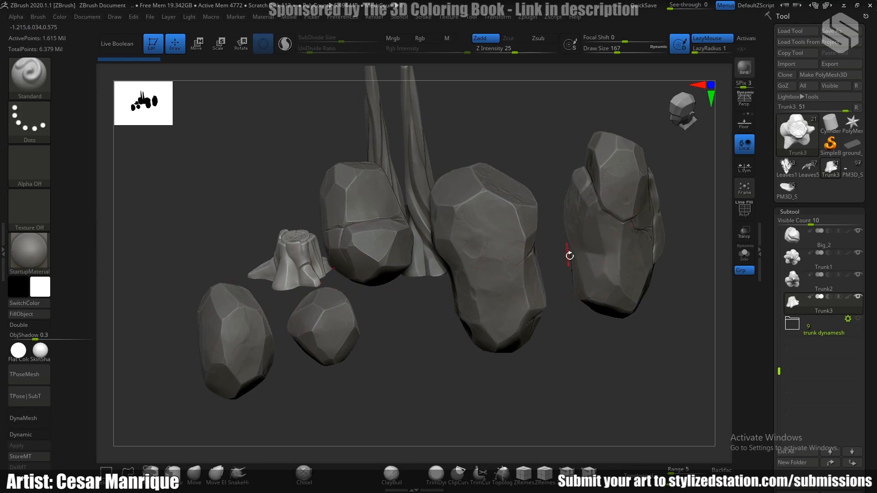
pyautogui.moveTo(488, 264); pyautogui.dragTo(592, 243, button='right')
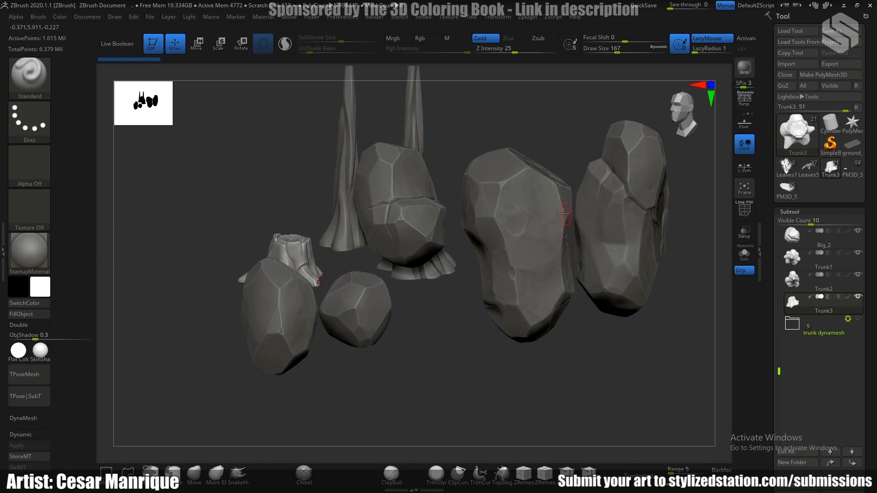
pyautogui.moveTo(451, 291)
pyautogui.mouseDown(button='right')
pyautogui.moveTo(466, 198)
pyautogui.moveTo(528, 178)
pyautogui.moveTo(476, 248)
pyautogui.moveTo(495, 253)
pyautogui.mouseUp(button='right')
pyautogui.moveTo(496, 254)
pyautogui.keyDown('alt'); pyautogui.mouseDown(button='right')
pyautogui.moveTo(510, 189)
pyautogui.moveTo(530, 161)
pyautogui.mouseUp(button='right'); pyautogui.keyUp('alt')
# Select the Small_1 rock with the Move gizmo active, isolate it in Solo mode and inspect its facets
pyautogui.keyDown('alt'); pyautogui.click(462, 261); pyautogui.keyUp('alt')
pyautogui.keyDown('ctrl'); pyautogui.moveTo(461, 261); pyautogui.dragTo(493, 188, button='right'); pyautogui.keyUp('ctrl')
pyautogui.press('w')
pyautogui.keyDown('alt'); pyautogui.moveTo(493, 187); pyautogui.dragTo(547, 160, button='right'); pyautogui.keyUp('alt')
pyautogui.moveTo(574, 205); pyautogui.dragTo(308, 205)
pyautogui.keyDown('alt'); pyautogui.moveTo(343, 194); pyautogui.dragTo(416, 192, button='right'); pyautogui.keyUp('alt')
pyautogui.click(749, 257)
pyautogui.keyDown('alt'); pyautogui.moveTo(420, 223); pyautogui.dragTo(531, 217, button='right'); pyautogui.keyUp('alt')
pyautogui.keyDown('ctrl'); pyautogui.moveTo(532, 217); pyautogui.dragTo(564, 227, button='right'); pyautogui.keyUp('ctrl')
pyautogui.moveTo(564, 228); pyautogui.dragTo(450, 262, button='right')
pyautogui.keyDown('ctrl'); pyautogui.moveTo(450, 263); pyautogui.dragTo(472, 269, button='right'); pyautogui.keyUp('ctrl')
pyautogui.moveTo(680, 253); pyautogui.dragTo(533, 207, button='right')
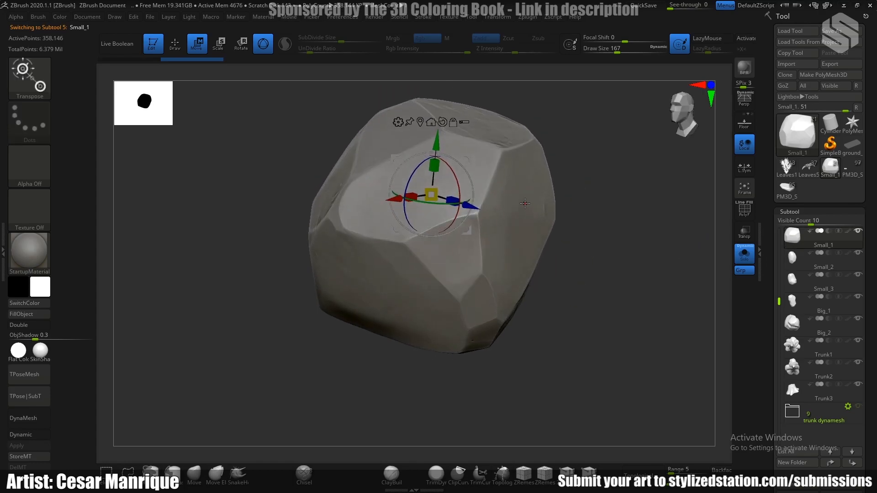
# Append a Sphere3D mesh as a new subtool to the rock and trunk sculpt
pyautogui.click(794, 212)
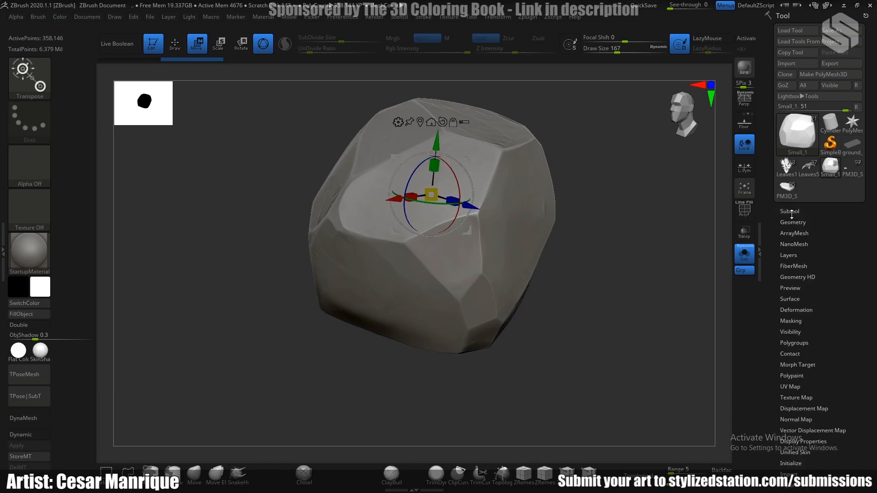
pyautogui.keyDown('ctrl'); pyautogui.moveTo(600, 247); pyautogui.dragTo(603, 221, button='right'); pyautogui.keyUp('ctrl')
pyautogui.click(789, 213)
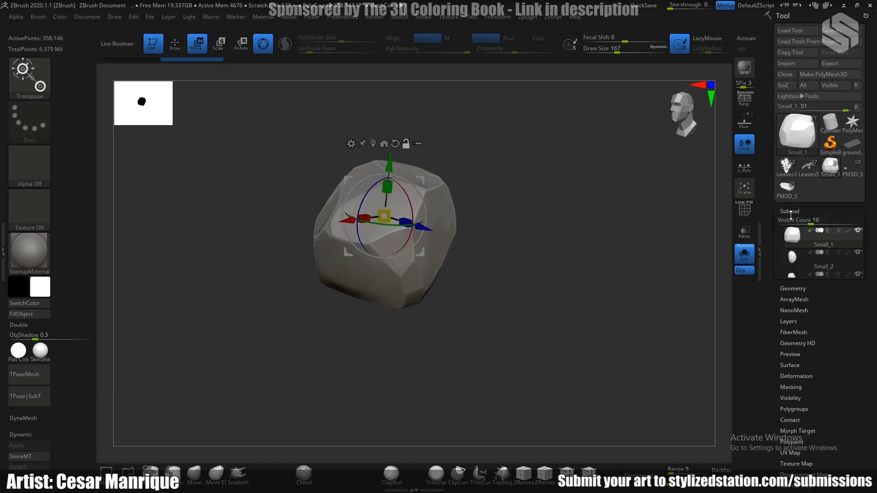
pyautogui.scroll(-5, 839, 464)
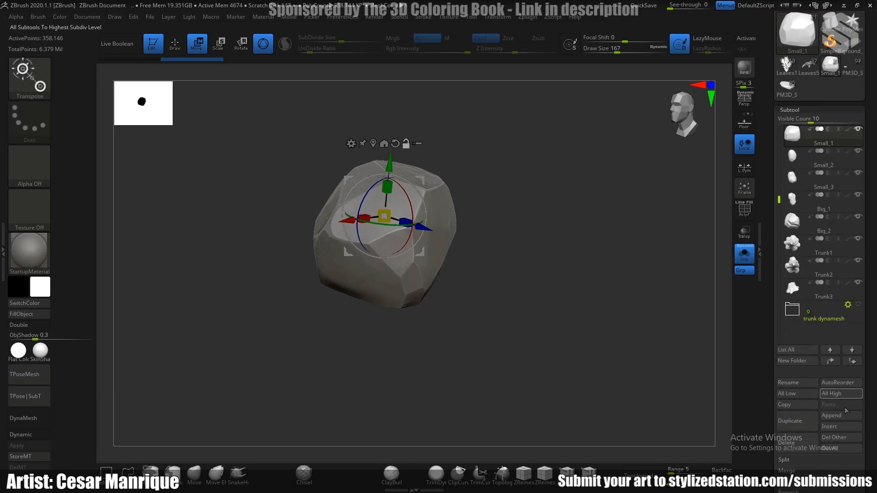
pyautogui.click(832, 416)
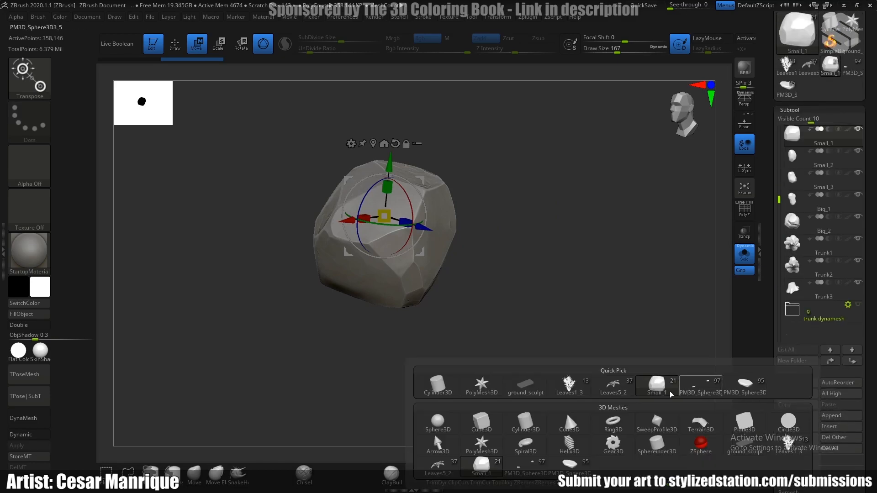
pyautogui.click(825, 416)
pyautogui.click(450, 427)
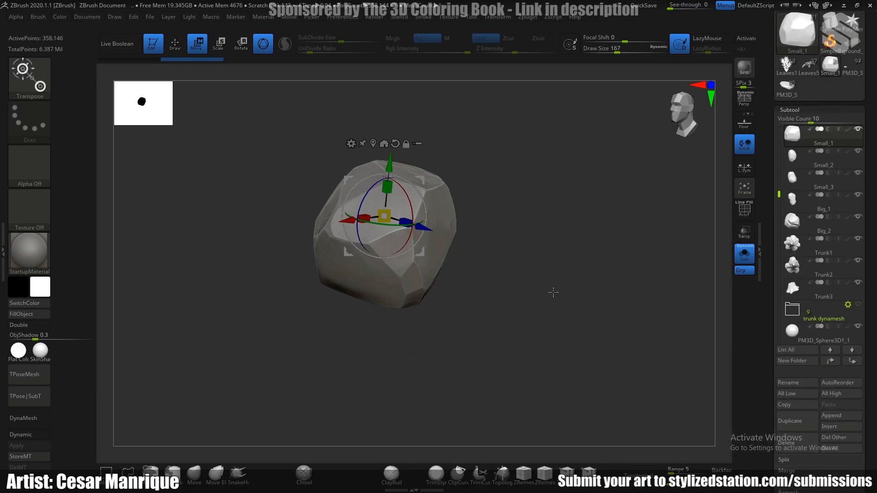
# Select the new sphere subtool in place of the Small_1 rock and isolate it in Solo mode
pyautogui.click(745, 254)
pyautogui.click(393, 132)
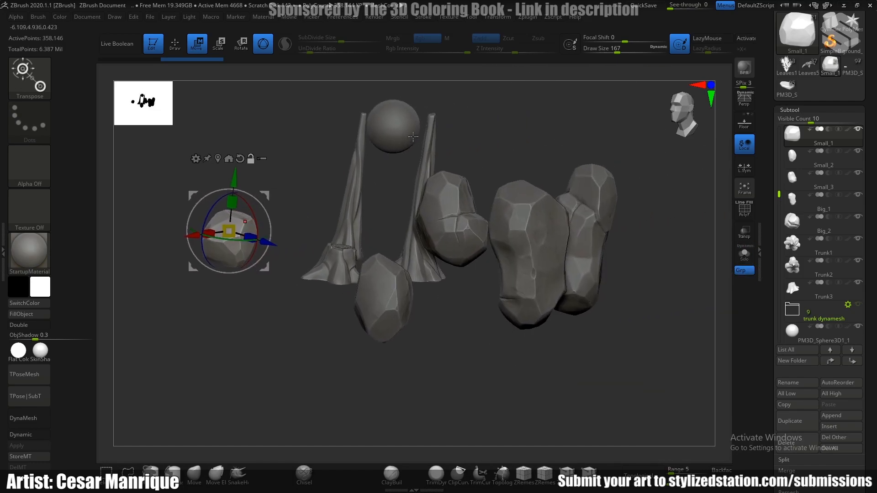
pyautogui.click(745, 255)
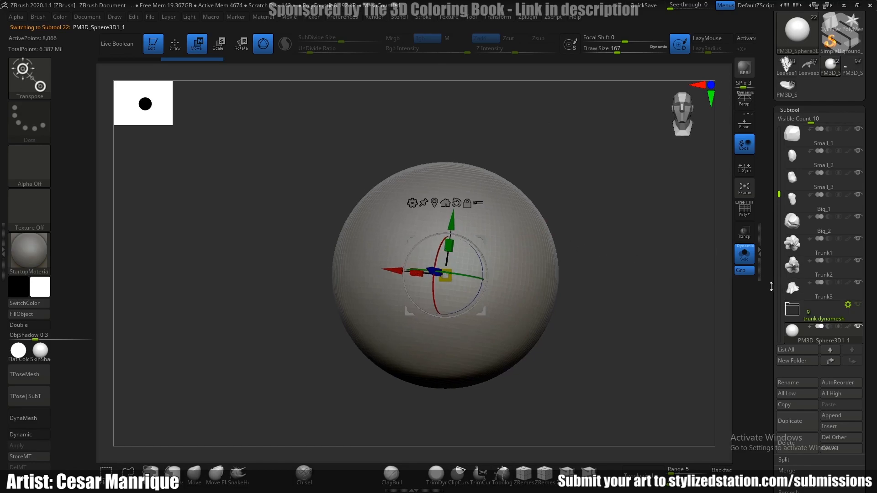
# Convert the sphere to a DynaMesh at resolution 128 and show its polyframe wireframe
pyautogui.moveTo(770, 287); pyautogui.dragTo(769, 228)
pyautogui.click(793, 200)
pyautogui.moveTo(772, 287); pyautogui.dragTo(772, 323)
pyautogui.click(792, 285)
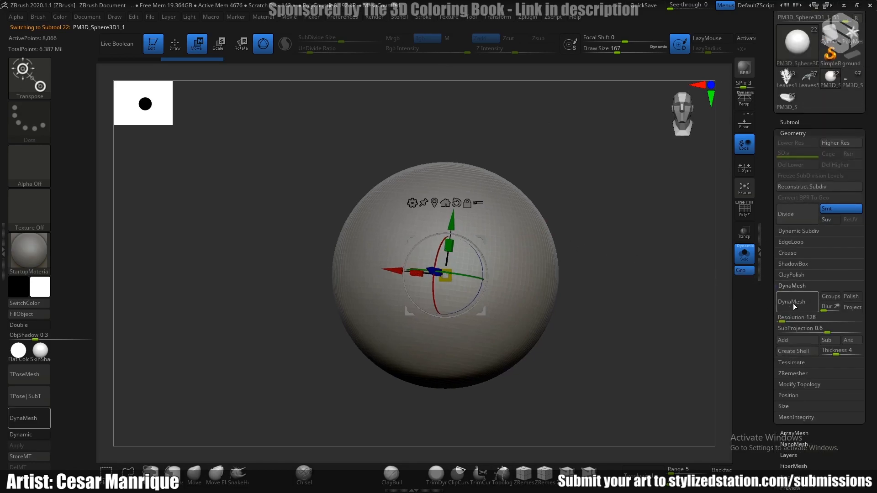
pyautogui.click(793, 303)
pyautogui.hotkey('shift', 'f')
pyautogui.keyDown('alt'); pyautogui.moveTo(570, 297); pyautogui.dragTo(577, 248); pyautogui.keyUp('alt')
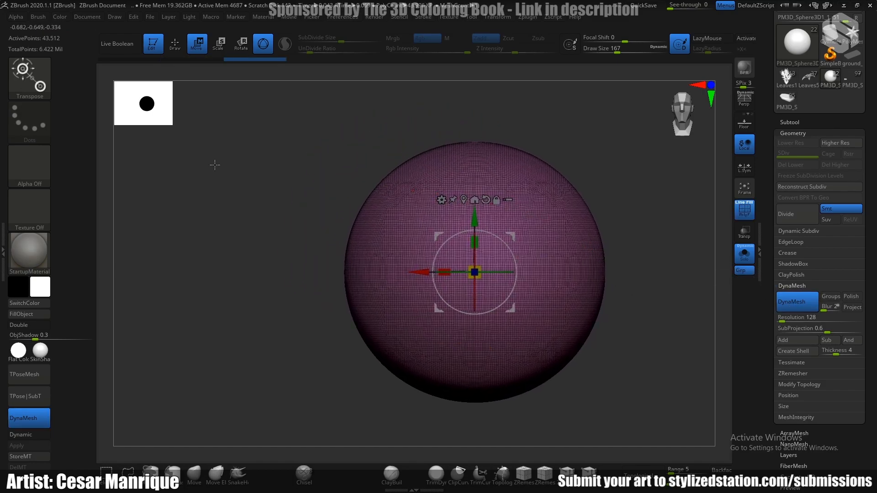
# Choose the ClipCurve brush and clip a flat diagonal facet off the sphere's upper side
pyautogui.keyDown('ctrl'); pyautogui.keyDown('shift'); pyautogui.click(37, 88); pyautogui.keyUp('shift'); pyautogui.keyUp('ctrl')
pyautogui.keyDown('ctrl'); pyautogui.keyDown('shift'); pyautogui.click(86, 94); pyautogui.keyUp('shift'); pyautogui.keyUp('ctrl')
pyautogui.moveTo(509, 163)
pyautogui.keyDown('alt'); pyautogui.mouseDown(button='right')
pyautogui.moveTo(440, 178)
pyautogui.moveTo(457, 190)
pyautogui.moveTo(452, 183)
pyautogui.mouseUp(button='right'); pyautogui.keyUp('alt')
pyautogui.moveTo(452, 184)
pyautogui.keyDown('alt'); pyautogui.mouseDown(button='right')
pyautogui.moveTo(471, 190)
pyautogui.moveTo(456, 184)
pyautogui.mouseUp(button='right'); pyautogui.keyUp('alt')
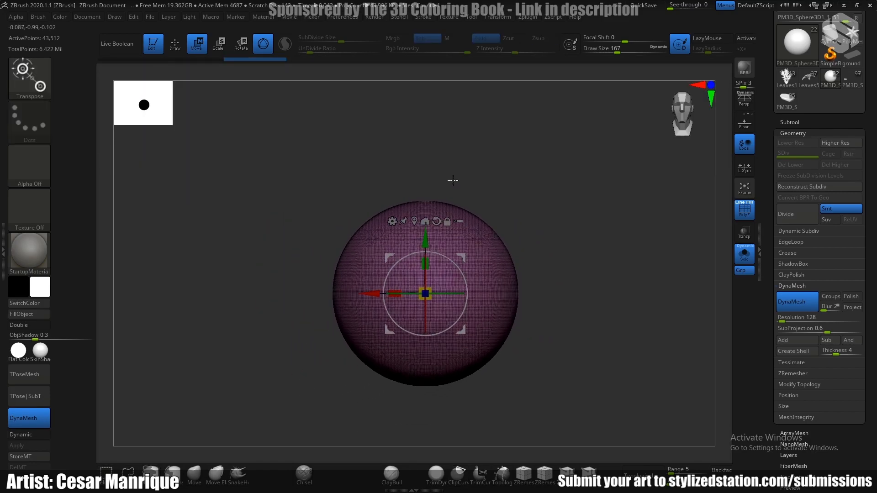
pyautogui.keyDown('ctrl'); pyautogui.keyDown('shift'); pyautogui.moveTo(358, 141); pyautogui.dragTo(573, 337); pyautogui.keyUp('shift'); pyautogui.keyUp('ctrl')
pyautogui.moveTo(573, 336)
pyautogui.mouseDown(button='right')
pyautogui.moveTo(553, 192)
pyautogui.moveTo(577, 195)
pyautogui.moveTo(569, 227)
pyautogui.mouseUp(button='right')
# Clip a second diagonal facet off the sphere from a side view with ClipCurve and re-DynaMesh the clipped mesh
pyautogui.keyDown('ctrl'); pyautogui.keyDown('shift'); pyautogui.click(35, 75); pyautogui.keyUp('shift'); pyautogui.keyUp('ctrl')
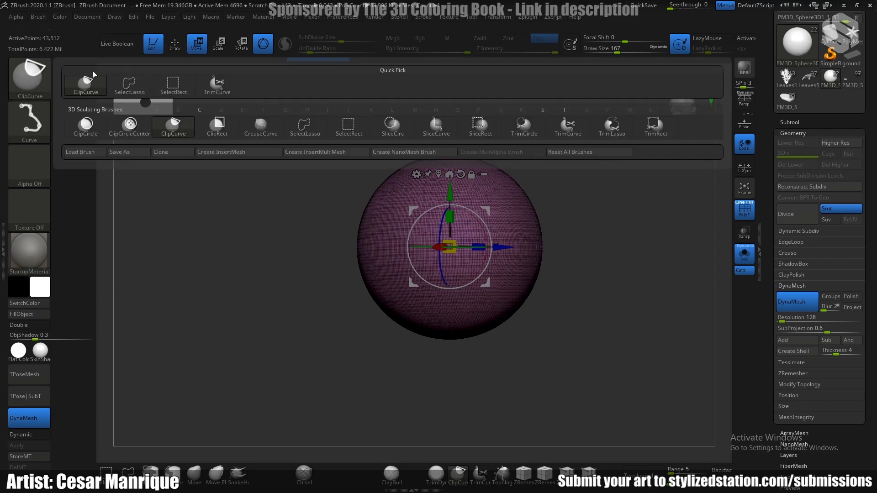
pyautogui.keyDown('ctrl'); pyautogui.keyDown('shift'); pyautogui.click(96, 83); pyautogui.keyUp('shift'); pyautogui.keyUp('ctrl')
pyautogui.keyDown('alt'); pyautogui.moveTo(425, 214); pyautogui.dragTo(410, 231, button='right'); pyautogui.keyUp('alt')
pyautogui.moveTo(378, 124)
pyautogui.keyDown('ctrl'); pyautogui.keyDown('shift'); pyautogui.mouseDown()
pyautogui.moveTo(581, 280)
pyautogui.moveTo(561, 285)
pyautogui.moveTo(581, 313)
pyautogui.mouseUp(); pyautogui.keyUp('shift'); pyautogui.keyUp('ctrl')
pyautogui.moveTo(551, 256); pyautogui.dragTo(457, 211, button='right')
pyautogui.moveTo(217, 254)
pyautogui.keyDown('ctrl'); pyautogui.mouseDown()
pyautogui.moveTo(347, 198)
pyautogui.moveTo(332, 212)
pyautogui.mouseUp(); pyautogui.keyUp('ctrl')
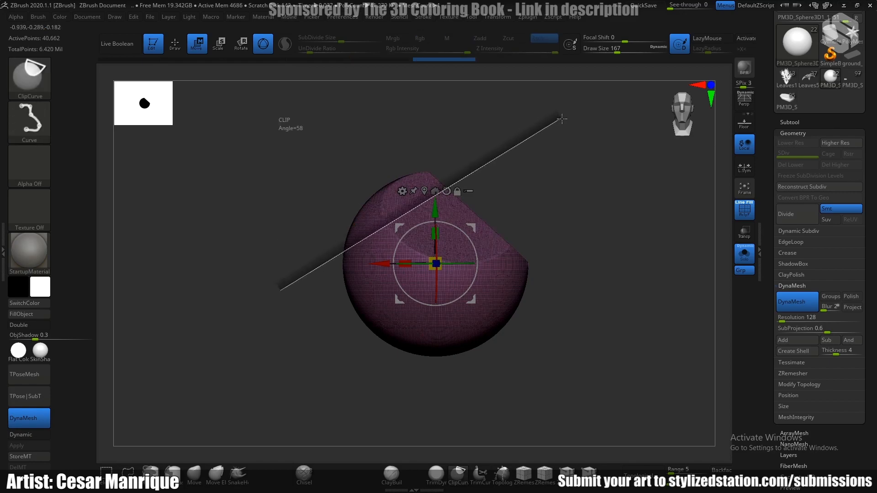